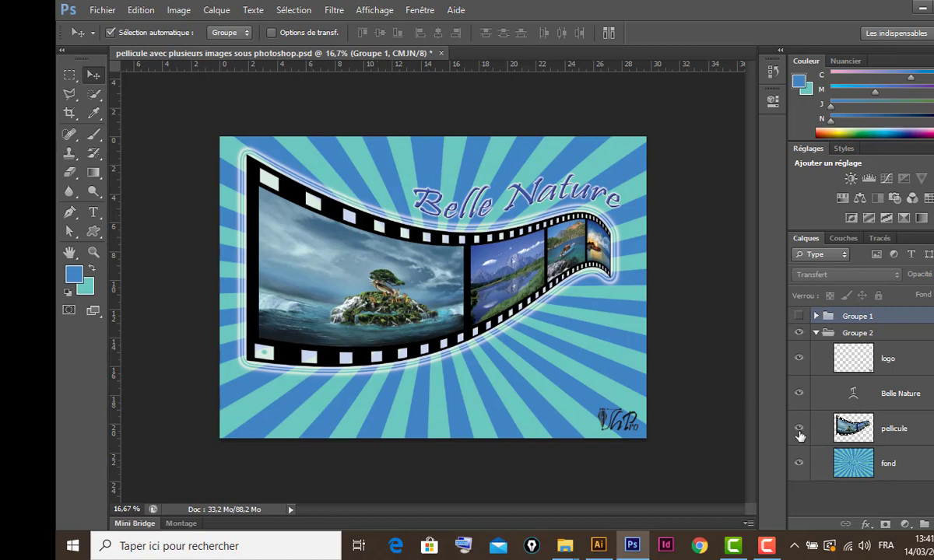
# - Create a new document from the international paper preset in A4 size, with the dimensions in centimetres
pyautogui.click(104, 12)
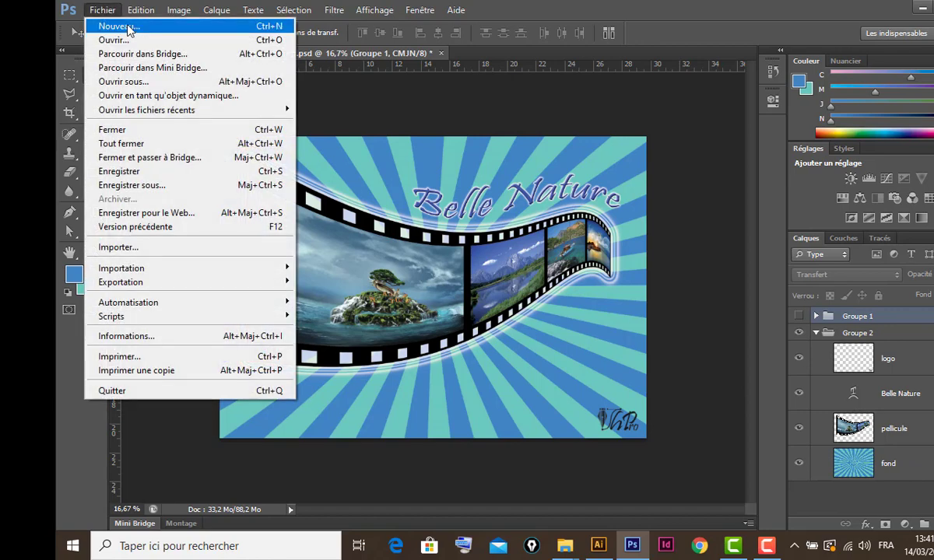
pyautogui.click(129, 28)
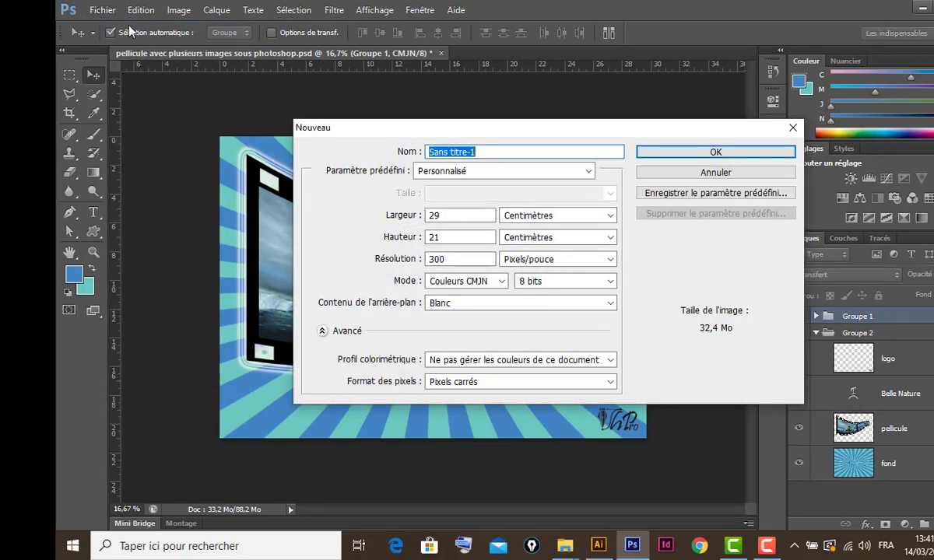
pyautogui.click(549, 173)
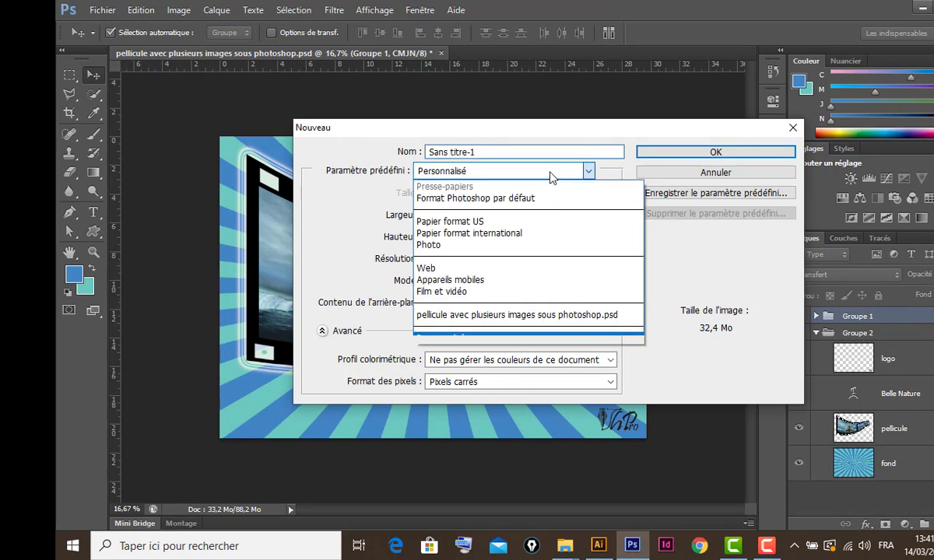
pyautogui.click(516, 234)
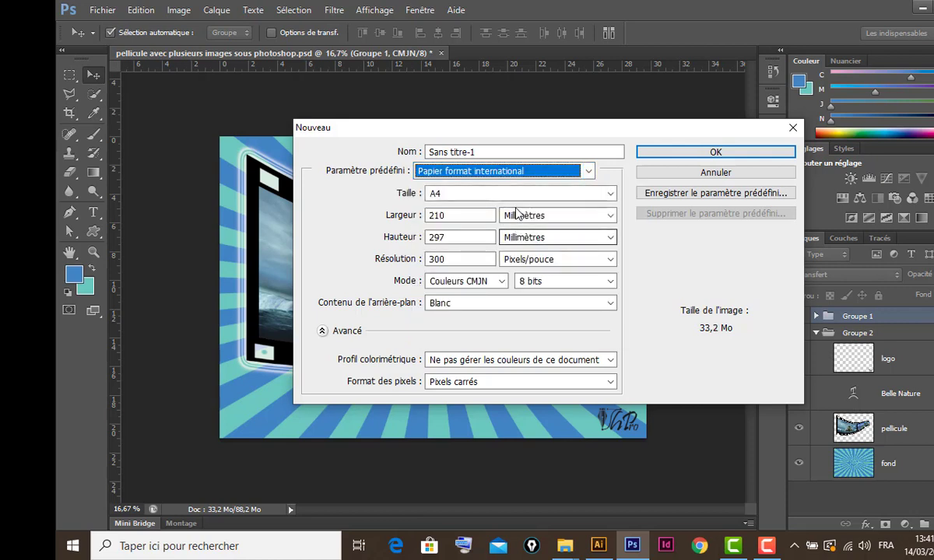
pyautogui.click(535, 194)
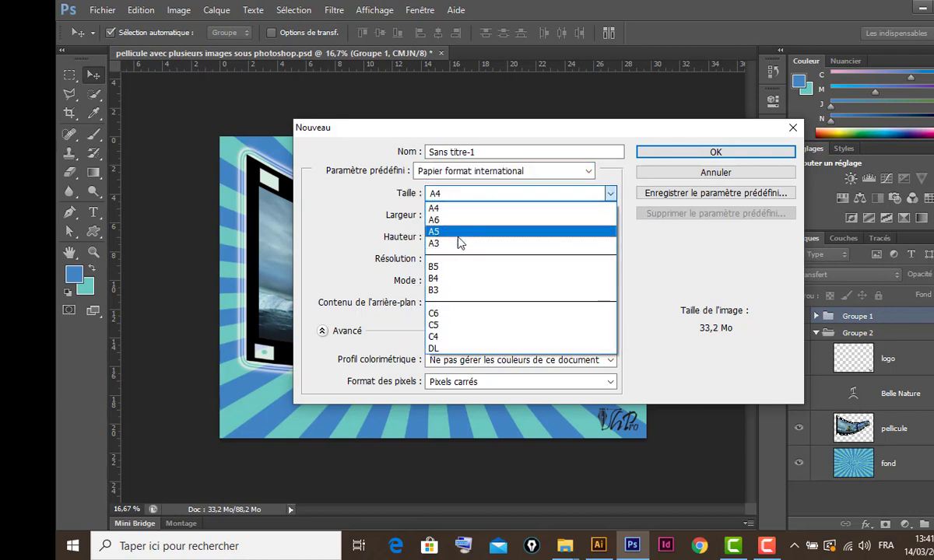
pyautogui.click(455, 213)
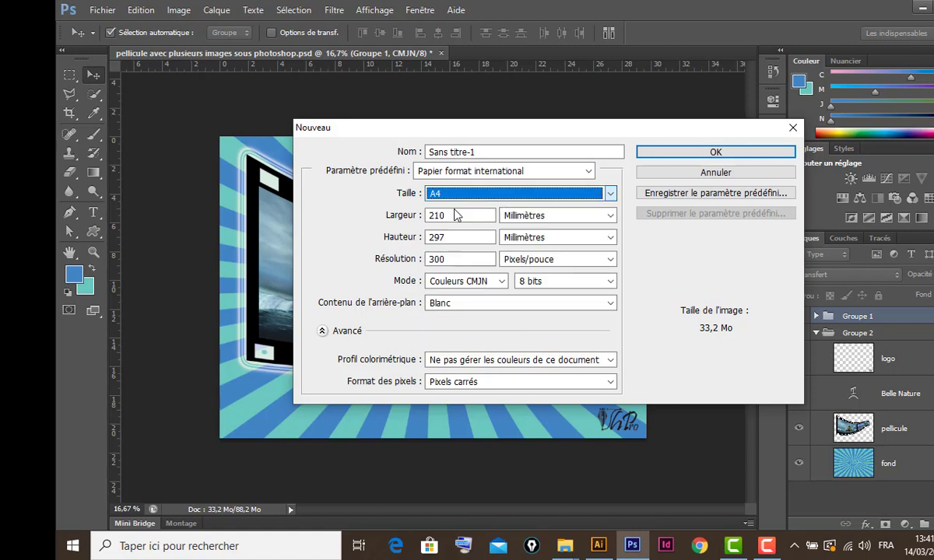
pyautogui.click(580, 215)
pyautogui.click(575, 255)
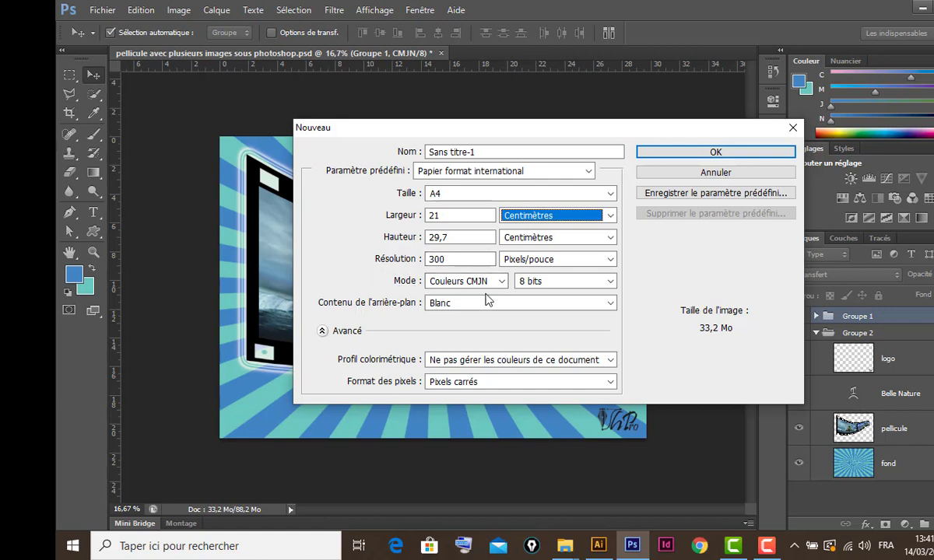
pyautogui.click(716, 154)
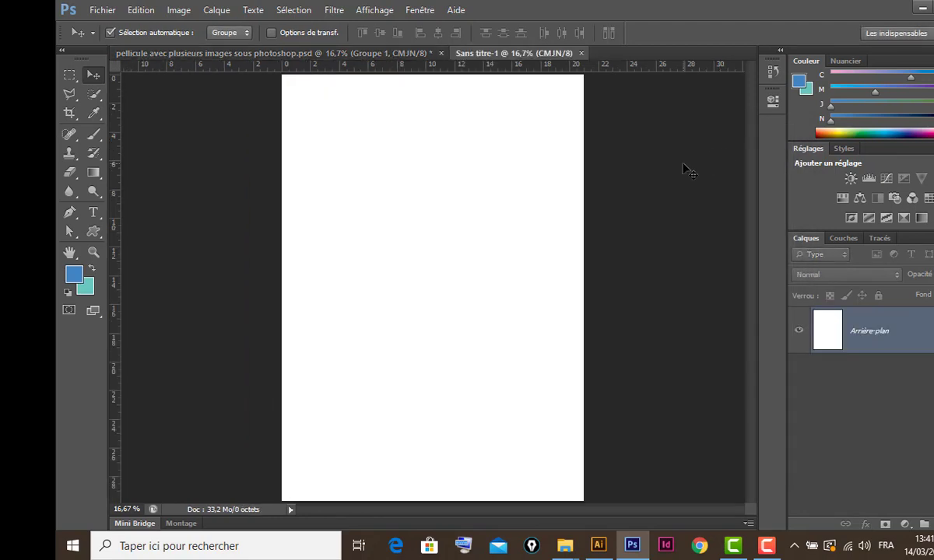
# - Rotate the blank A4 canvas 90° clockwise into landscape orientation
pyautogui.hotkey('ctrl', '-')
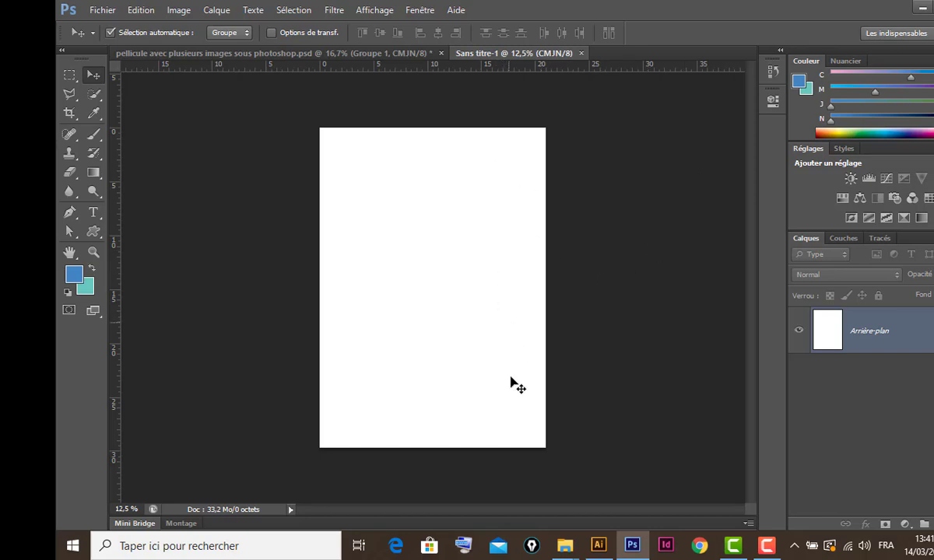
pyautogui.click(179, 11)
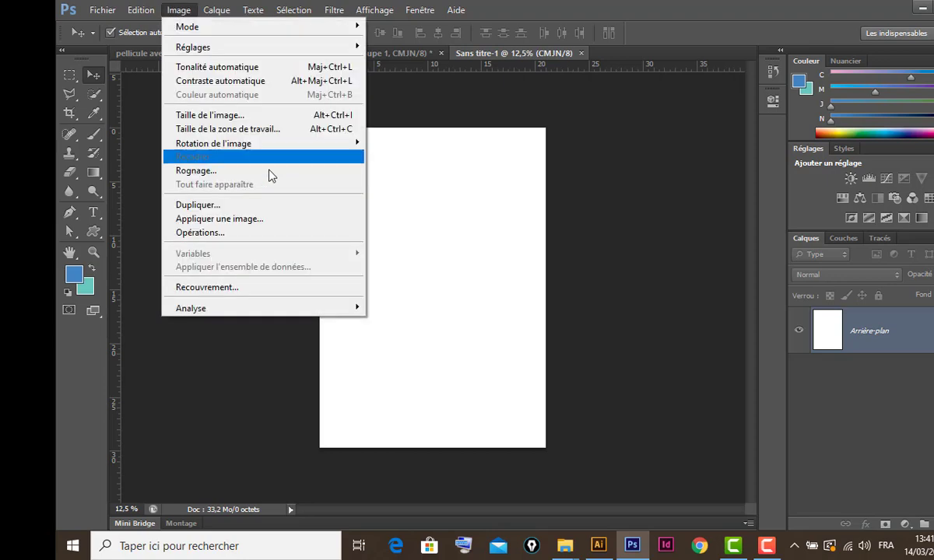
pyautogui.moveTo(253, 145)
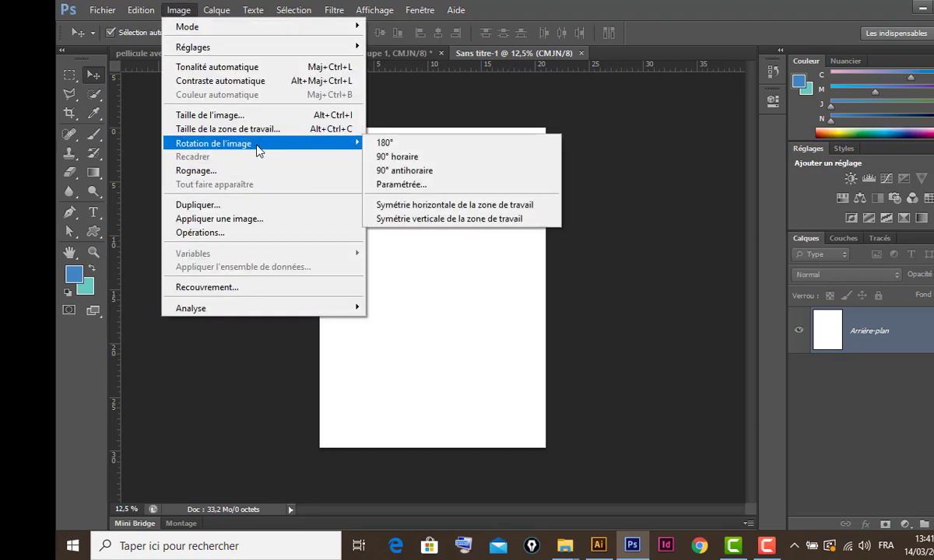
pyautogui.click(402, 160)
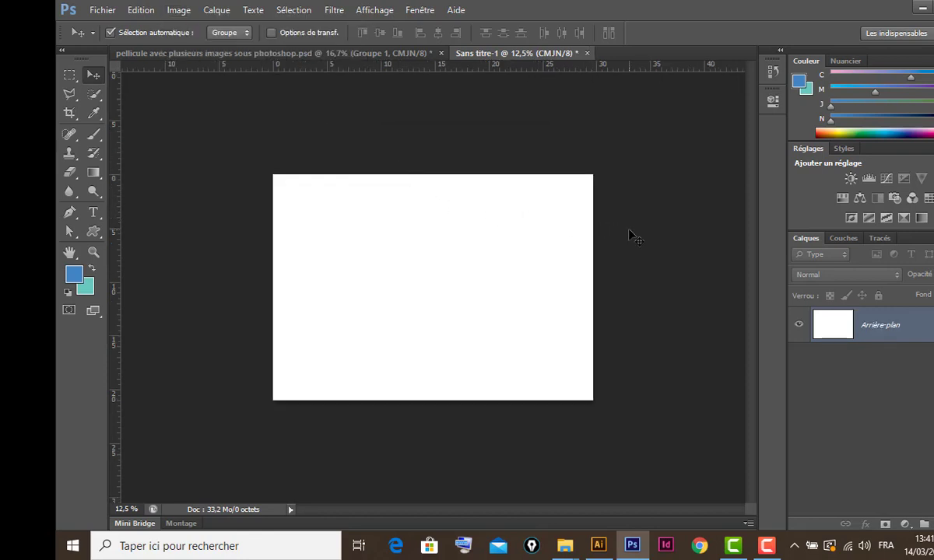
pyautogui.hotkey('ctrl', '+')
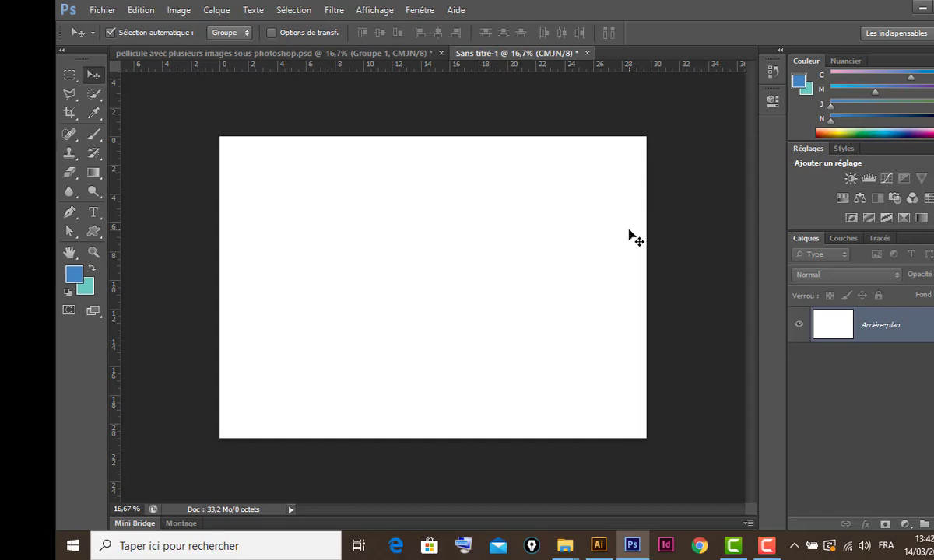
# - Tile the two open documents as two vertical panes, widening the blank document's pane so both canvases fit entirely
pyautogui.click(420, 11)
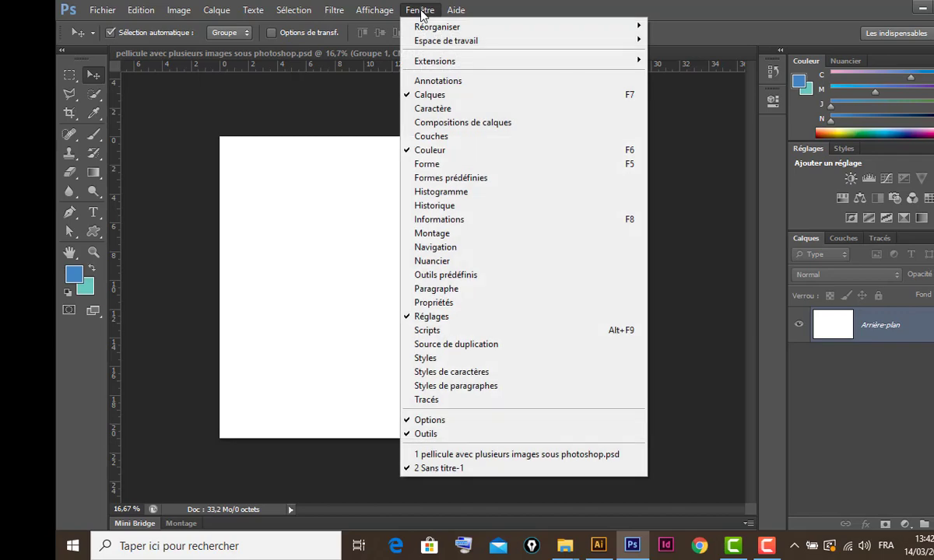
pyautogui.moveTo(430, 28)
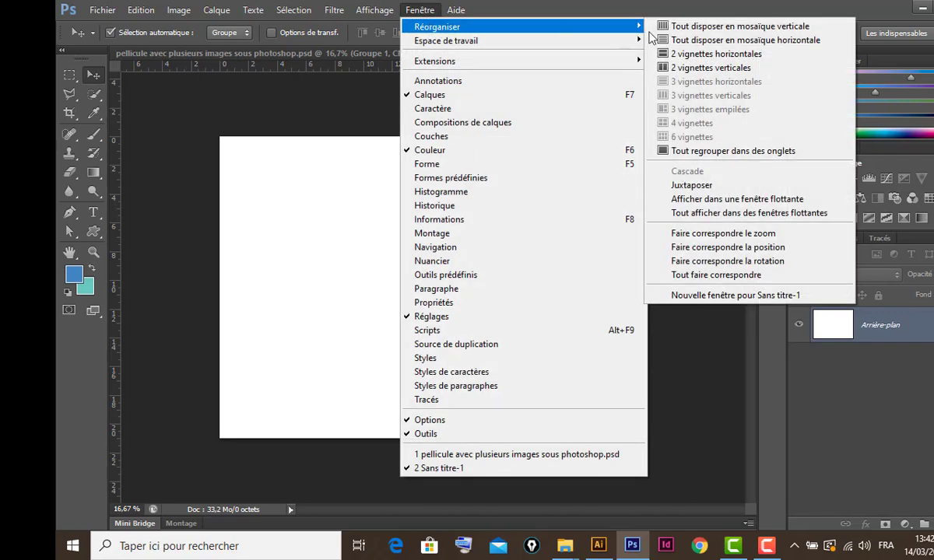
pyautogui.click(765, 74)
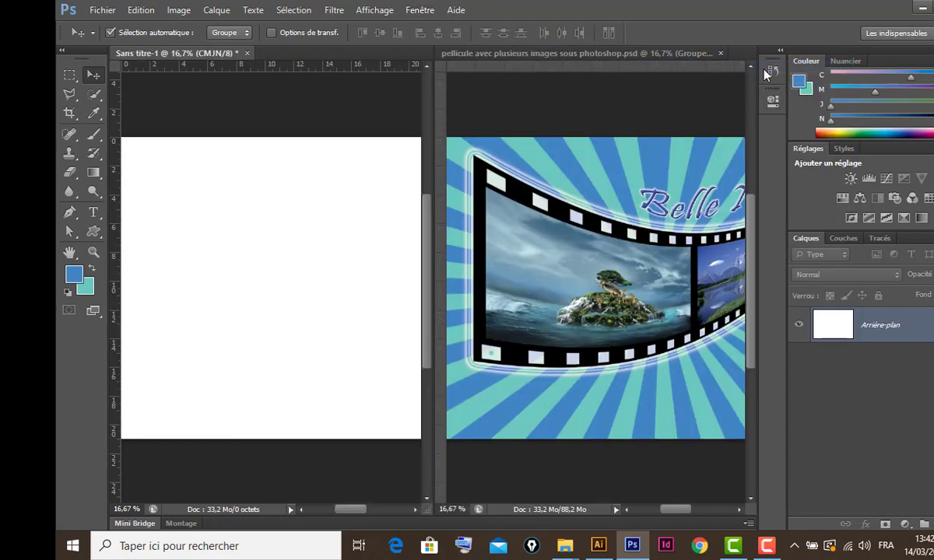
pyautogui.click(623, 243)
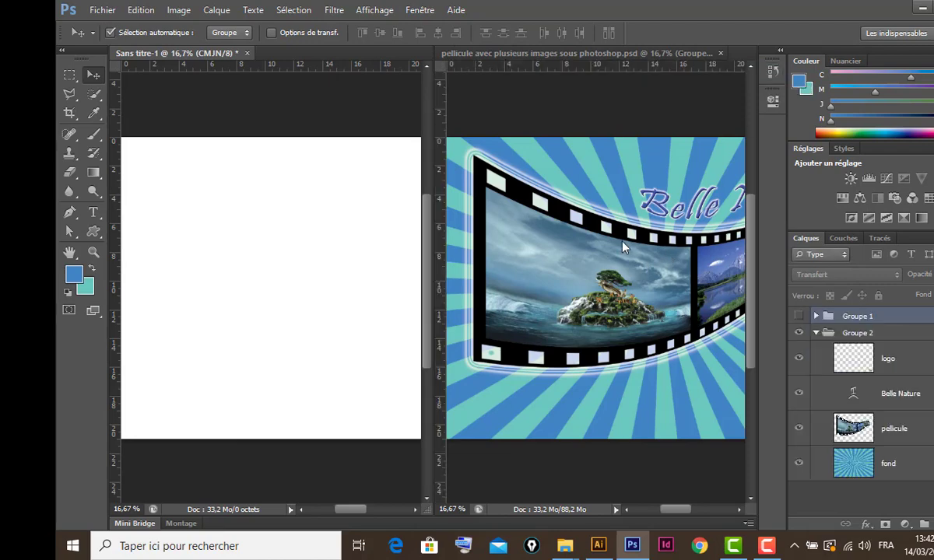
pyautogui.hotkey('ctrl', '-')
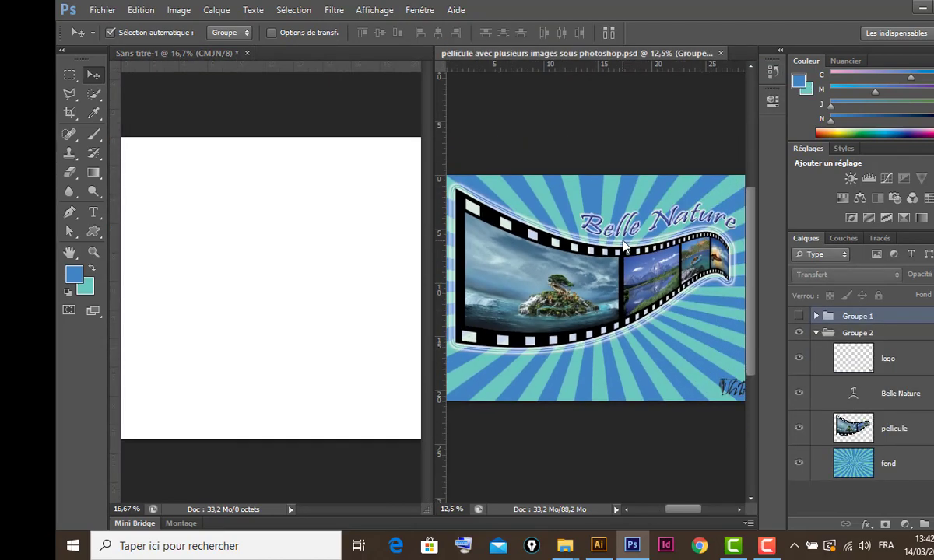
pyautogui.hotkey('ctrl', '-')
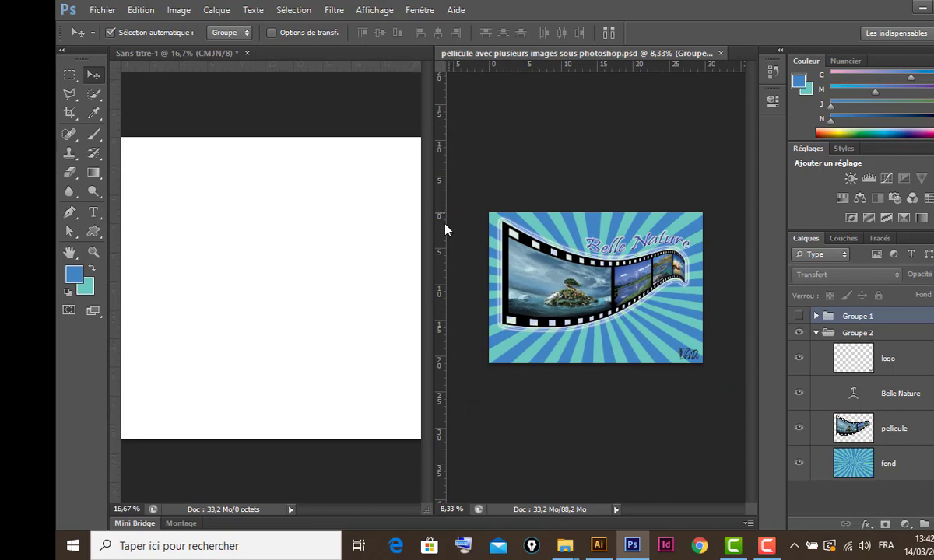
pyautogui.moveTo(431, 246); pyautogui.dragTo(484, 243)
pyautogui.click(380, 239)
pyautogui.hotkey('ctrl', '-')
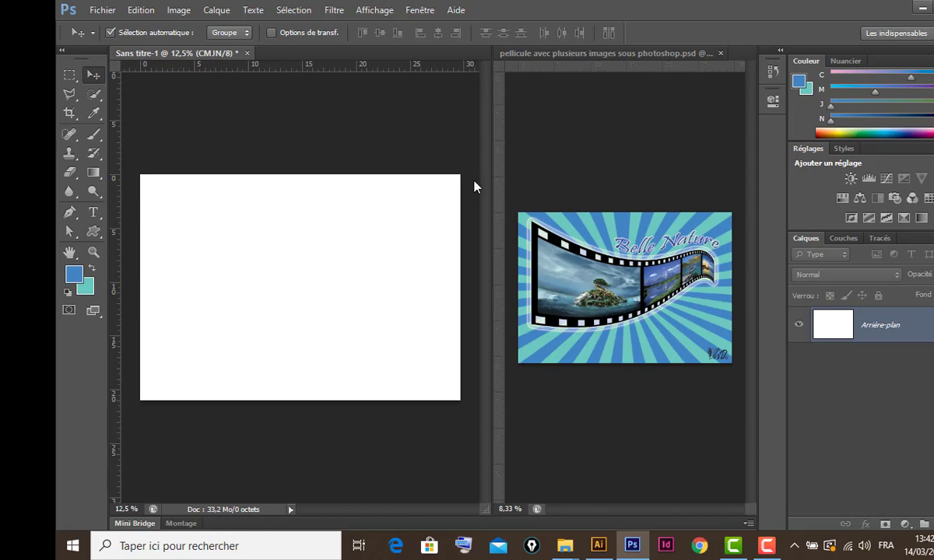
# - Set the foreground colour to the teal of the finished poster's rays (hue 175°, saturation 47%, brightness 78%)
pyautogui.click(74, 275)
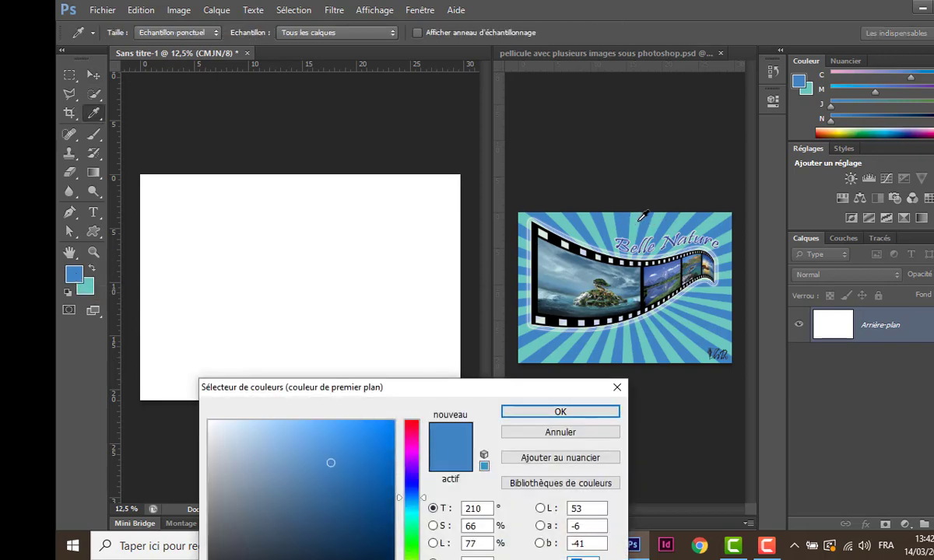
pyautogui.click(598, 205)
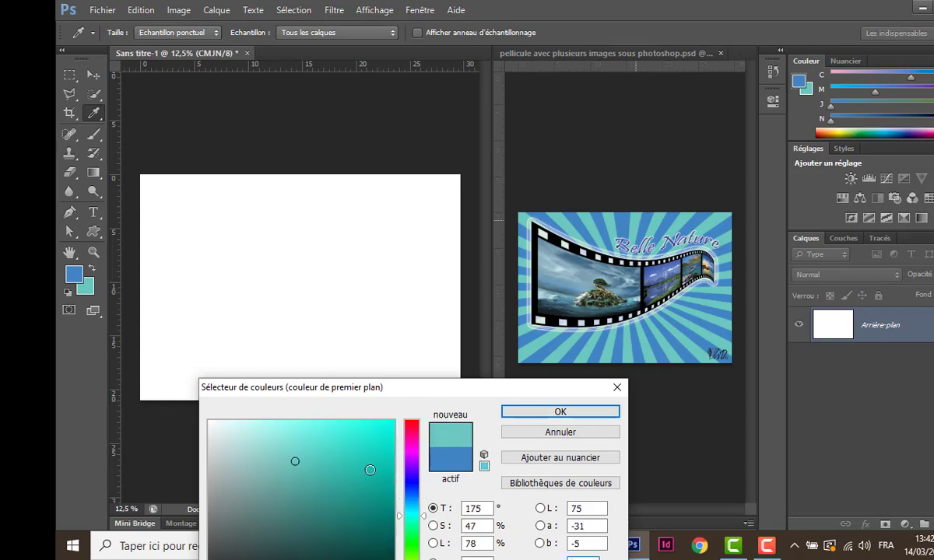
pyautogui.click(560, 412)
pyautogui.press('v')
# - Set the background colour to the blue sampled from the finished poster's rays (#4284c5)
pyautogui.click(86, 286)
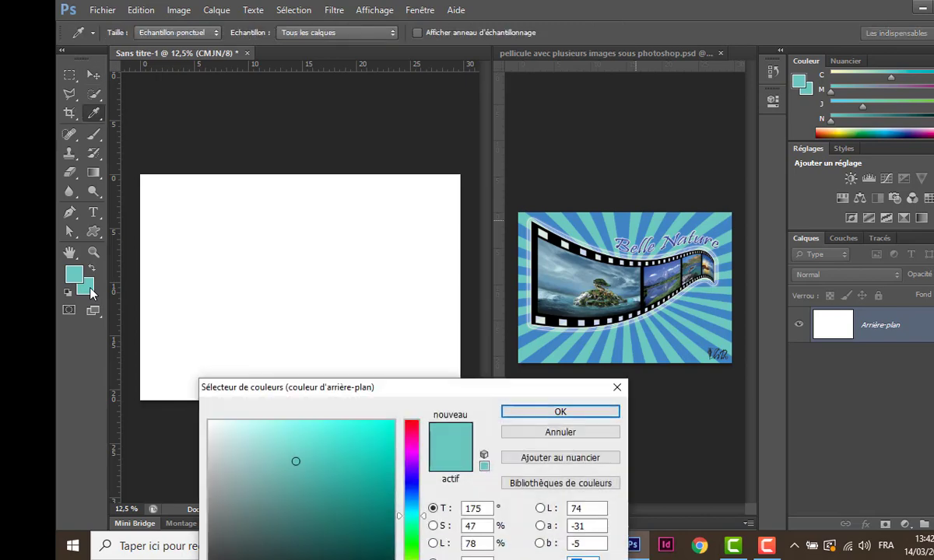
pyautogui.moveTo(449, 393); pyautogui.dragTo(426, 229)
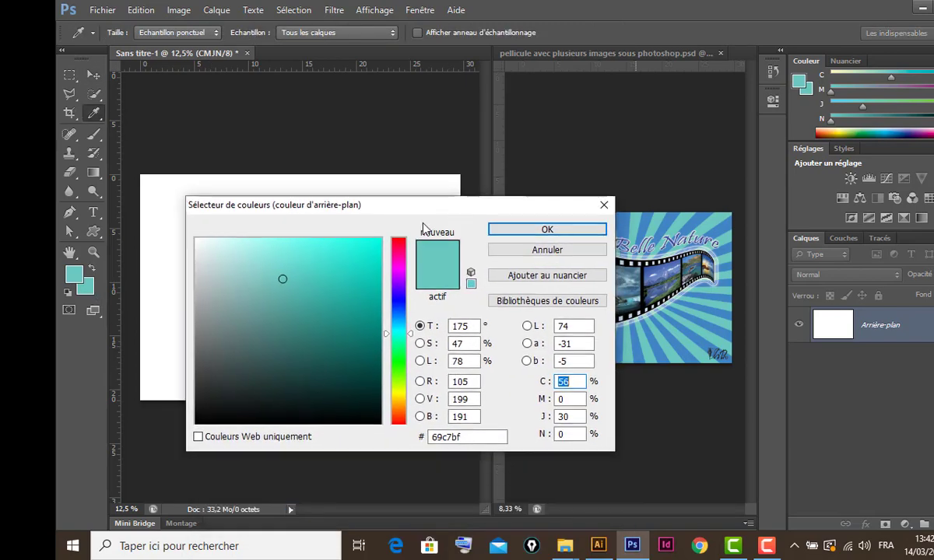
pyautogui.click(632, 215)
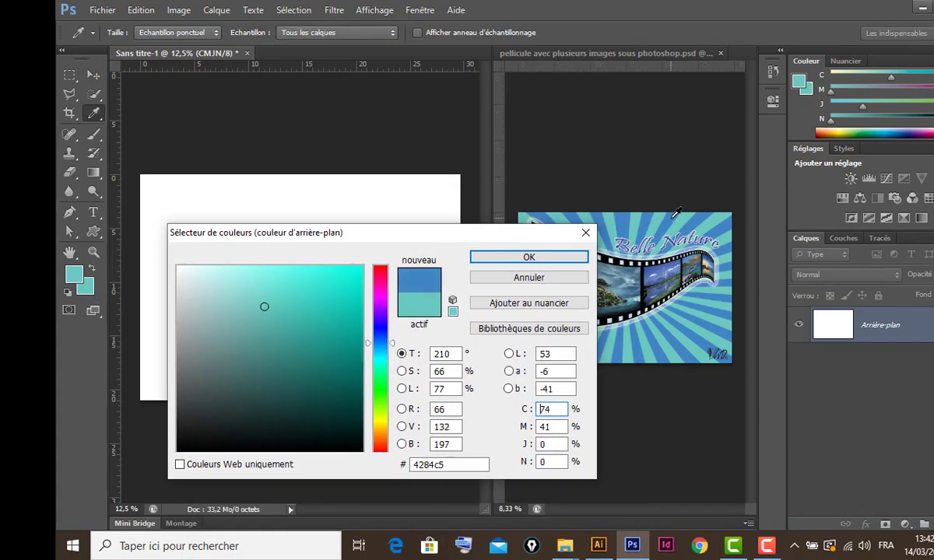
pyautogui.click(529, 258)
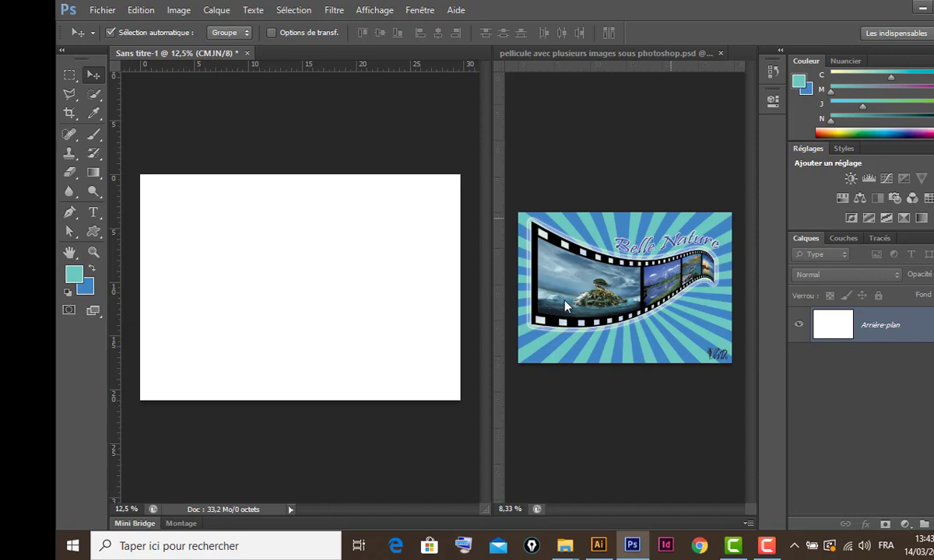
# - Fill the blank canvas with a linear foreground-to-background gradient running straight down about 4 cm from its upper edge
pyautogui.click(95, 176)
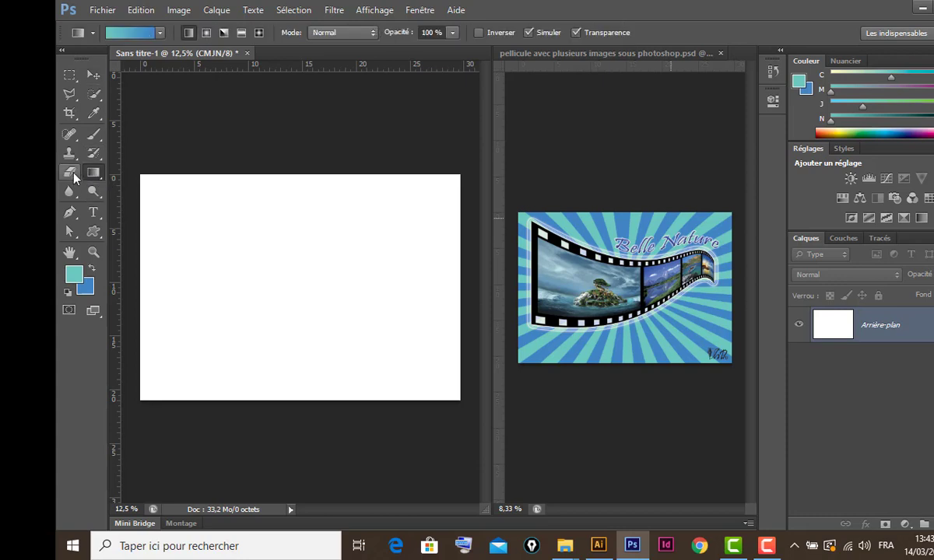
pyautogui.click(139, 33)
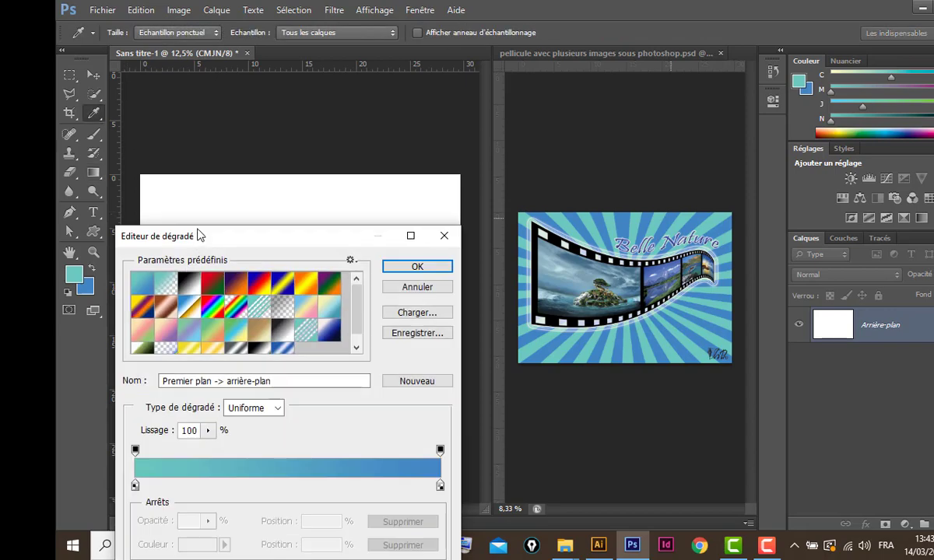
pyautogui.moveTo(198, 238)
pyautogui.mouseDown()
pyautogui.moveTo(198, 200)
pyautogui.moveTo(196, 241)
pyautogui.mouseUp()
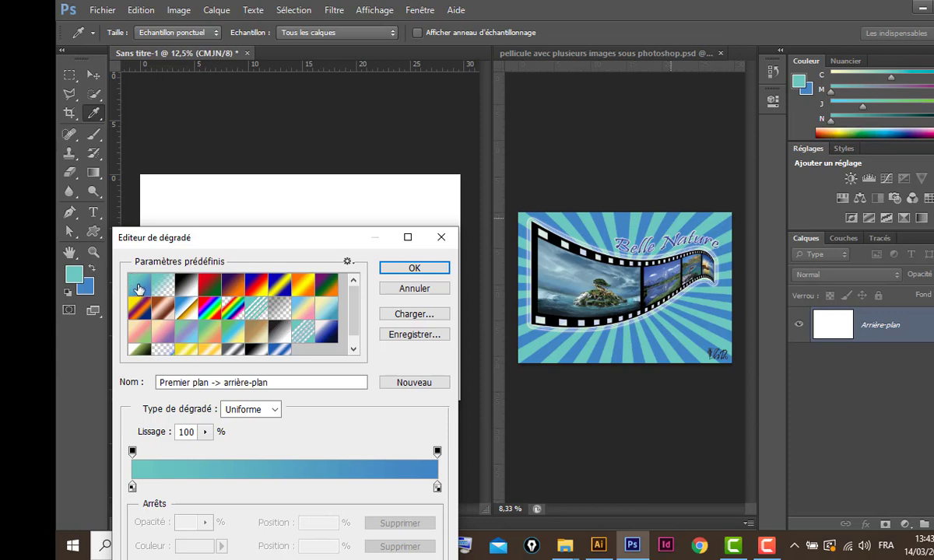
pyautogui.click(413, 268)
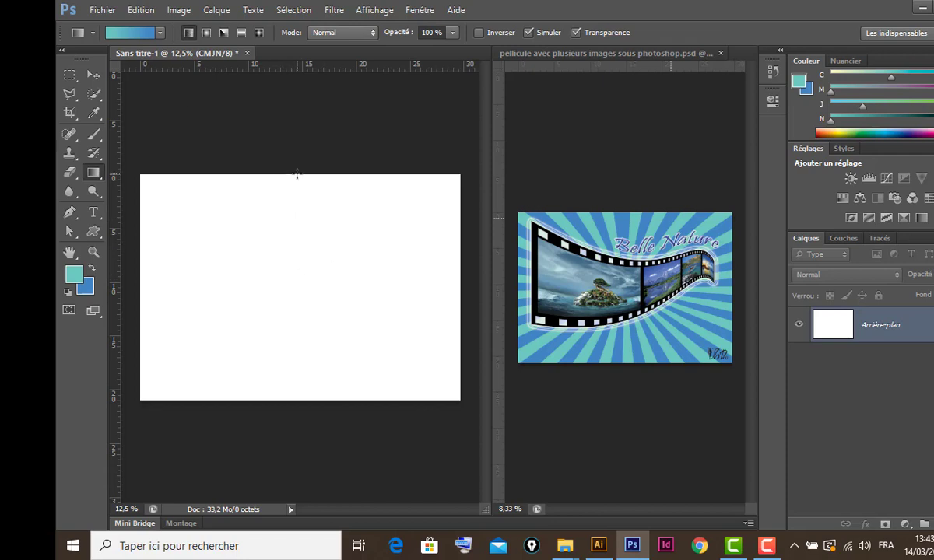
pyautogui.moveTo(296, 174); pyautogui.dragTo(296, 218)
pyautogui.moveTo(296, 214); pyautogui.dragTo(298, 213)
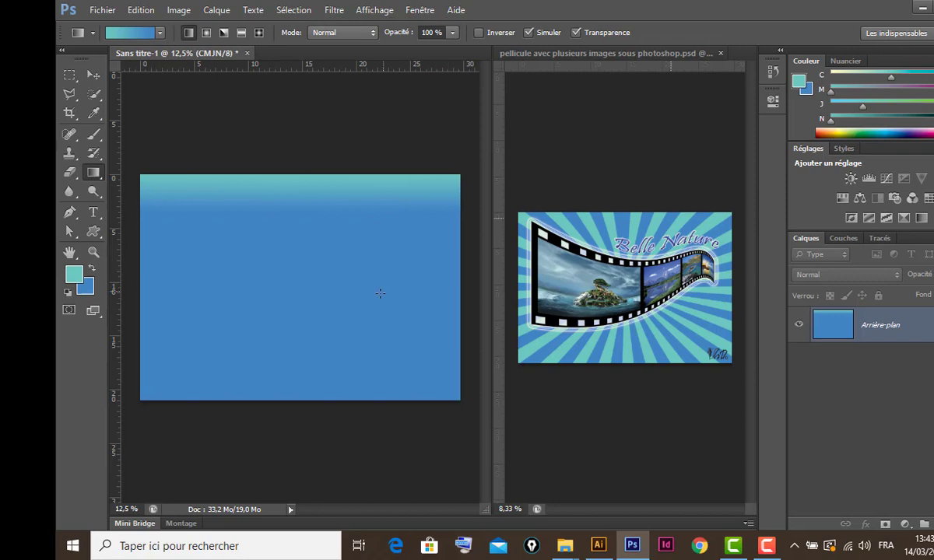
# - Start the Onde distortion filter on the gradient background and set its wavelength to 120 minimum and 121 maximum
pyautogui.click(334, 10)
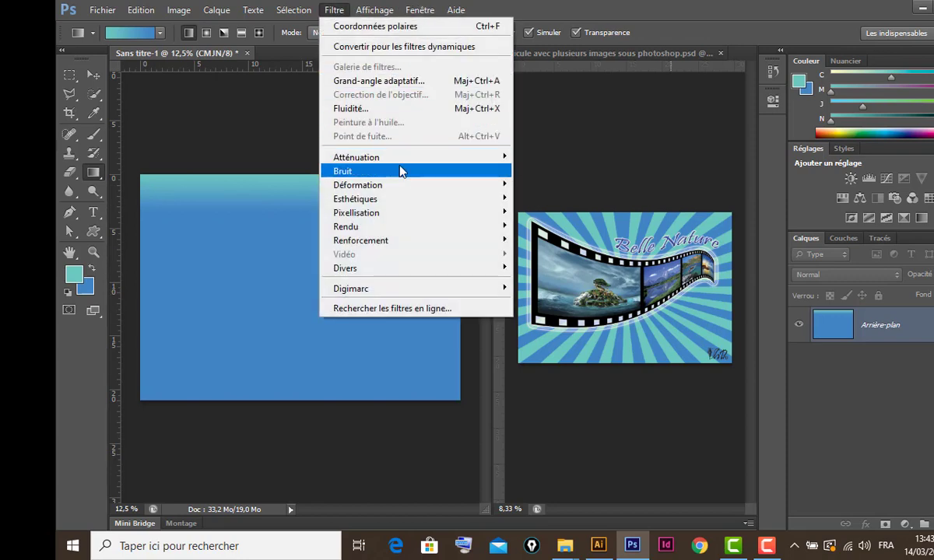
pyautogui.moveTo(445, 187)
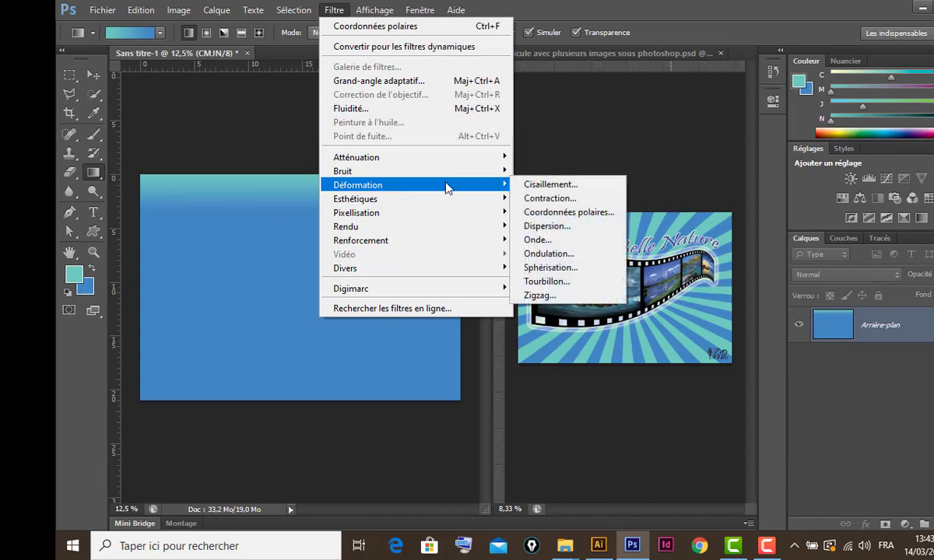
pyautogui.click(567, 245)
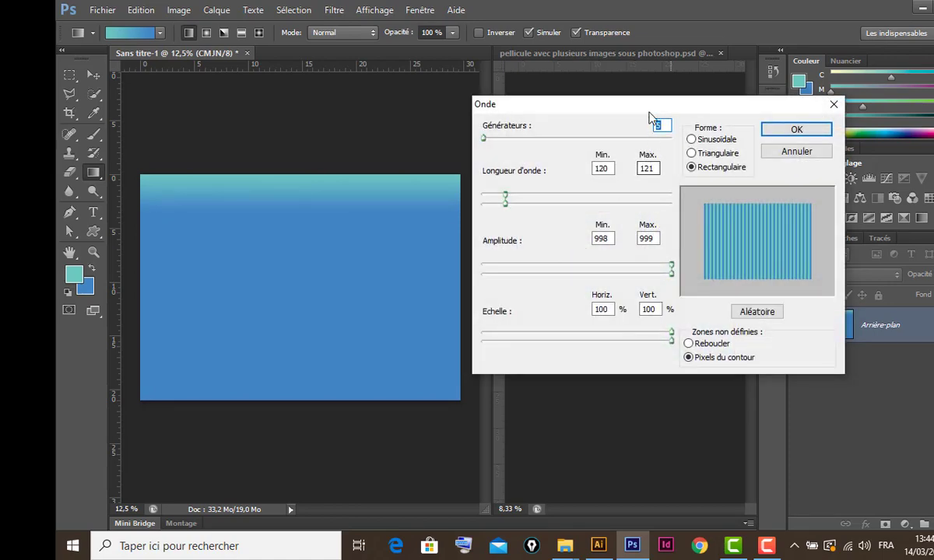
pyautogui.moveTo(654, 111)
pyautogui.mouseDown()
pyautogui.moveTo(642, 100)
pyautogui.moveTo(652, 102)
pyautogui.mouseUp()
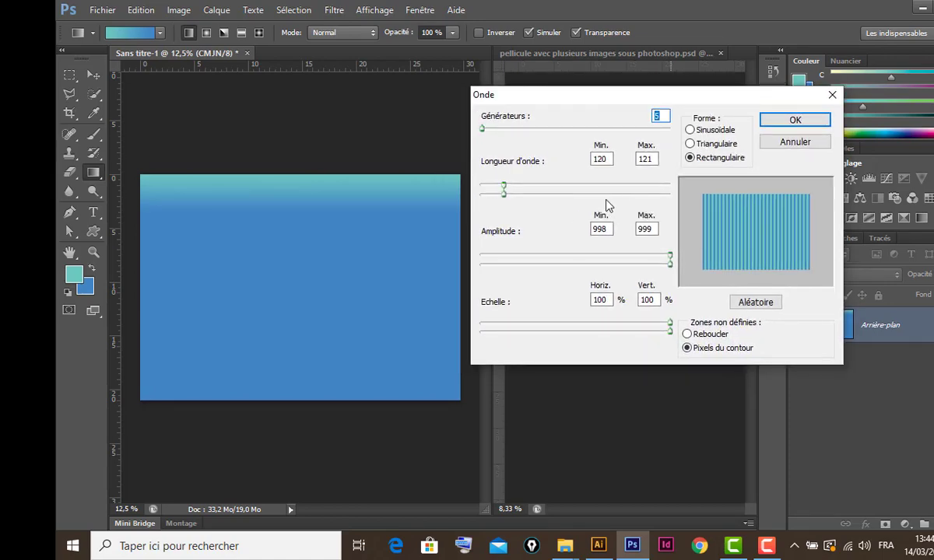
pyautogui.moveTo(611, 159); pyautogui.dragTo(580, 161)
pyautogui.write('12')
pyautogui.doubleClick(647, 158)
pyautogui.write('1')
# - Apply the Onde filter with an amplitude of 998 minimum and 999 maximum and the Rectangulaire wave form
pyautogui.moveTo(669, 257); pyautogui.dragTo(538, 256)
pyautogui.moveTo(670, 265); pyautogui.dragTo(528, 273)
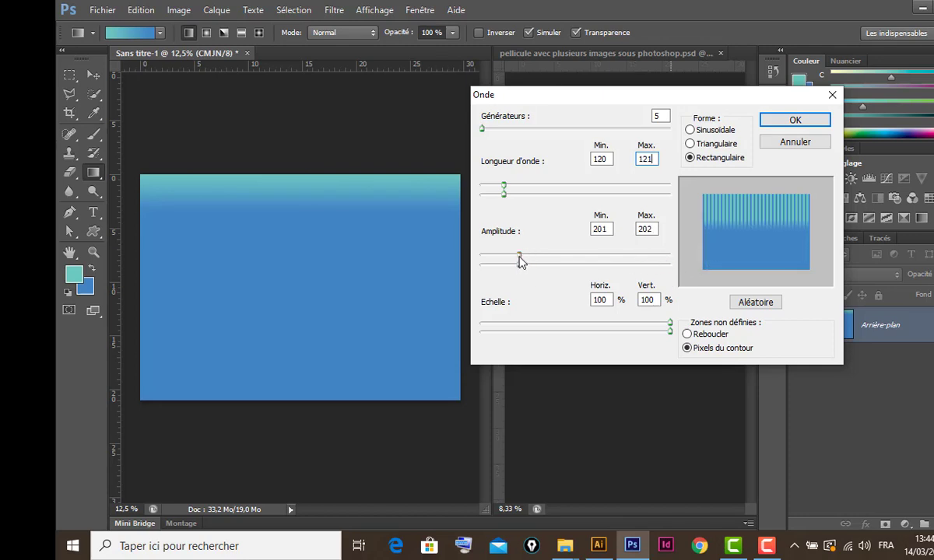
pyautogui.moveTo(521, 262); pyautogui.dragTo(698, 267)
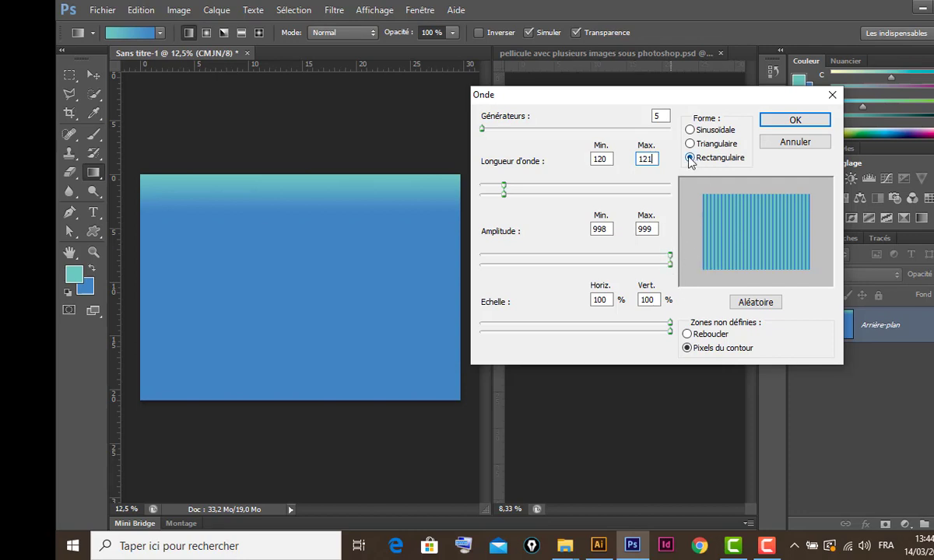
pyautogui.click(690, 130)
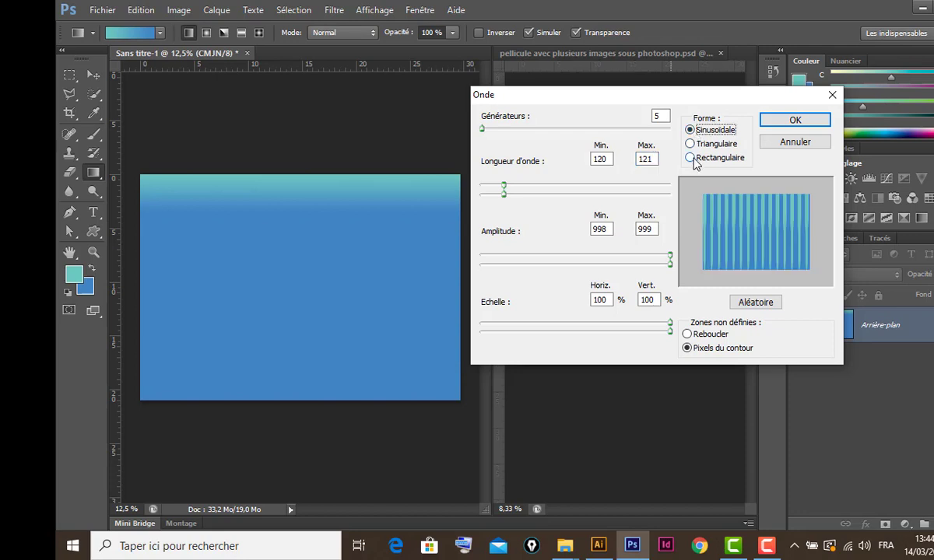
pyautogui.click(690, 158)
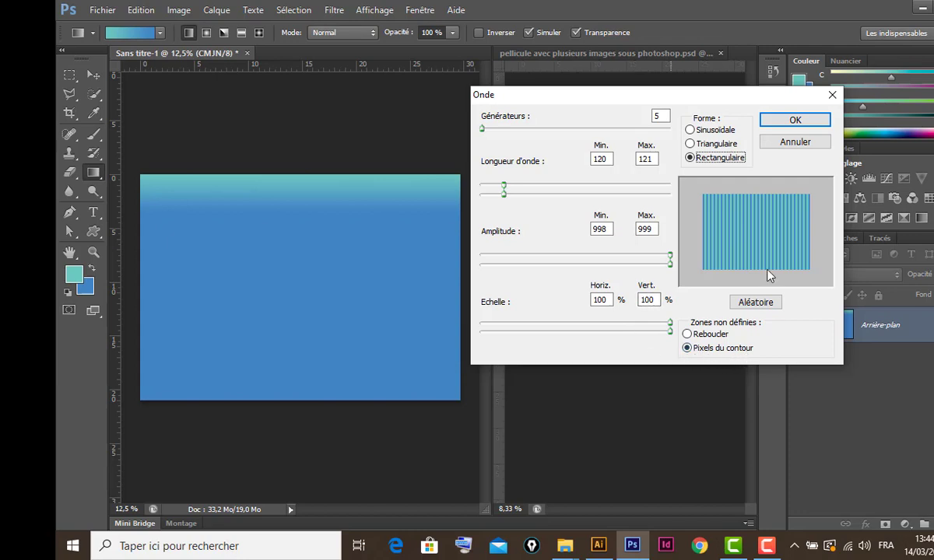
pyautogui.click(801, 123)
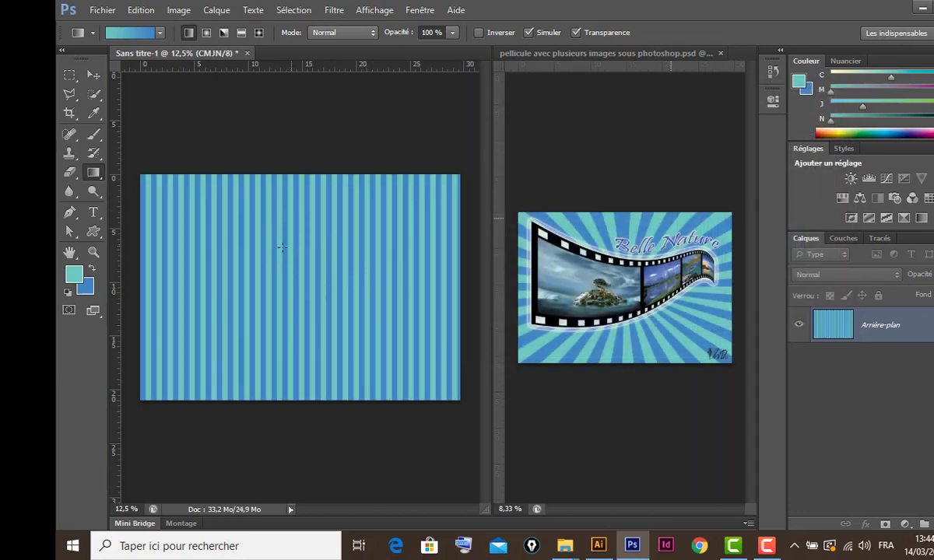
# - Apply the Coordonnées polaires filter to the striped background with the Rectangulaire en polaire option
pyautogui.click(334, 11)
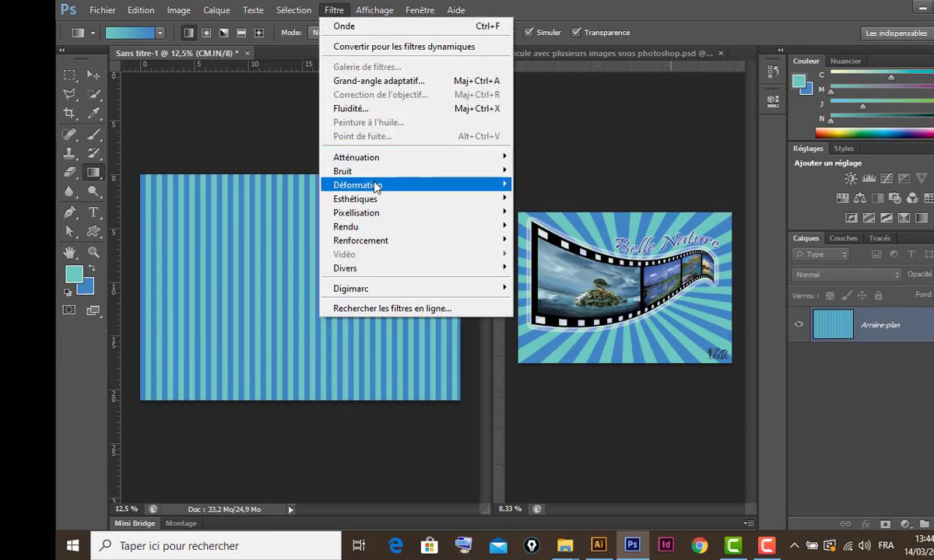
pyautogui.moveTo(377, 190)
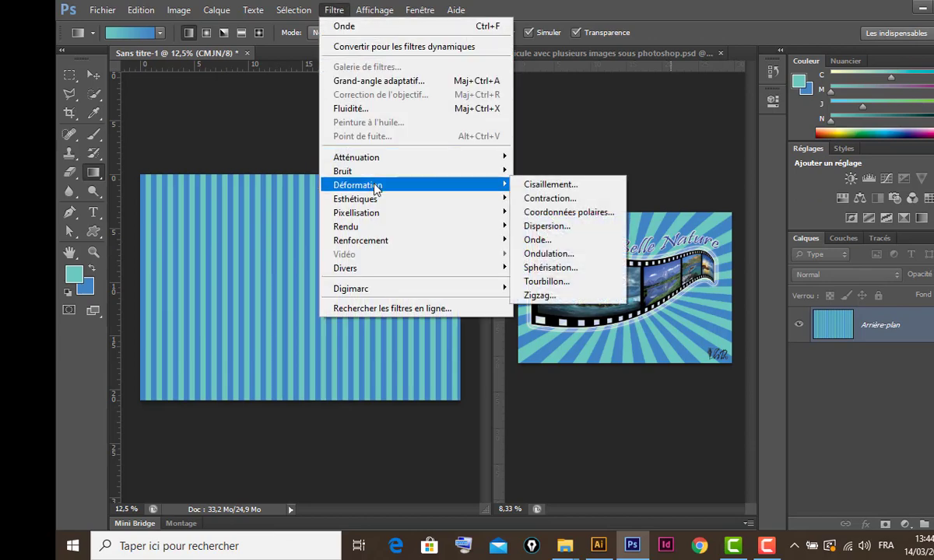
pyautogui.click(590, 220)
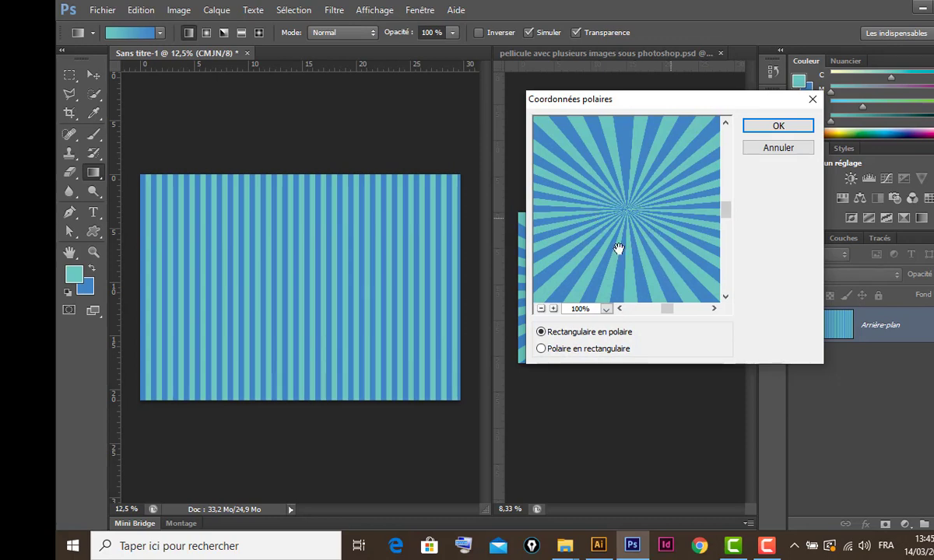
pyautogui.click(541, 309)
pyautogui.click(541, 309)
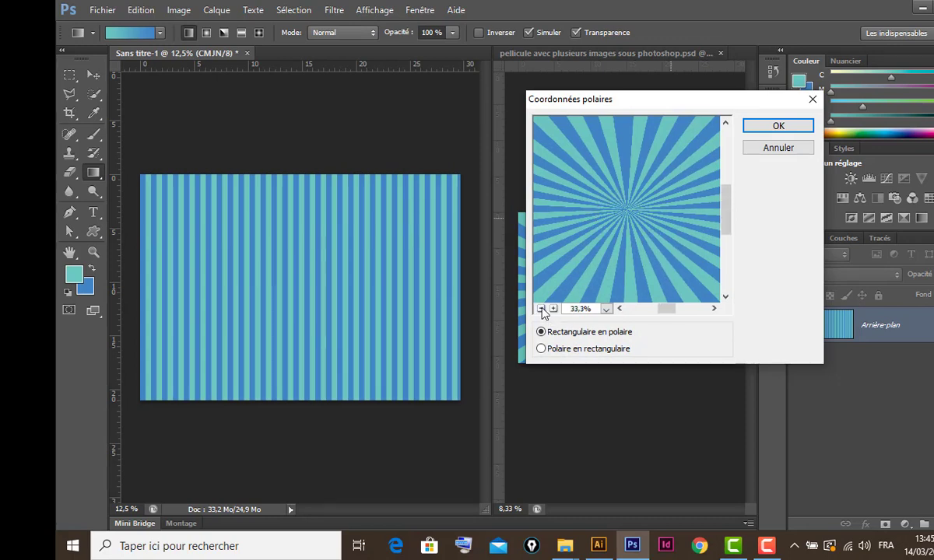
pyautogui.click(540, 308)
pyautogui.click(540, 309)
pyautogui.click(541, 309)
pyautogui.click(540, 309)
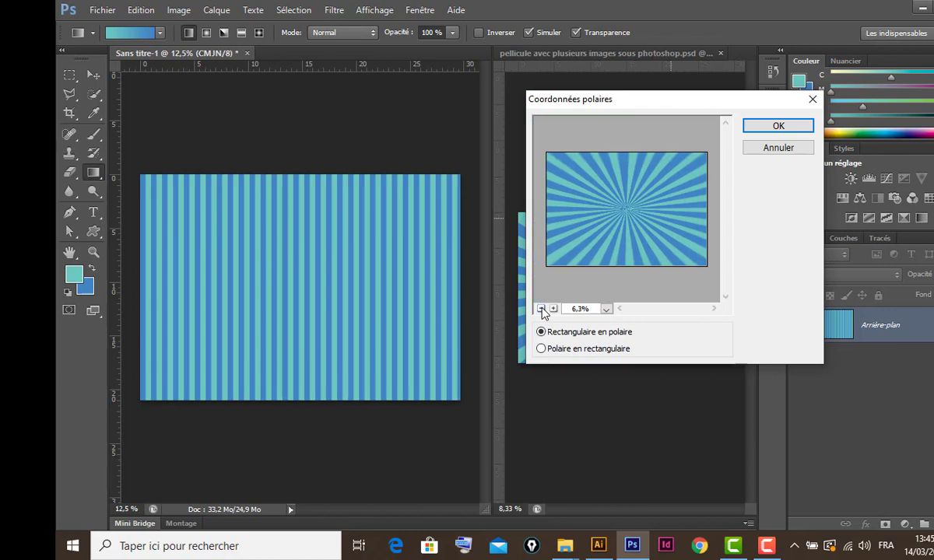
pyautogui.click(541, 349)
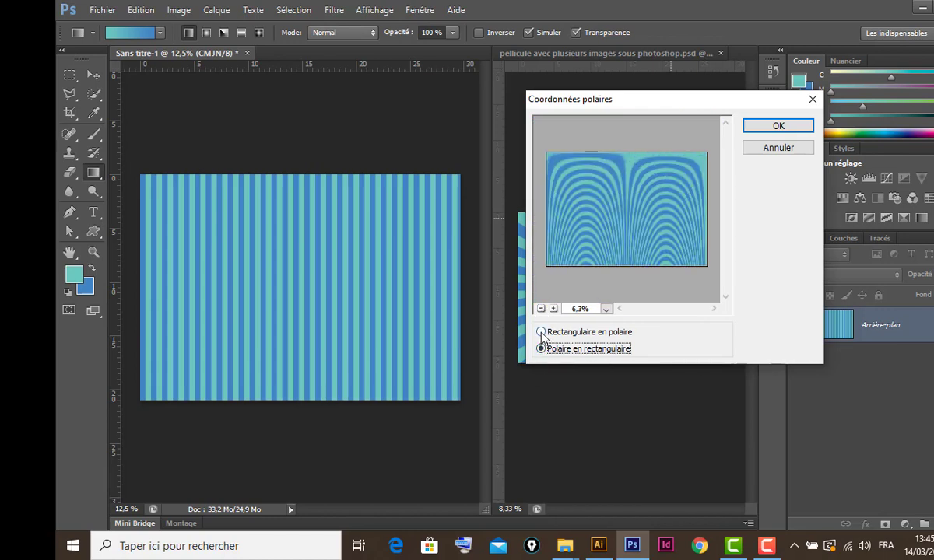
pyautogui.click(540, 333)
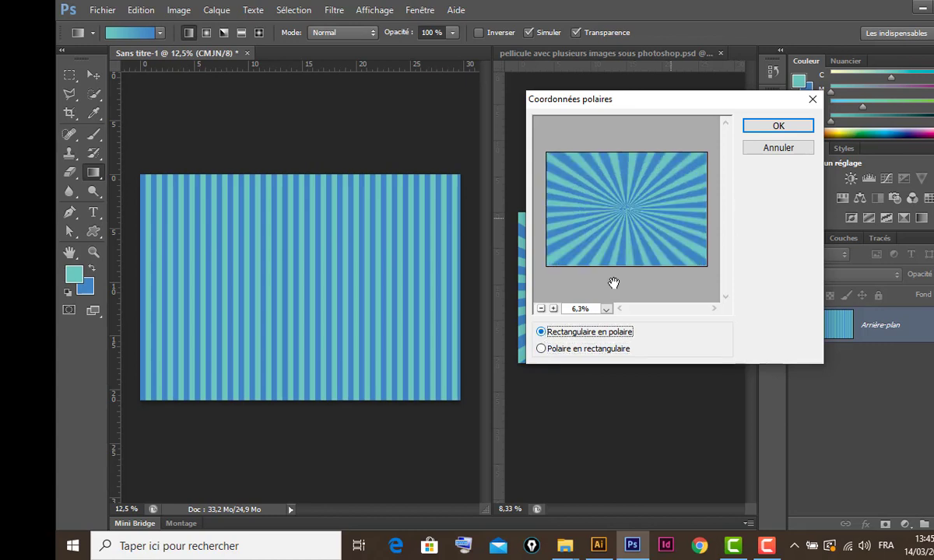
pyautogui.click(782, 129)
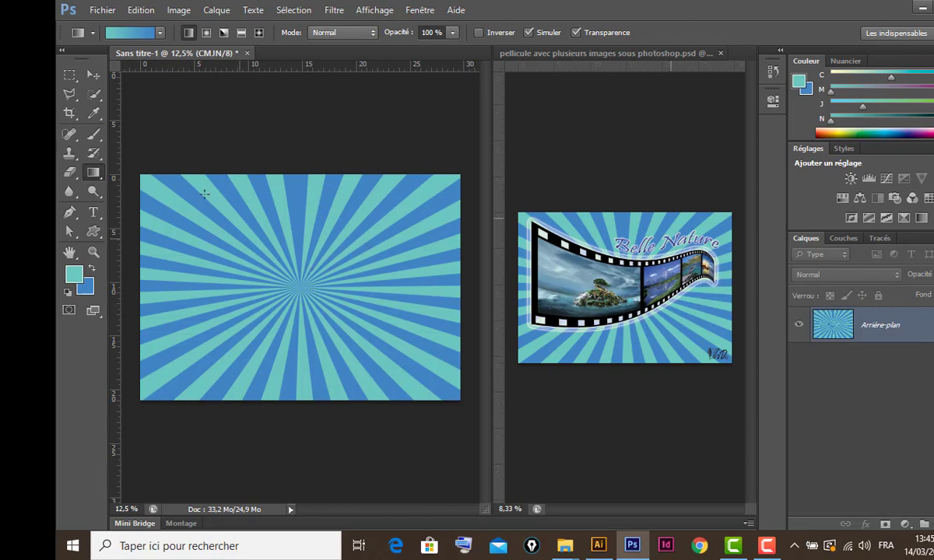
# - Add a new layer above the sunburst background, reset the default colours and fill the layer with black
pyautogui.click(94, 75)
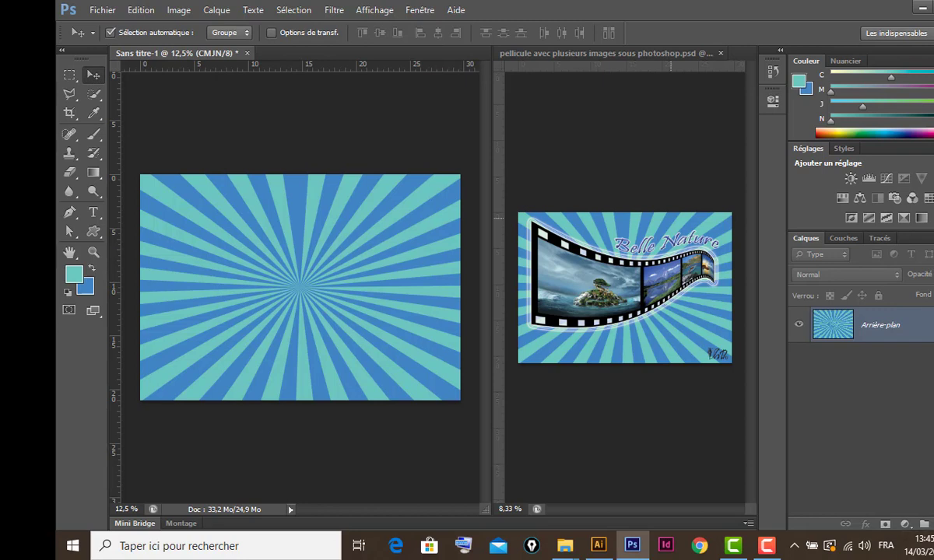
pyautogui.click(933, 524)
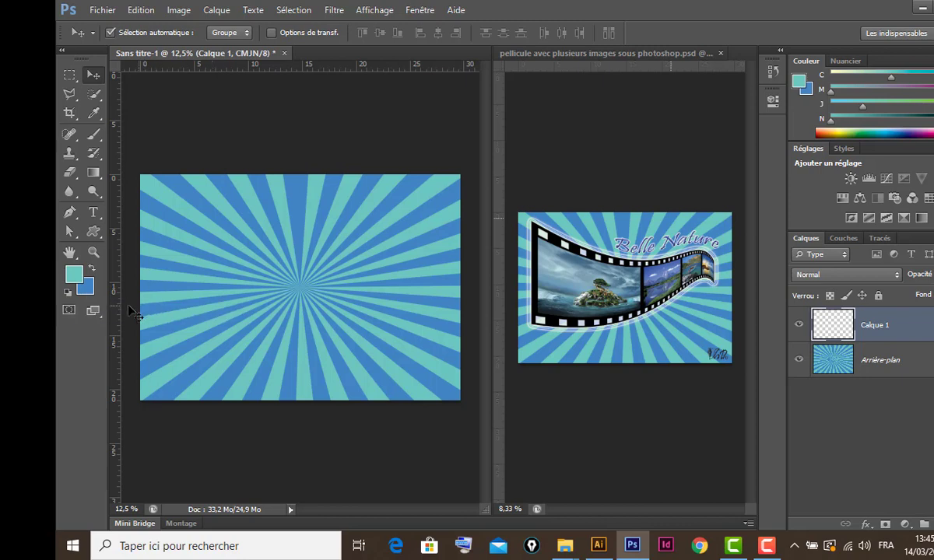
pyautogui.click(68, 293)
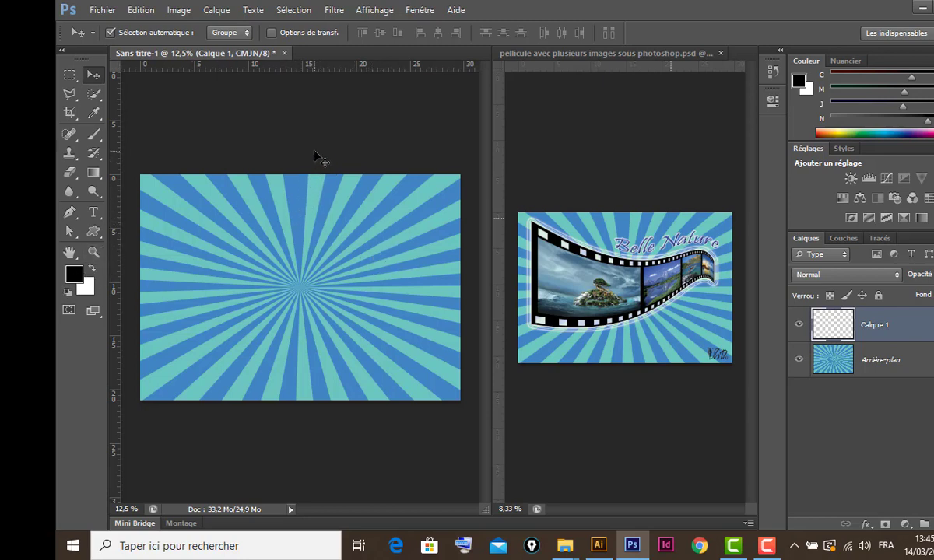
pyautogui.hotkey('alt', 'Delete')
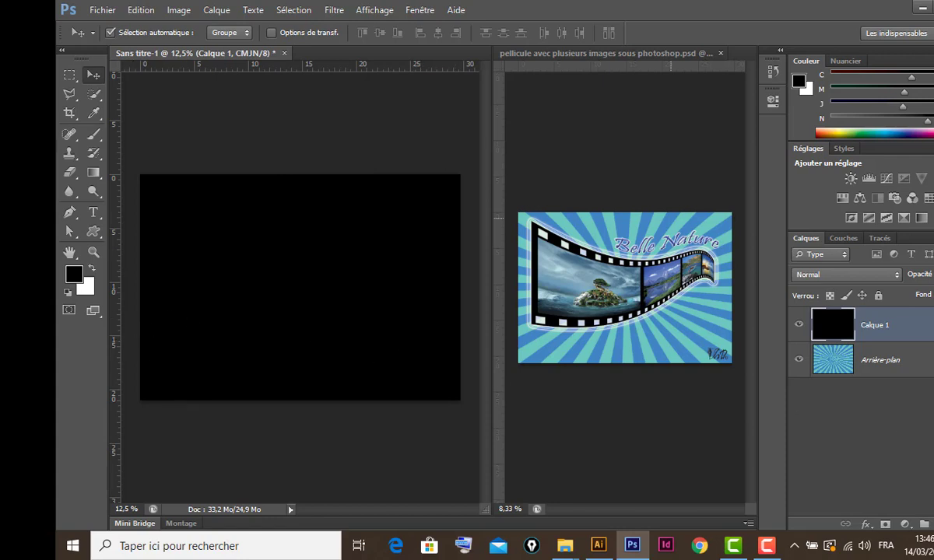
# - Add another new layer above the black one and fill it with white
pyautogui.click(933, 525)
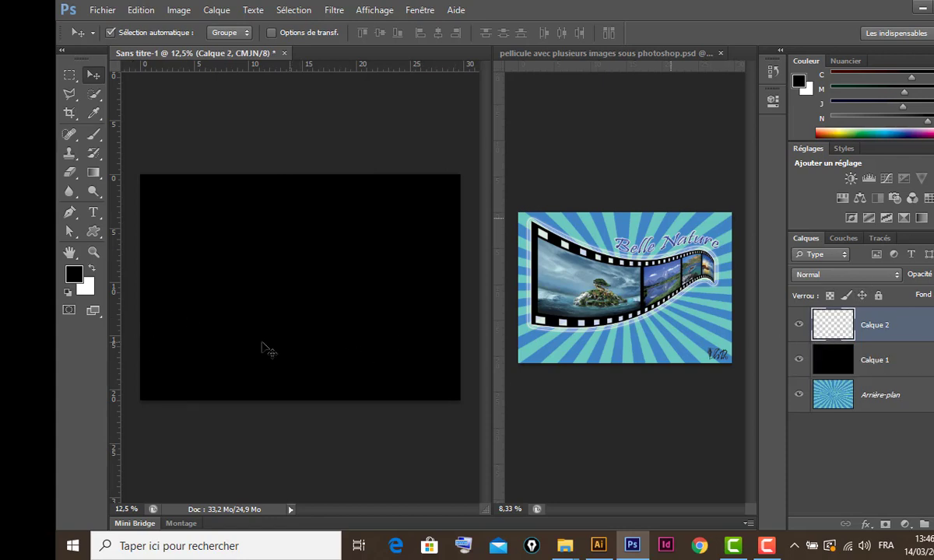
pyautogui.click(93, 269)
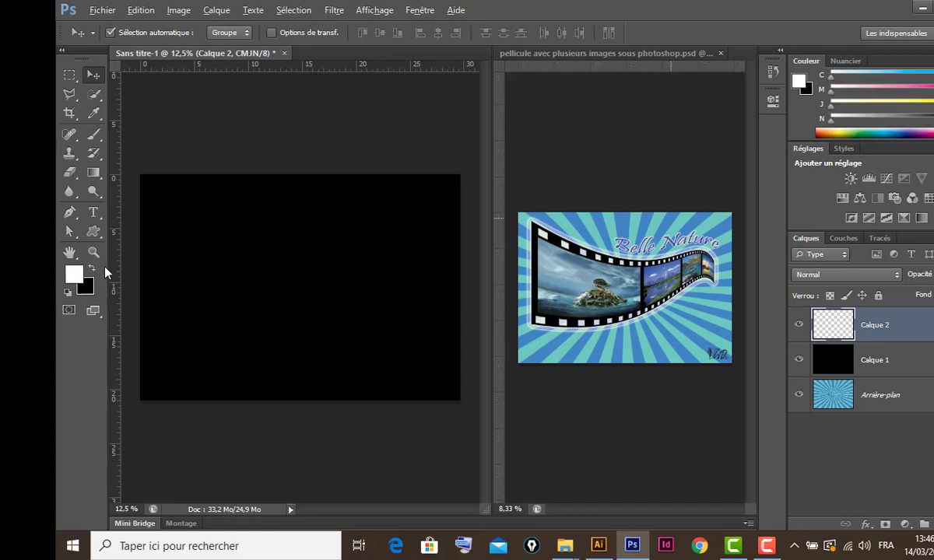
pyautogui.hotkey('alt', 'Delete')
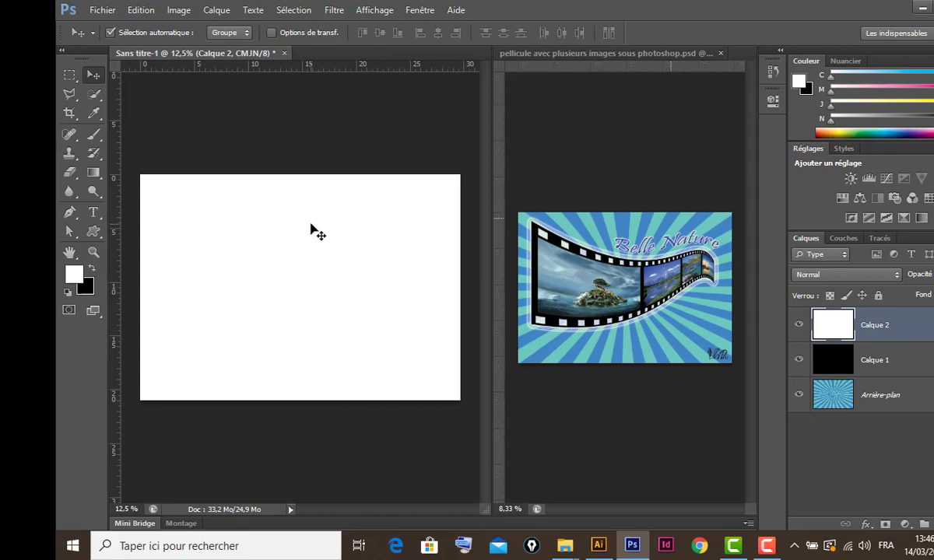
# - Free-transform the white layer about its centre, setting its vertical scale to 75%
pyautogui.hotkey('ctrl', 't')
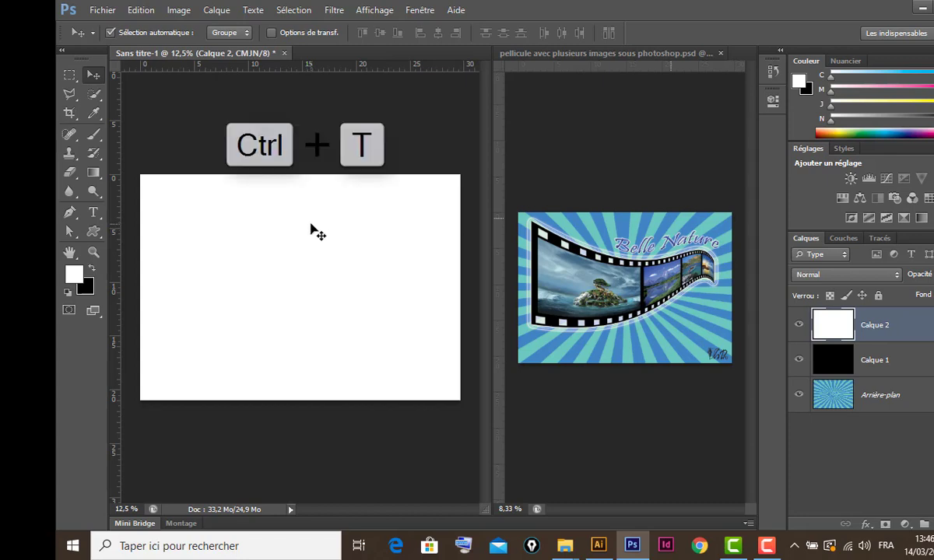
pyautogui.click(141, 11)
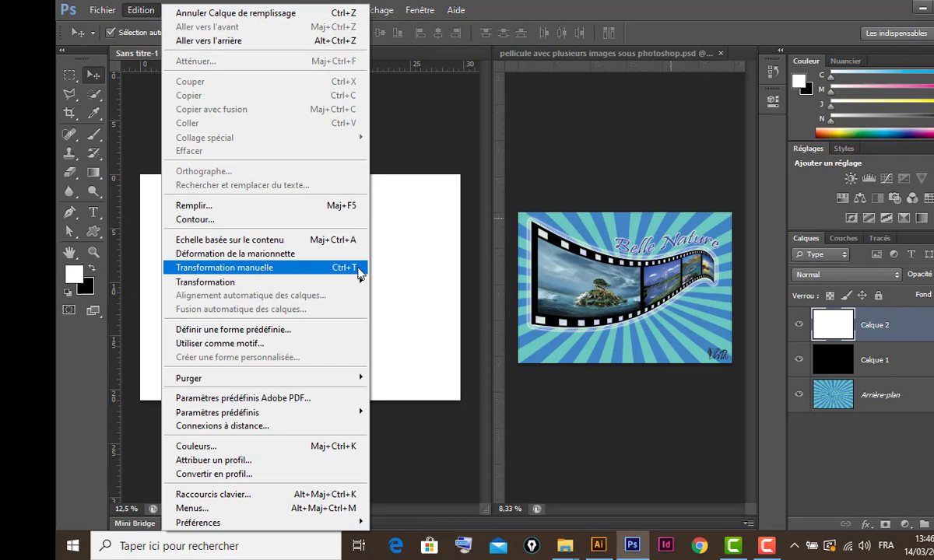
pyautogui.click(307, 267)
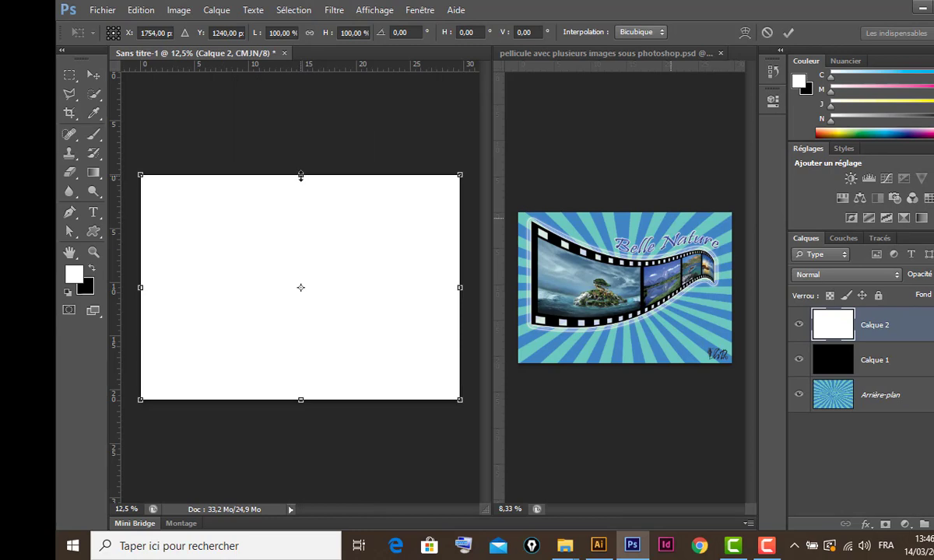
pyautogui.moveTo(300, 175)
pyautogui.mouseDown()
pyautogui.moveTo(302, 202)
pyautogui.moveTo(302, 191)
pyautogui.mouseUp()
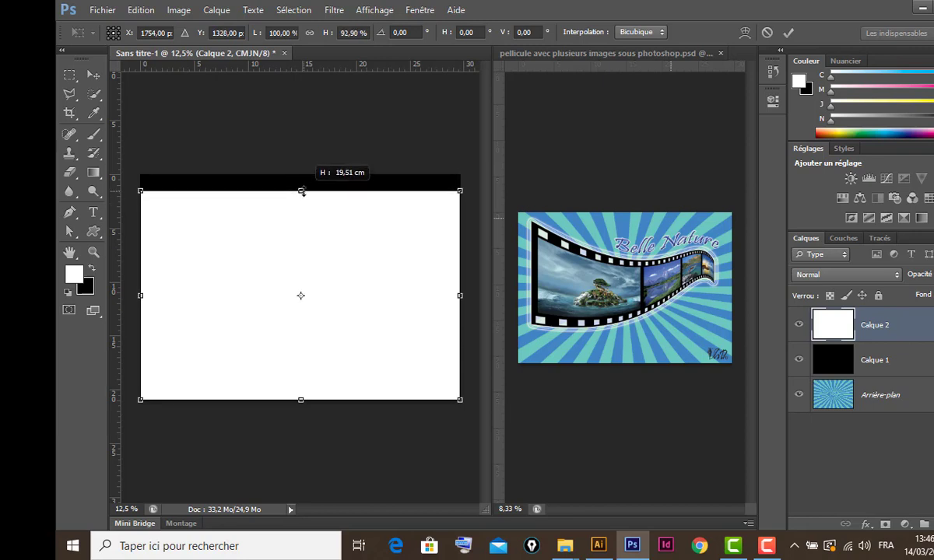
pyautogui.moveTo(302, 190); pyautogui.dragTo(312, 202)
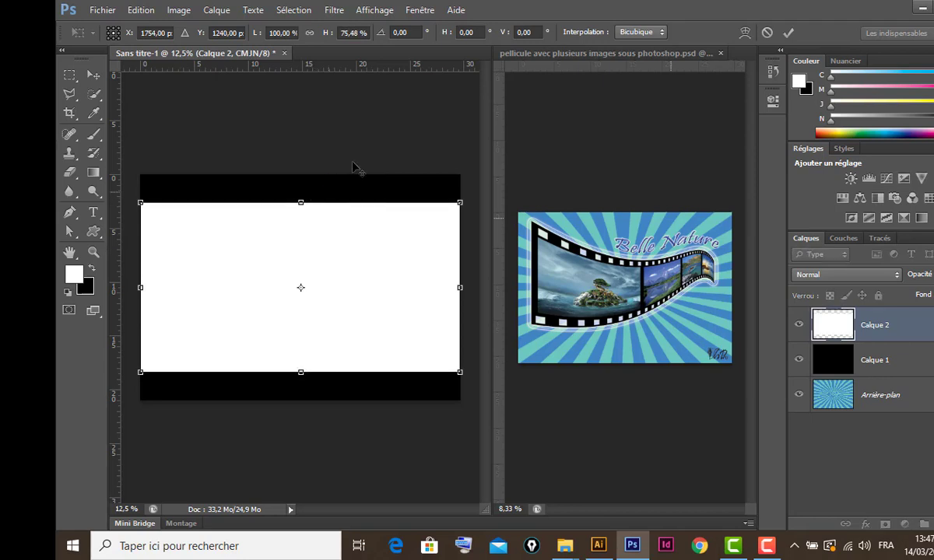
pyautogui.click(340, 33)
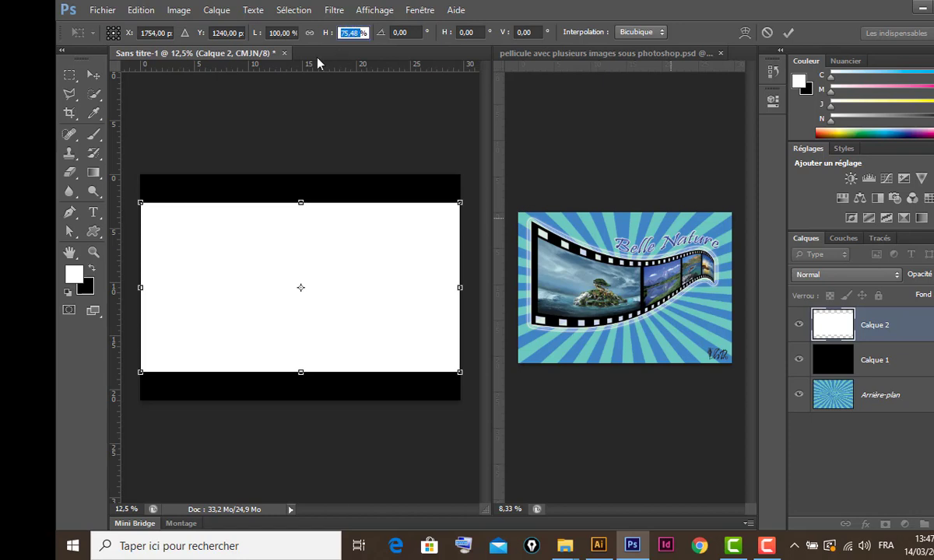
pyautogui.write('75')
pyautogui.press('Return')
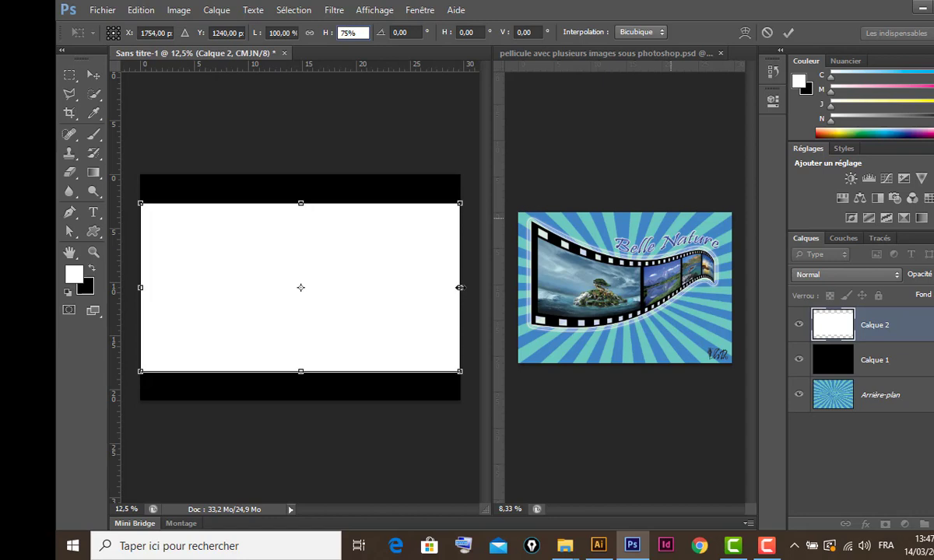
pyautogui.press('Return')
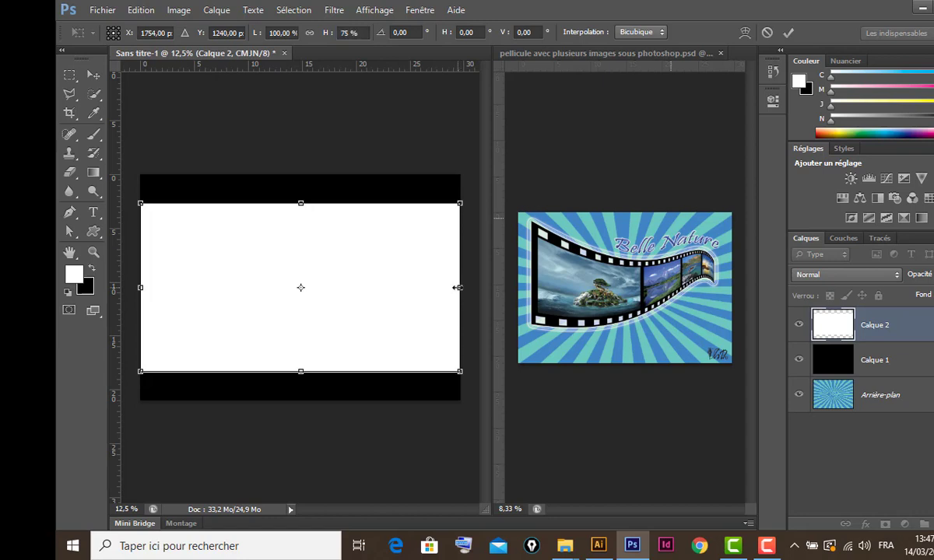
# - Set the white layer's horizontal scale to 95%, apply the transform and merge the layer with the black one
pyautogui.moveTo(457, 288)
pyautogui.mouseDown()
pyautogui.moveTo(440, 288)
pyautogui.moveTo(452, 289)
pyautogui.mouseUp()
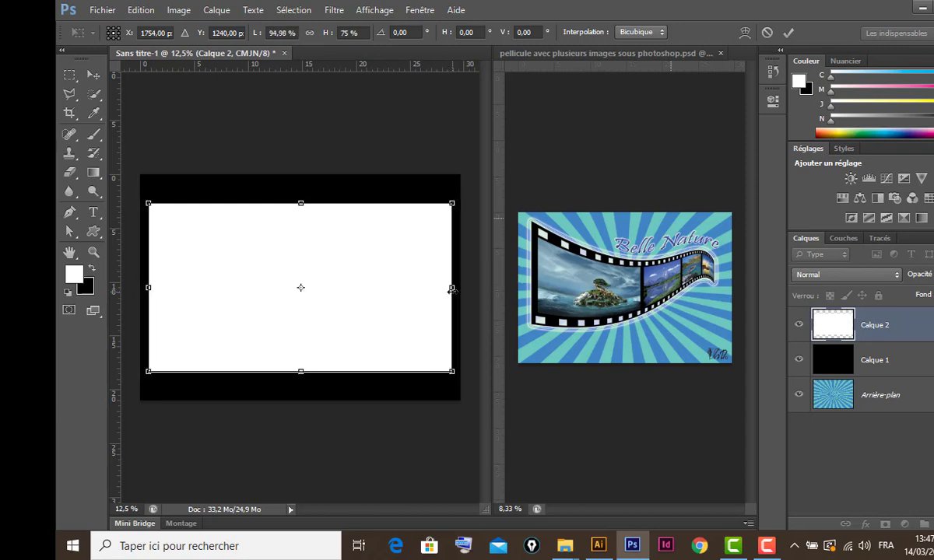
pyautogui.click(284, 32)
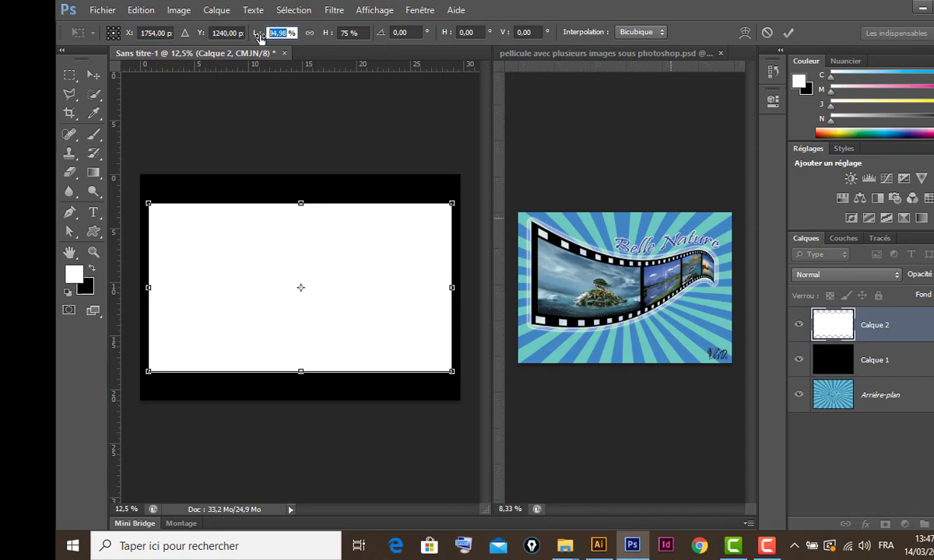
pyautogui.write('95')
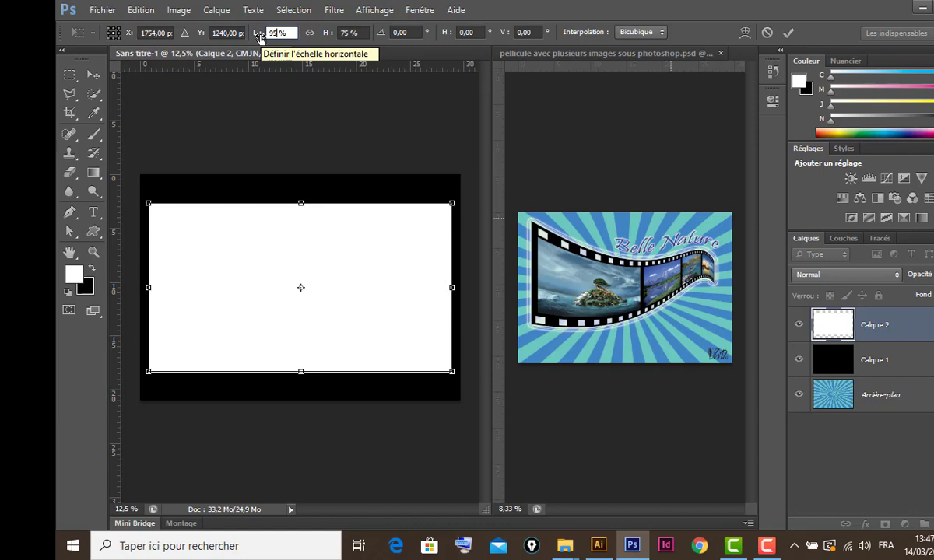
pyautogui.press('Return')
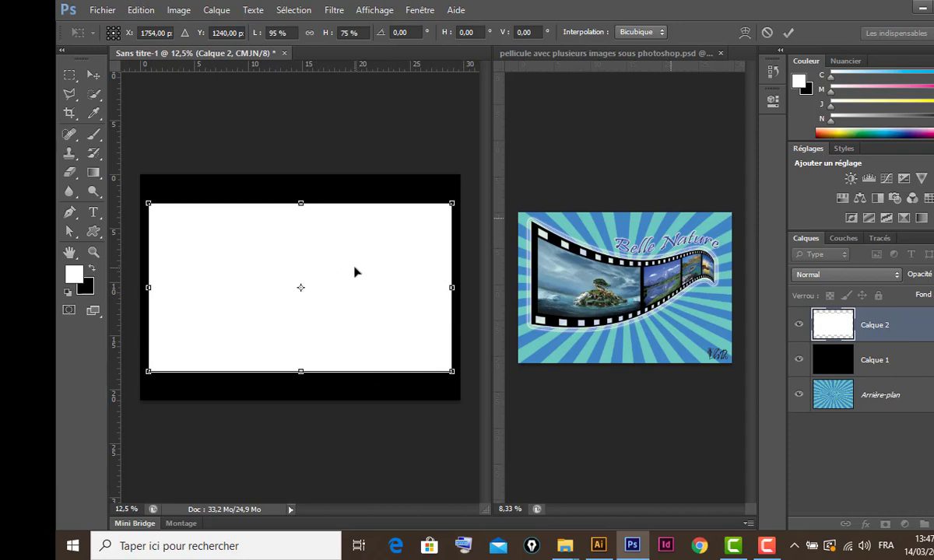
pyautogui.click(789, 33)
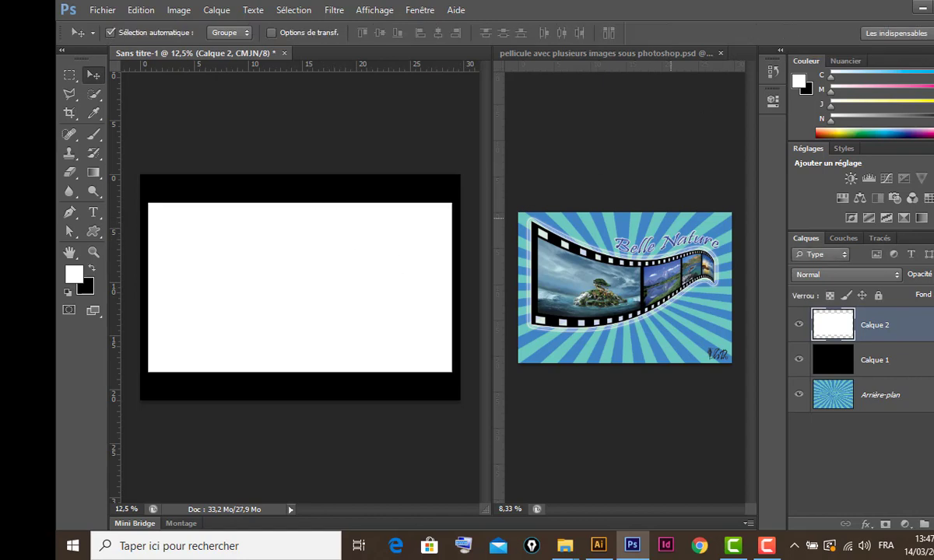
pyautogui.keyDown('shift'); pyautogui.click(912, 360); pyautogui.keyUp('shift')
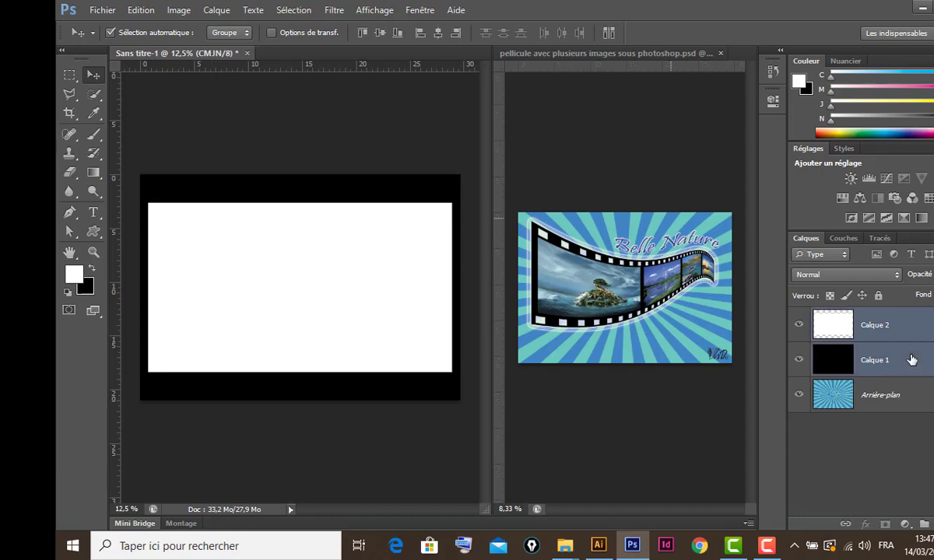
pyautogui.hotkey('ctrl', 'e')
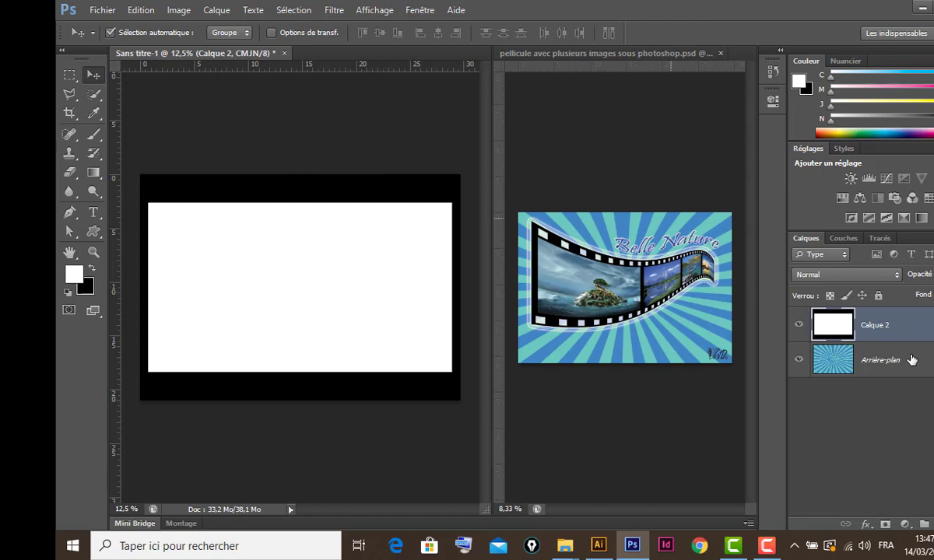
# - Free-transform the merged frame layer about its centre, scaling it proportionally to 20% in width and height
pyautogui.hotkey('ctrl', 't')
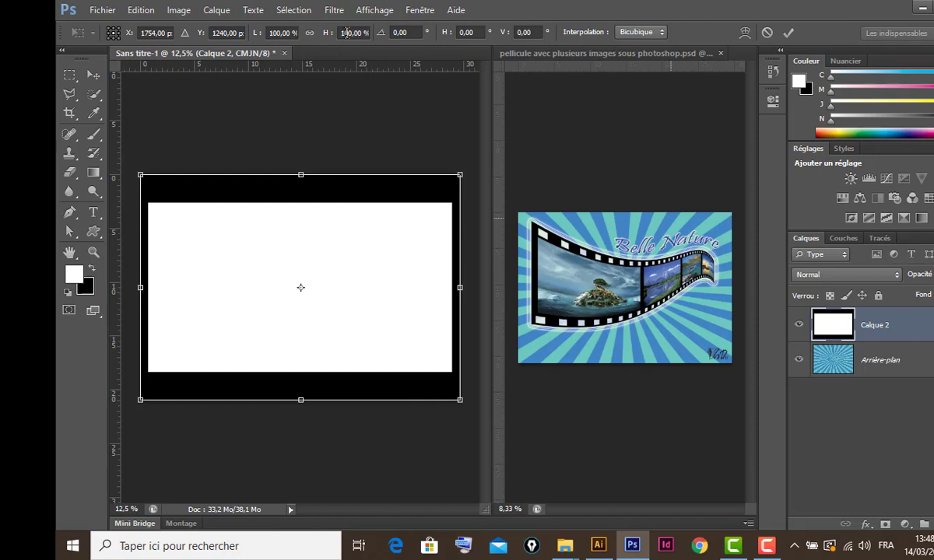
pyautogui.click(283, 32)
pyautogui.write('77')
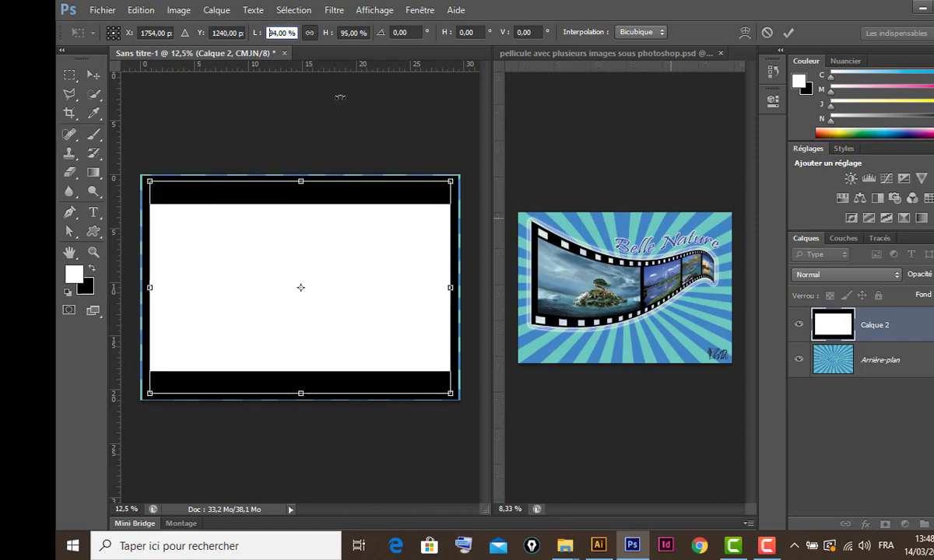
pyautogui.press('Return')
pyautogui.write('46')
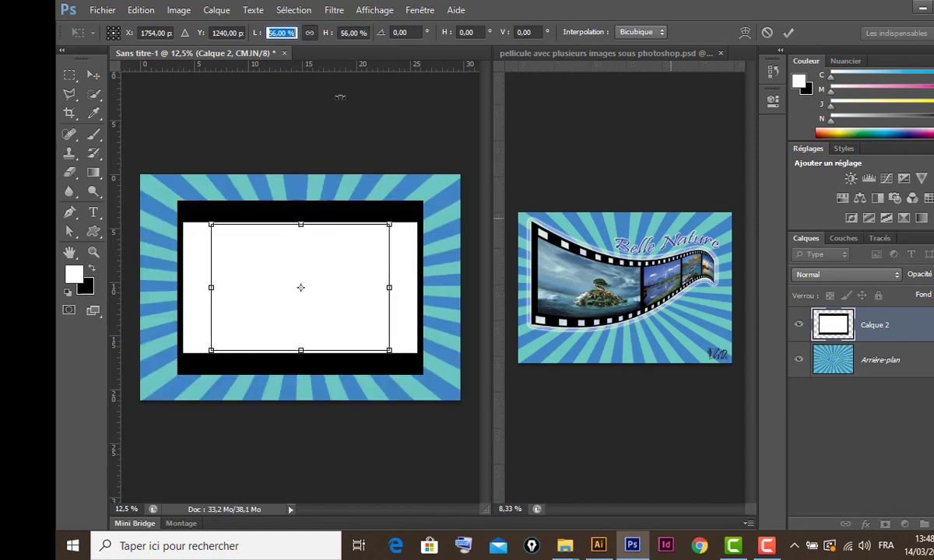
pyautogui.press('Return')
pyautogui.press('Down')
pyautogui.press('Down')
pyautogui.press('Down')
pyautogui.press('Down')
pyautogui.press('Down')
pyautogui.press('Down')
pyautogui.press('Down')
pyautogui.press('Down')
pyautogui.press('Down')
pyautogui.press('Down')
pyautogui.press('Down')
pyautogui.press('Down')
pyautogui.press('Down')
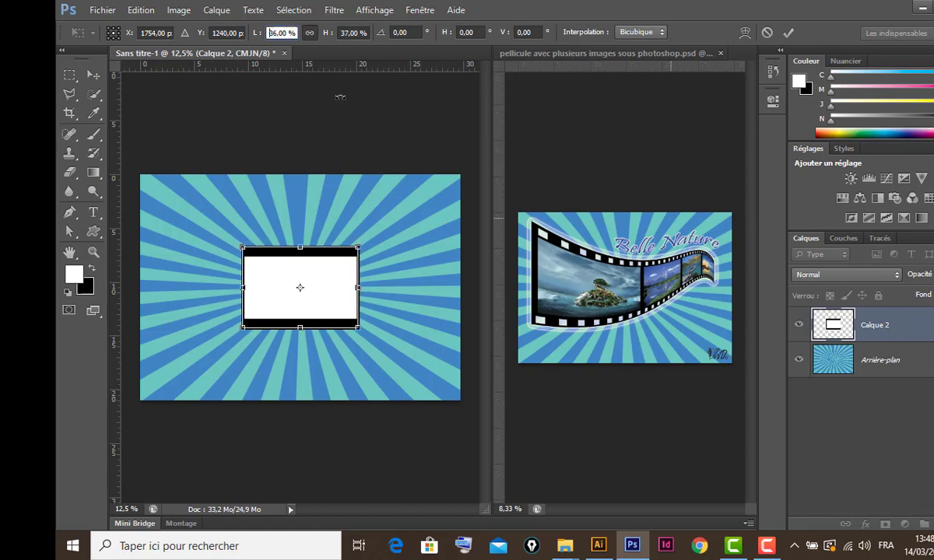
pyautogui.press('Down')
pyautogui.press('Down')
pyautogui.press('Down')
pyautogui.press('Down')
pyautogui.press('Down')
pyautogui.press('Down')
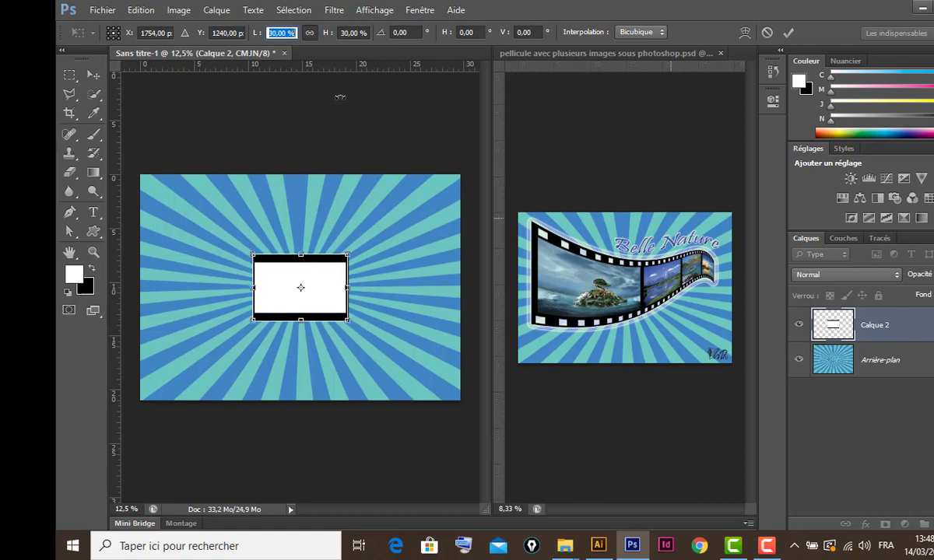
pyautogui.press('Down')
pyautogui.press('Down')
pyautogui.press('Down')
pyautogui.press('Down')
pyautogui.press('Down')
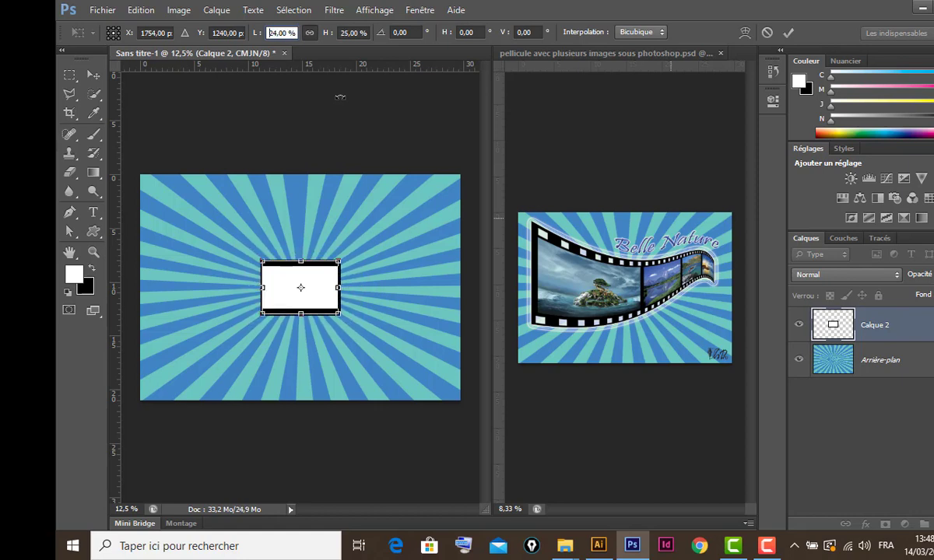
pyautogui.press('Down')
pyautogui.press('Down')
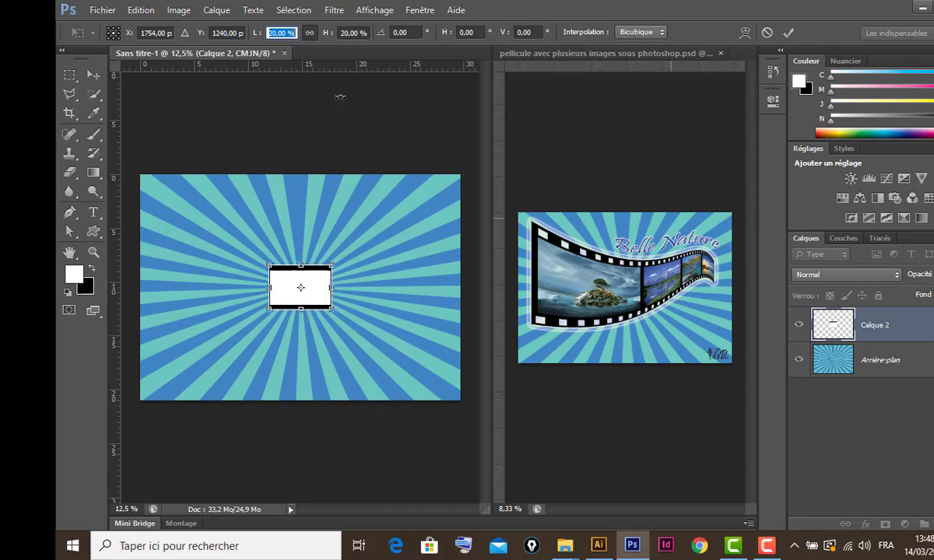
pyautogui.press('Return')
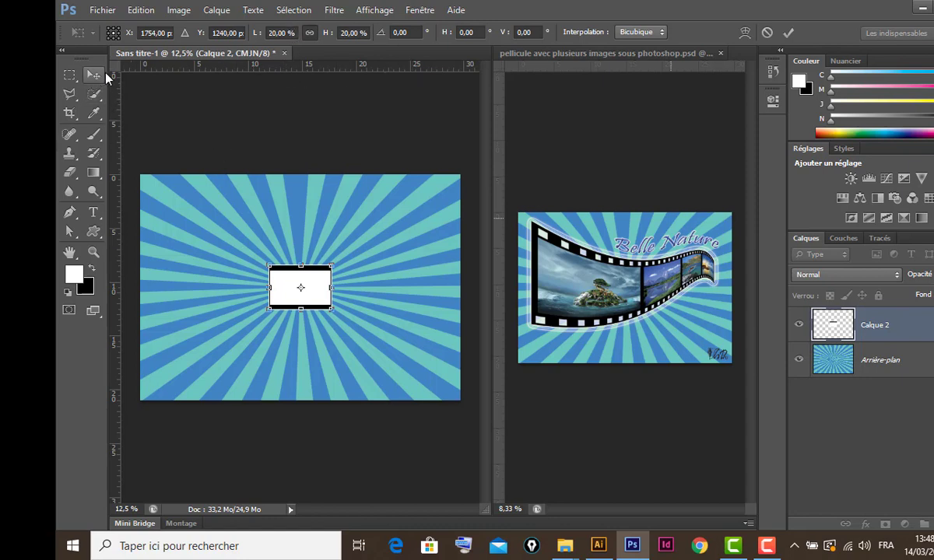
pyautogui.press('Return')
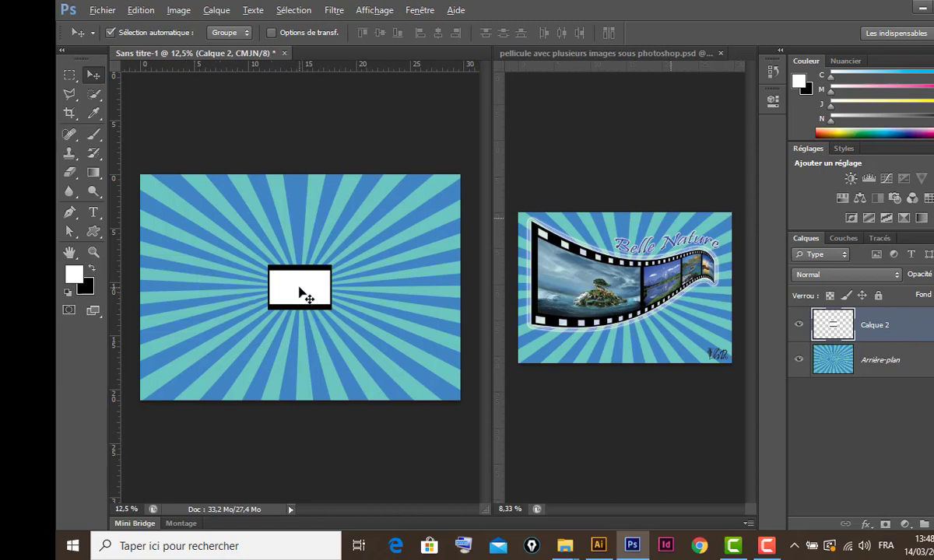
# - Duplicate the small frame directly to its right so the edges meet, and merge both frame layers
pyautogui.moveTo(312, 291); pyautogui.dragTo(380, 296)
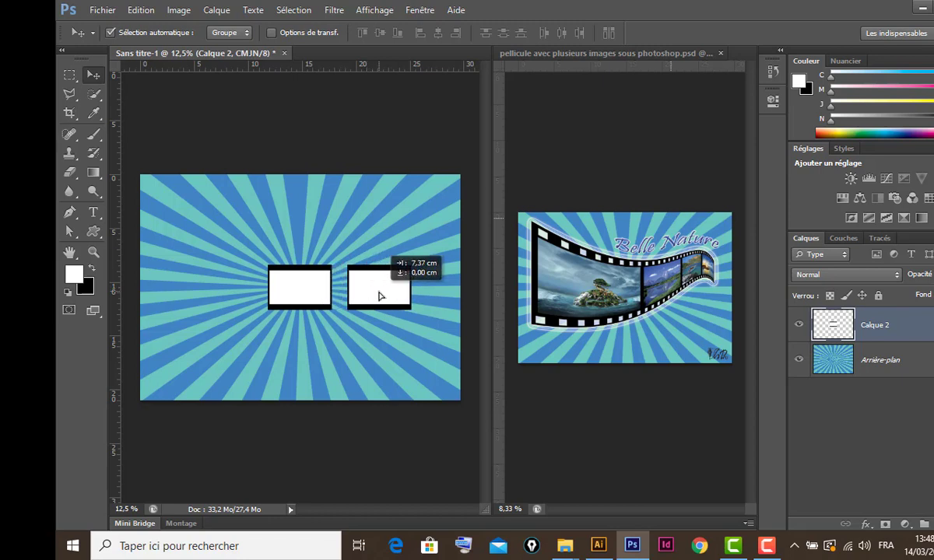
pyautogui.moveTo(380, 296); pyautogui.dragTo(368, 298)
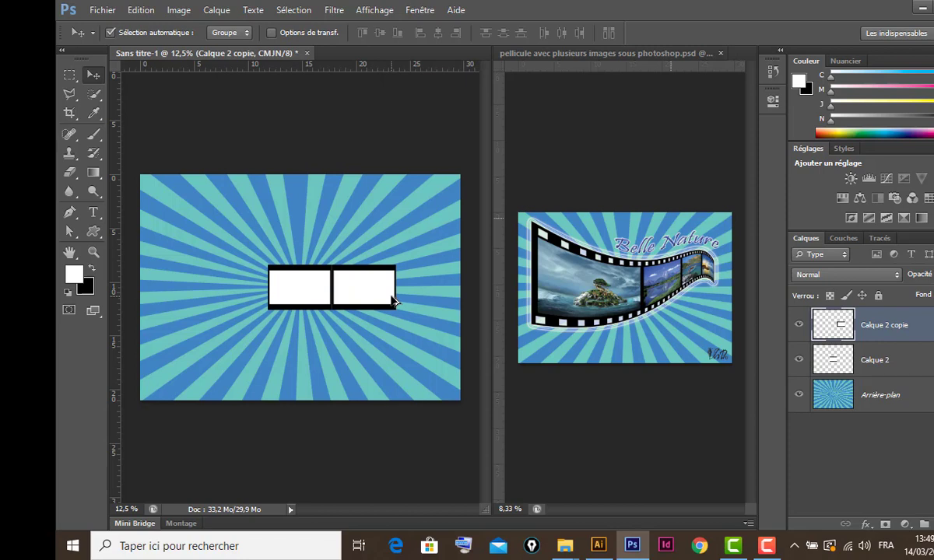
pyautogui.press('Left')
pyautogui.keyDown('shift'); pyautogui.click(919, 359); pyautogui.keyUp('shift')
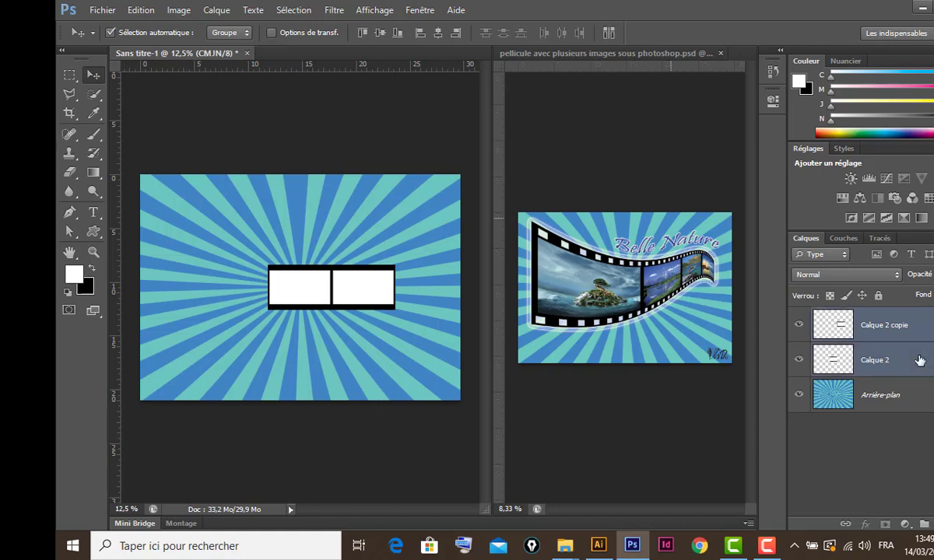
pyautogui.hotkey('ctrl', 'e')
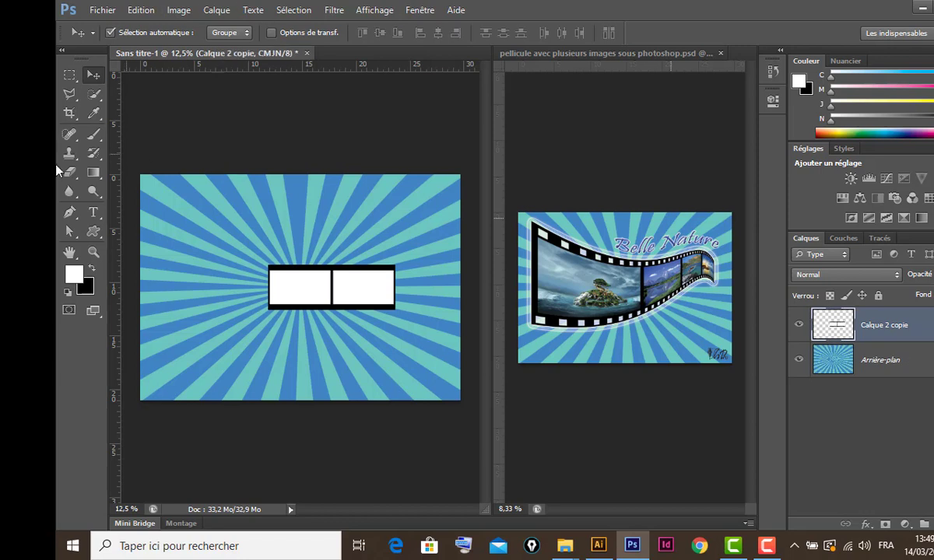
# - Duplicate the two-frame strip to its left, nudge the copy so the frames join, and merge the two strip layers
pyautogui.click(91, 78)
pyautogui.moveTo(354, 296); pyautogui.dragTo(225, 294)
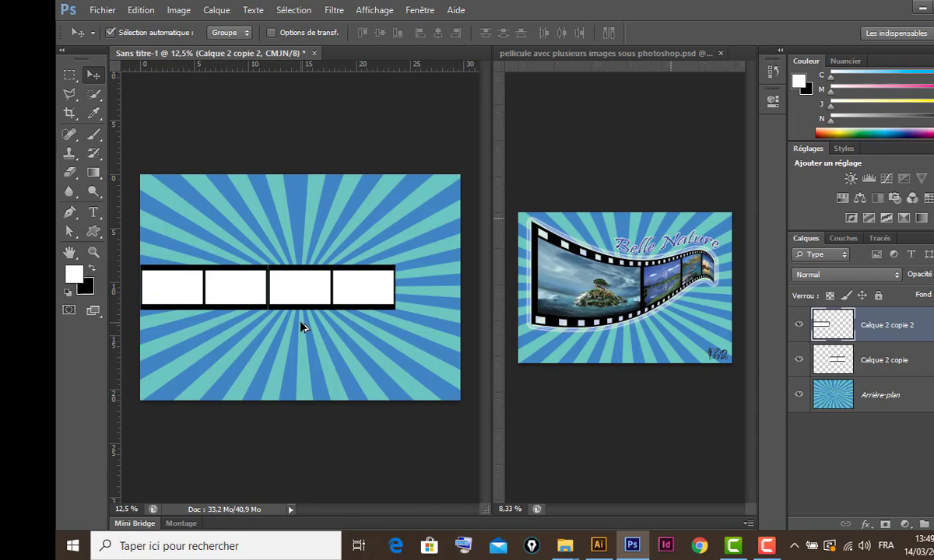
pyautogui.press('Right')
pyautogui.press('Right')
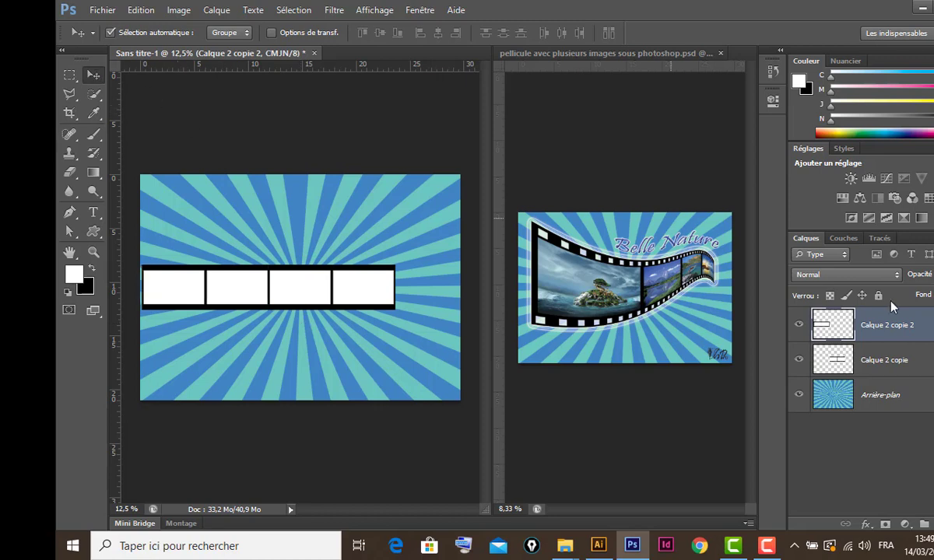
pyautogui.keyDown('shift'); pyautogui.click(926, 362); pyautogui.keyUp('shift')
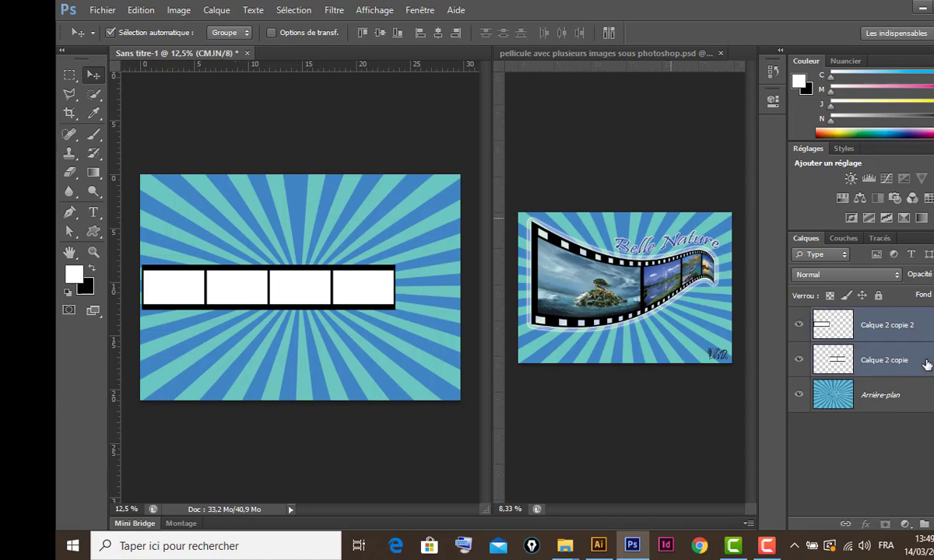
pyautogui.hotkey('ctrl', 'e')
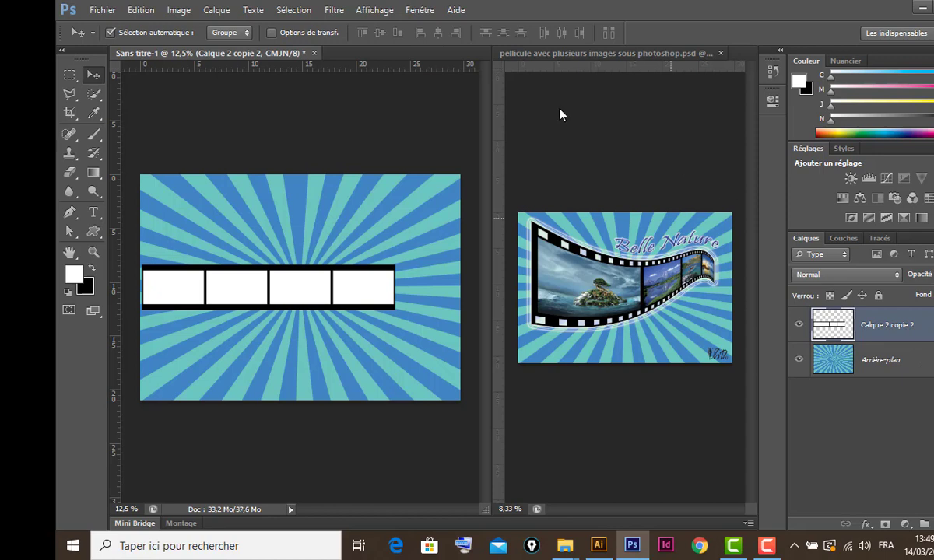
# - Centre the four-frame strip on the canvas and erase the white inside all four frames with the Magic Eraser (Gomme magique)
pyautogui.moveTo(255, 288); pyautogui.dragTo(293, 294)
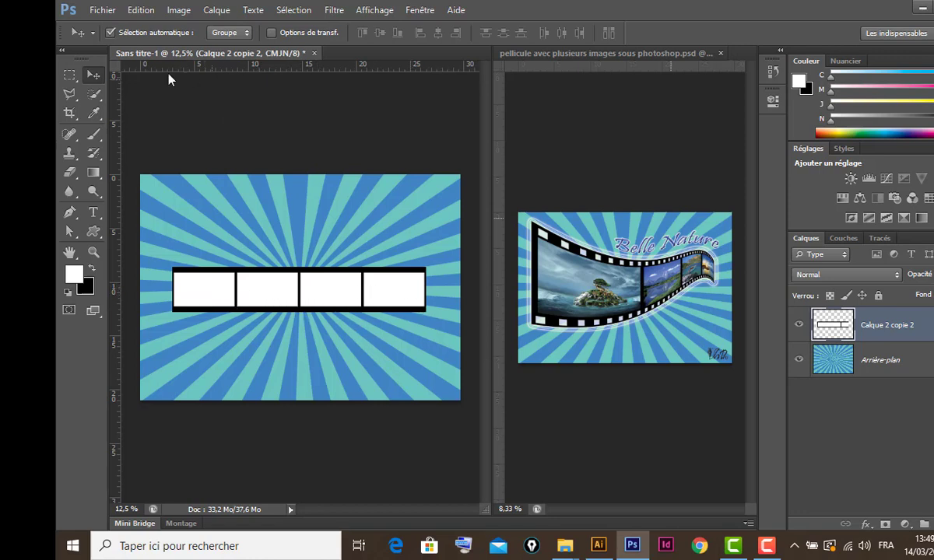
pyautogui.moveTo(69, 172); pyautogui.dragTo(100, 177)
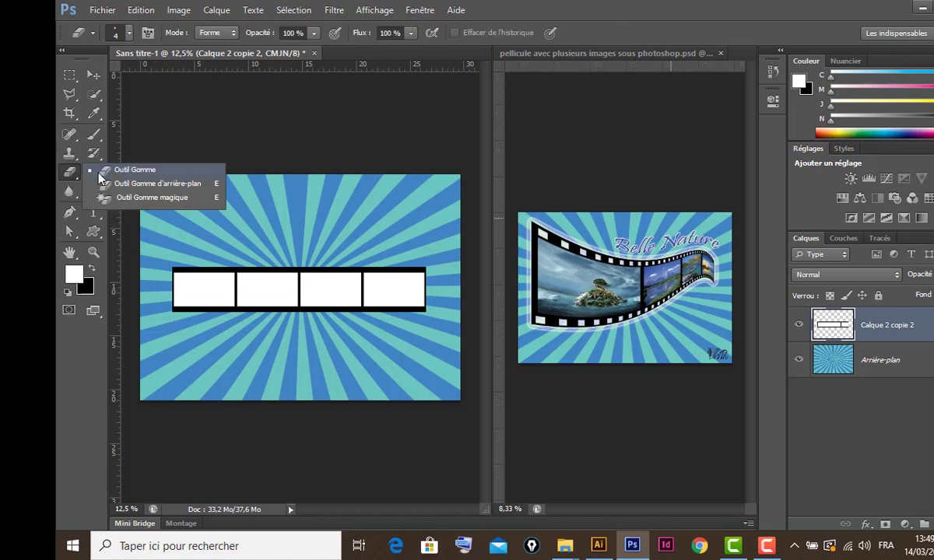
pyautogui.click(129, 200)
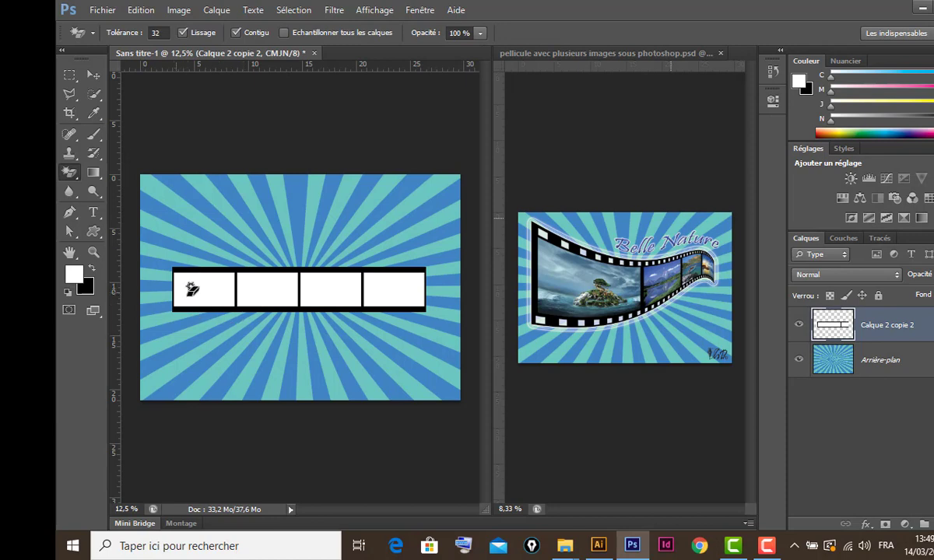
pyautogui.click(206, 294)
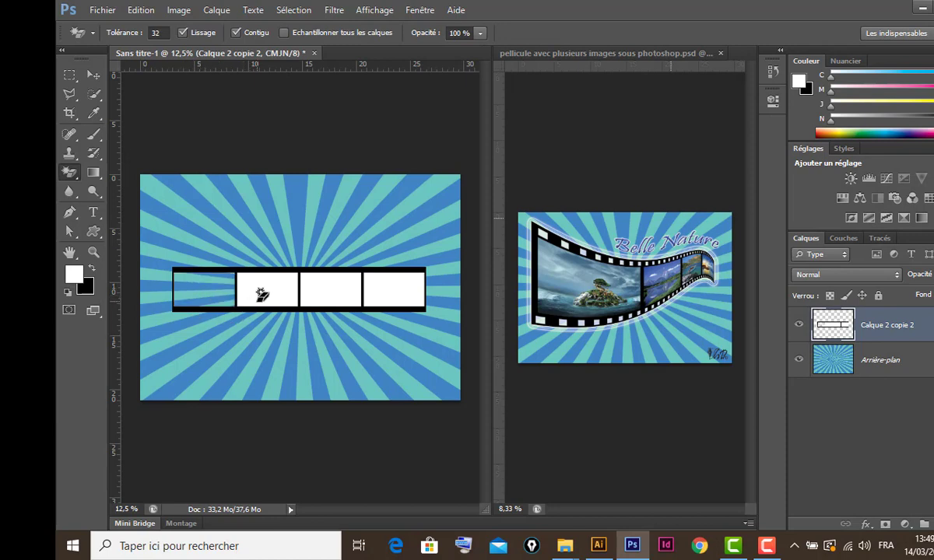
pyautogui.click(265, 294)
pyautogui.click(334, 294)
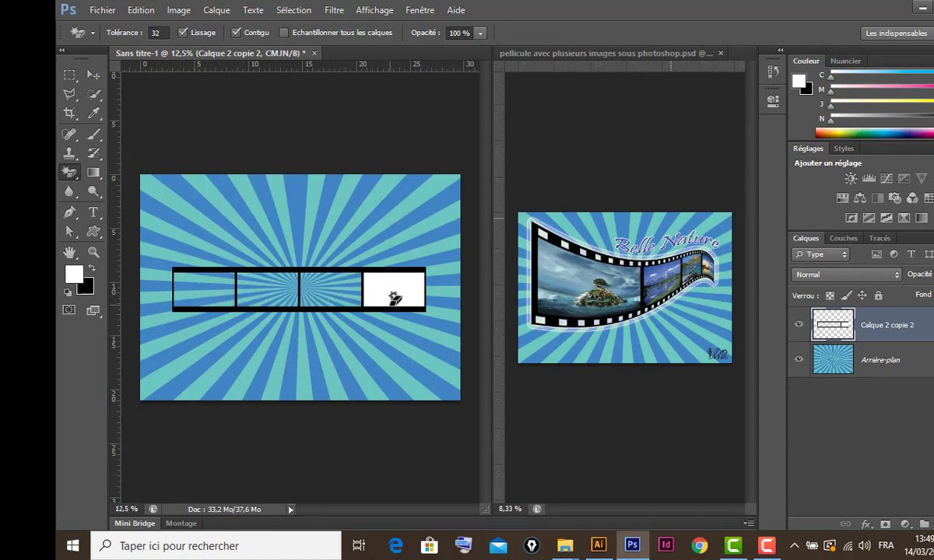
pyautogui.click(375, 285)
pyautogui.click(89, 73)
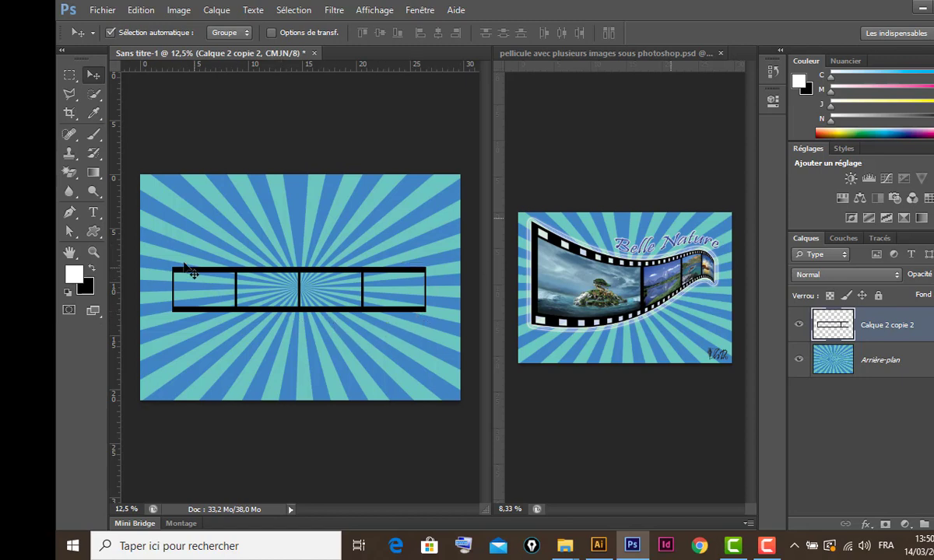
# - Switch to the standard Eraser (Outil Gomme) and choose the hard square 24 px brush tip
pyautogui.click(72, 175)
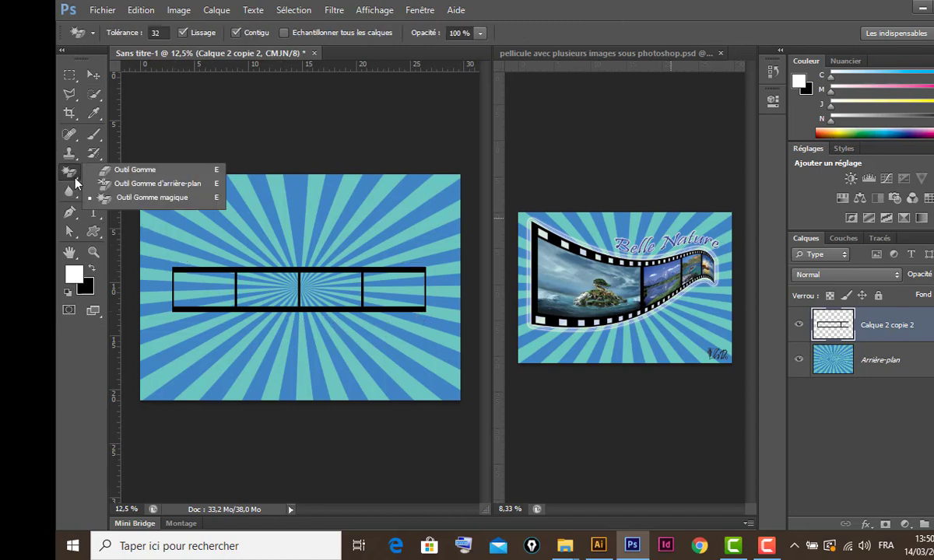
pyautogui.click(134, 170)
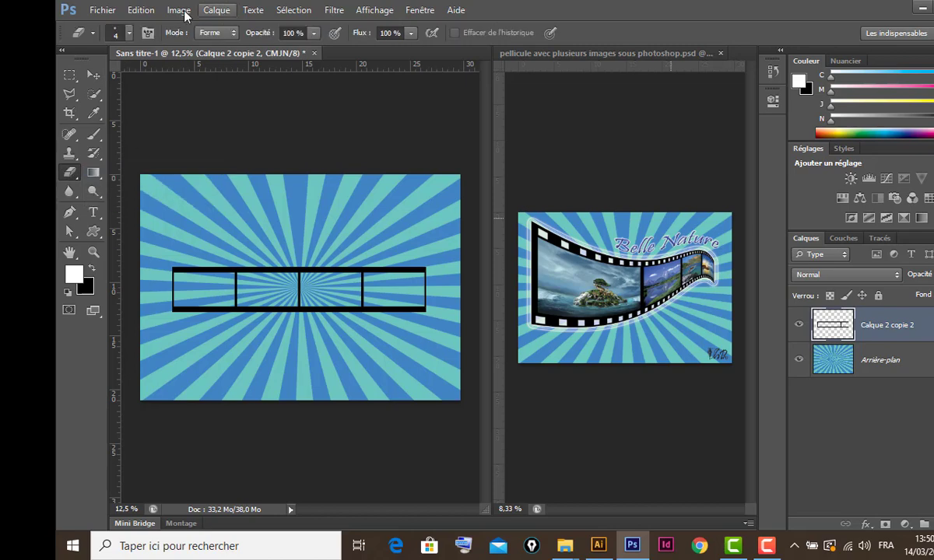
pyautogui.click(130, 33)
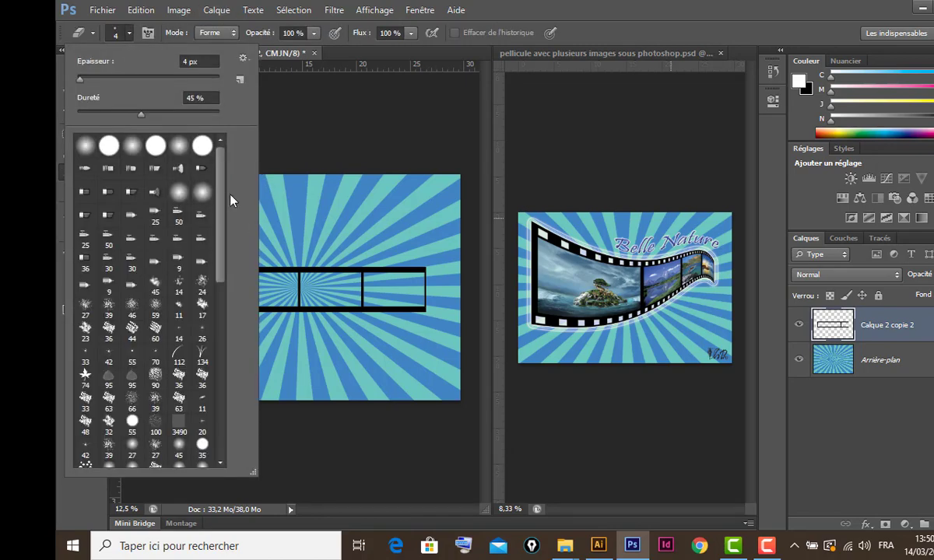
pyautogui.moveTo(221, 200); pyautogui.dragTo(221, 389)
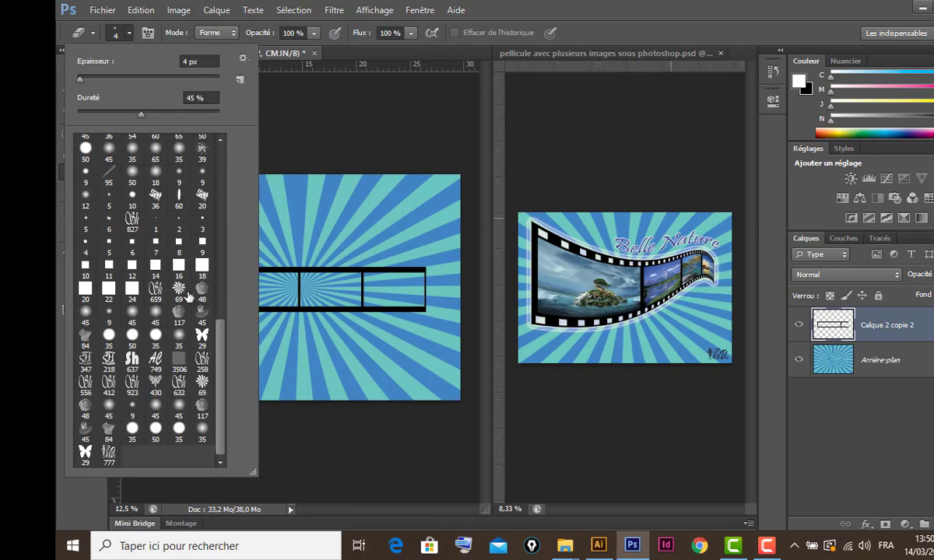
pyautogui.click(131, 290)
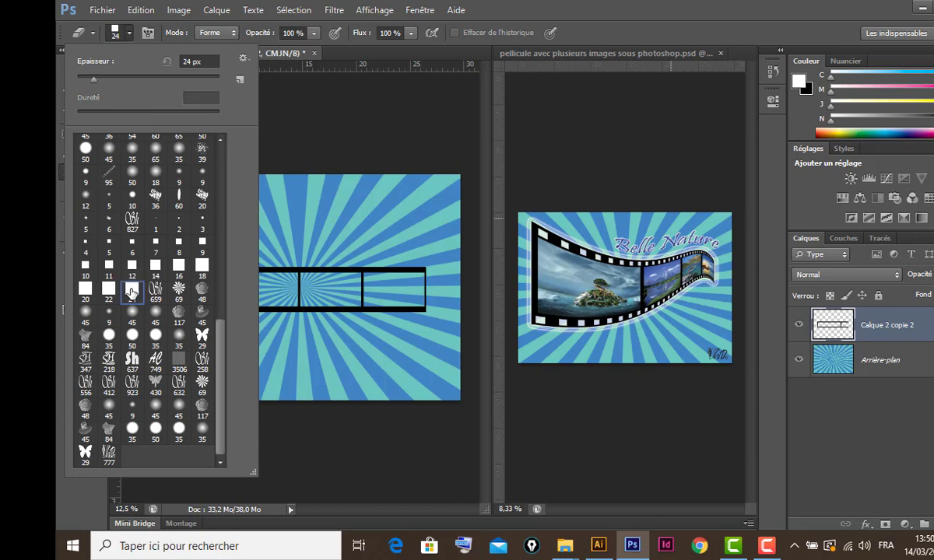
pyautogui.click(490, 16)
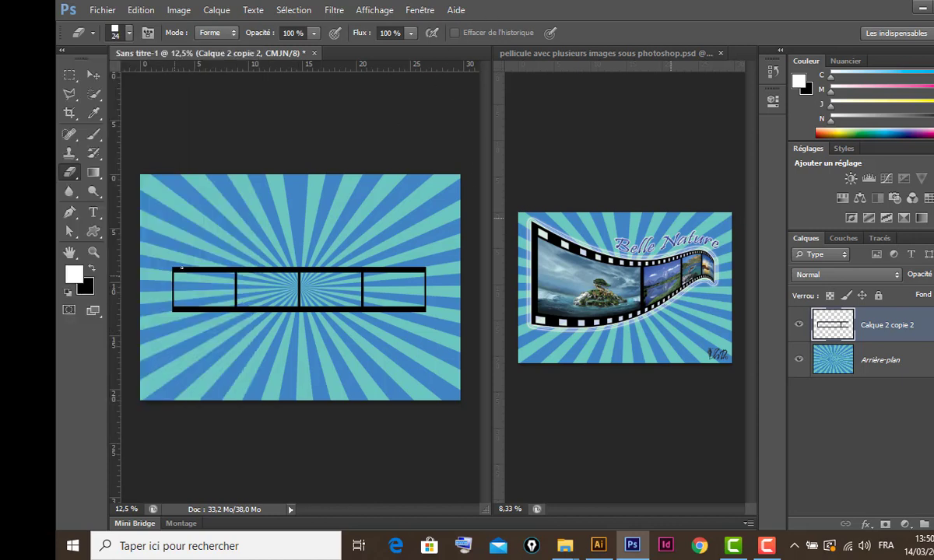
# - Set the square eraser tip's size to 35 px so it fits within the strip's black borders
pyautogui.click(128, 34)
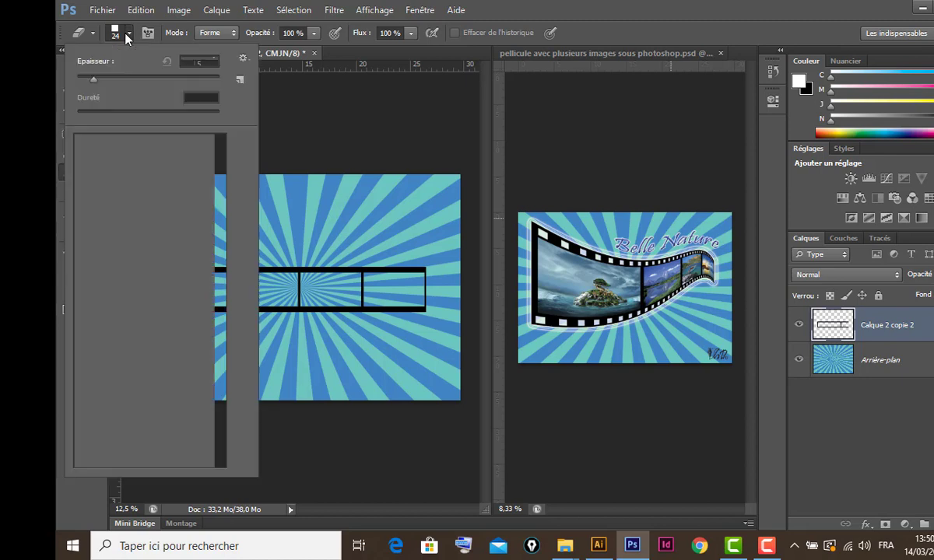
pyautogui.moveTo(92, 80); pyautogui.dragTo(117, 78)
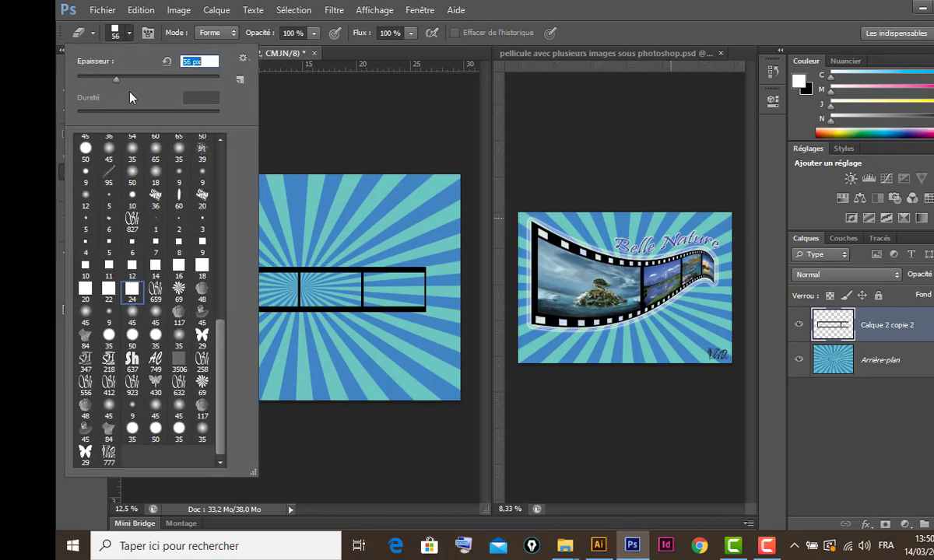
pyautogui.click(517, 18)
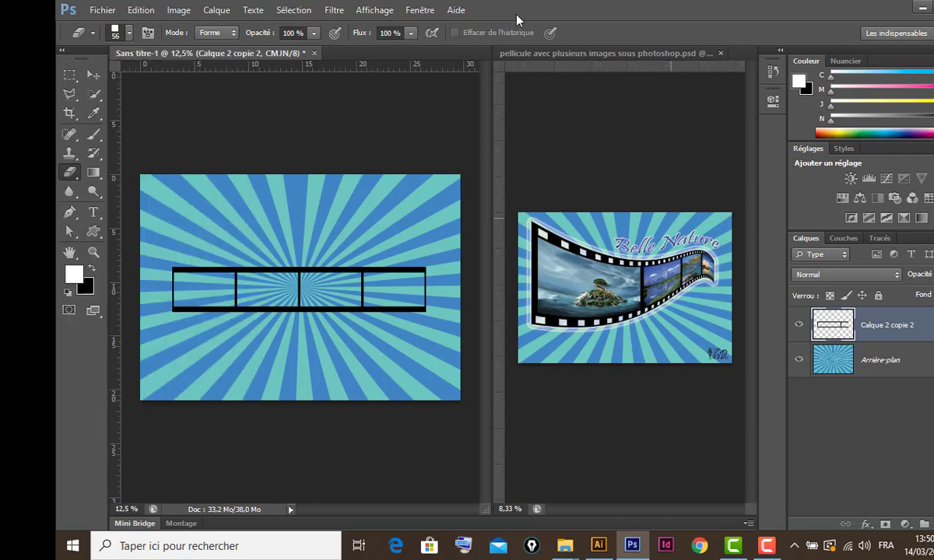
pyautogui.hotkey('ctrl', '+')
pyautogui.hotkey('ctrl', '+')
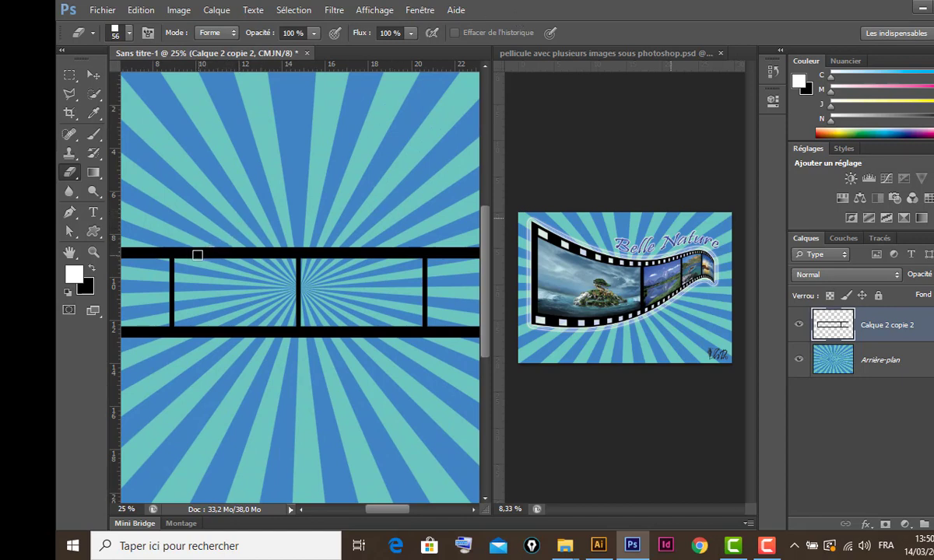
pyautogui.click(129, 33)
pyautogui.moveTo(112, 80); pyautogui.dragTo(101, 80)
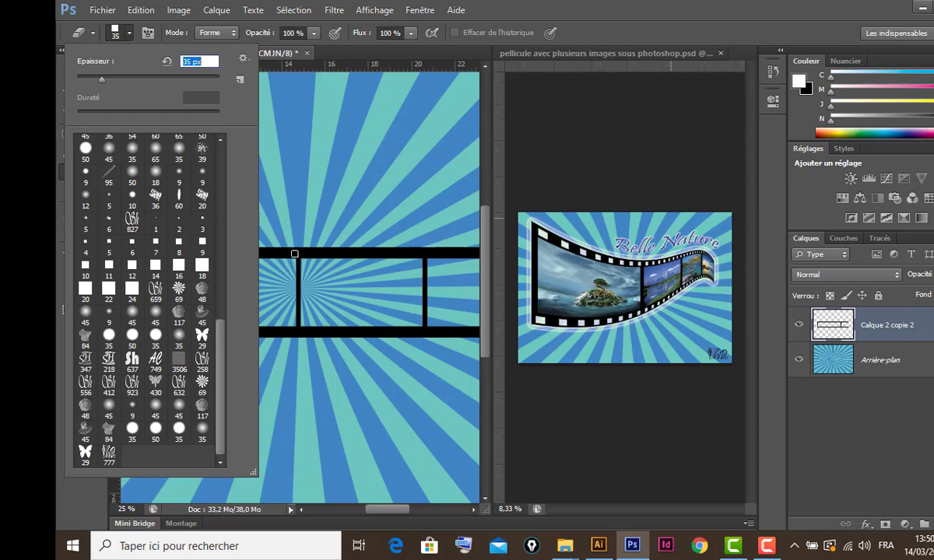
pyautogui.click(596, 14)
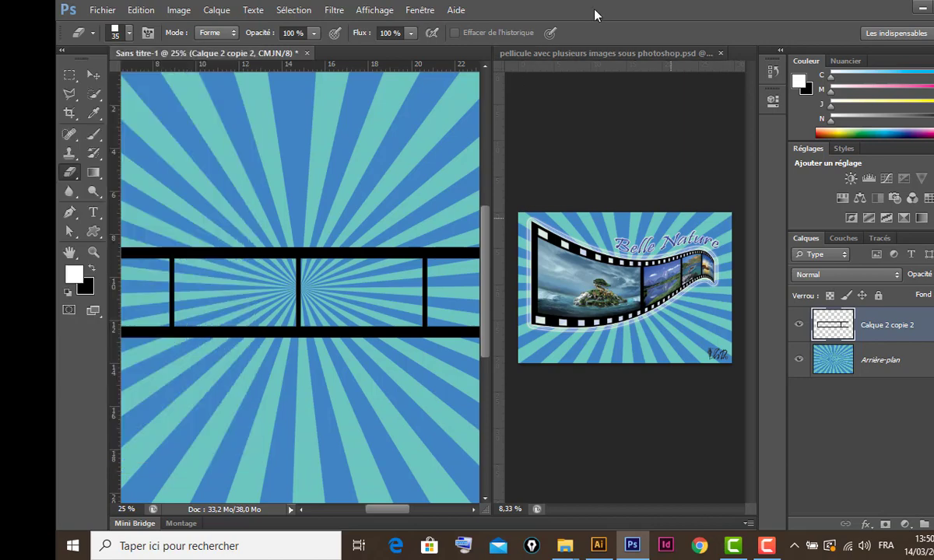
# - Set the square eraser tip's spacing (Pas) to 182% in the brush settings
pyautogui.hotkey('ctrl', '-')
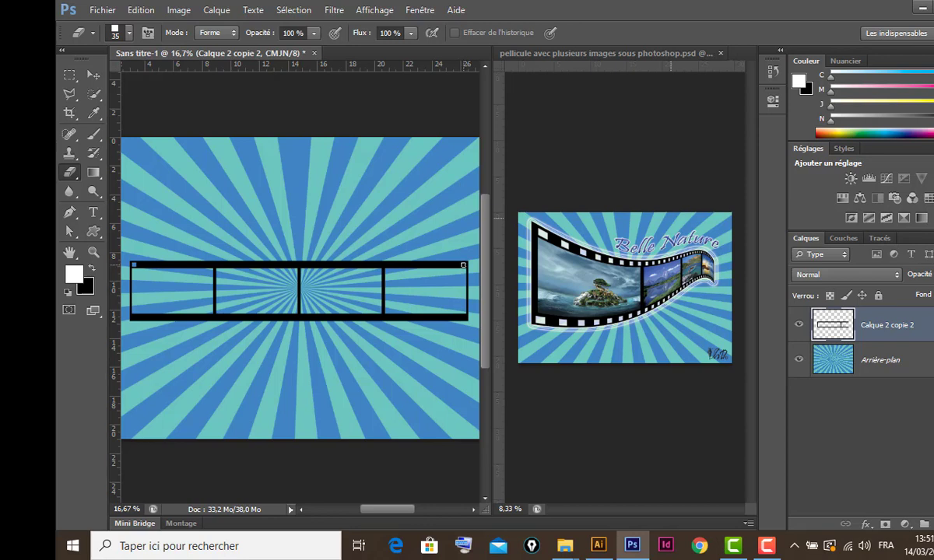
pyautogui.keyDown('shift'); pyautogui.click(464, 265); pyautogui.keyUp('shift')
pyautogui.click(418, 10)
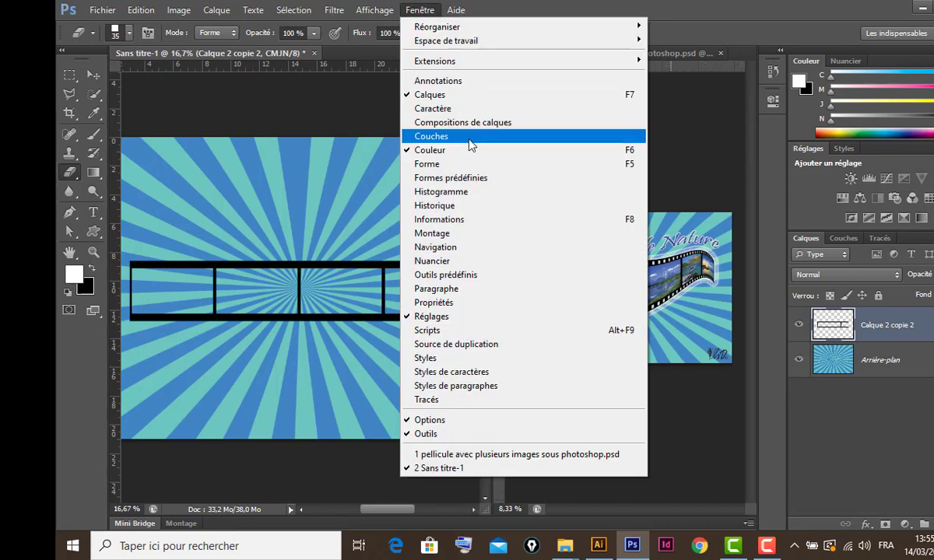
pyautogui.click(457, 166)
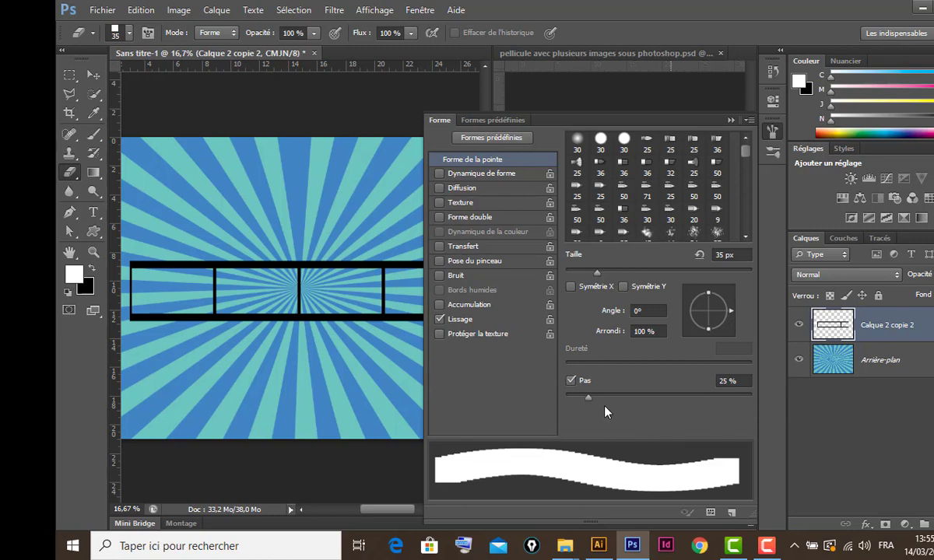
pyautogui.moveTo(589, 401); pyautogui.dragTo(698, 406)
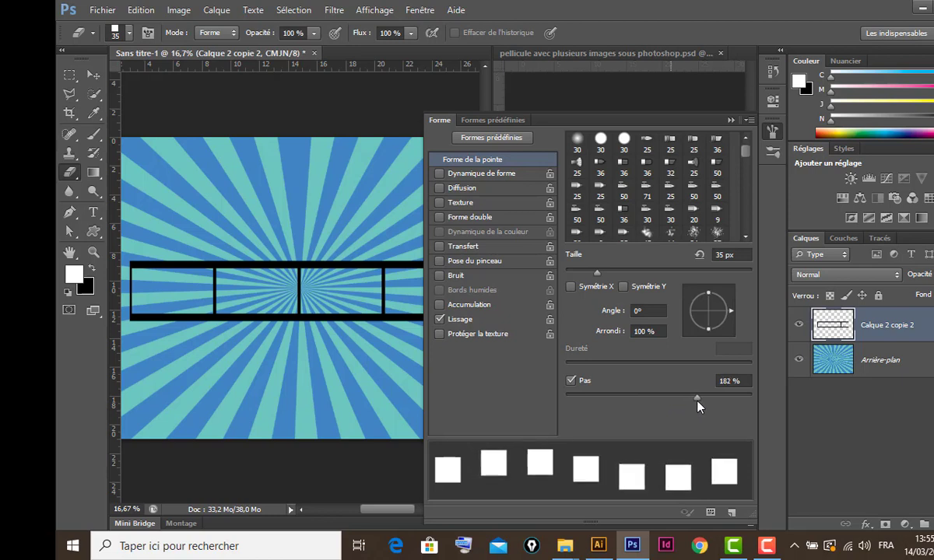
pyautogui.click(731, 121)
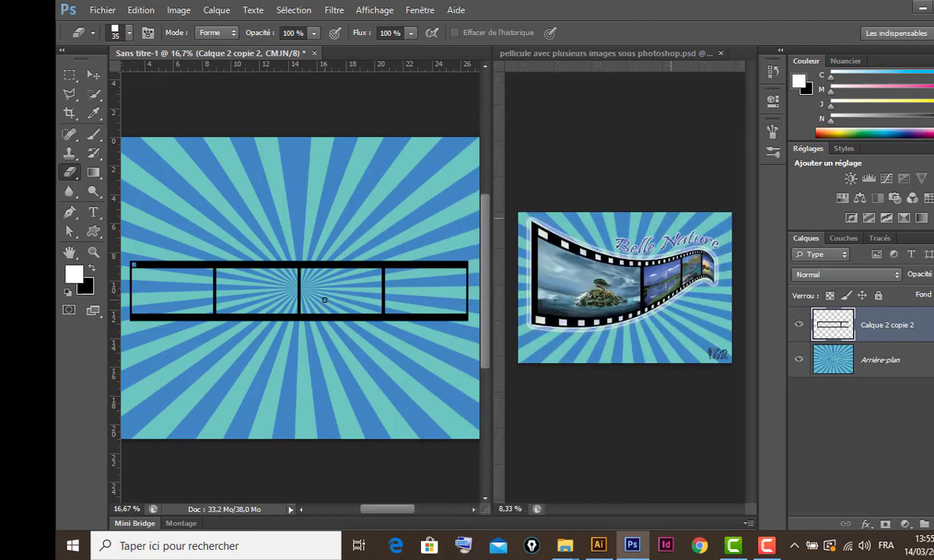
# - Erase straight rows of evenly spaced square perforations along the film strip's upper and lower black borders
pyautogui.keyDown('shift'); pyautogui.click(465, 265); pyautogui.keyUp('shift')
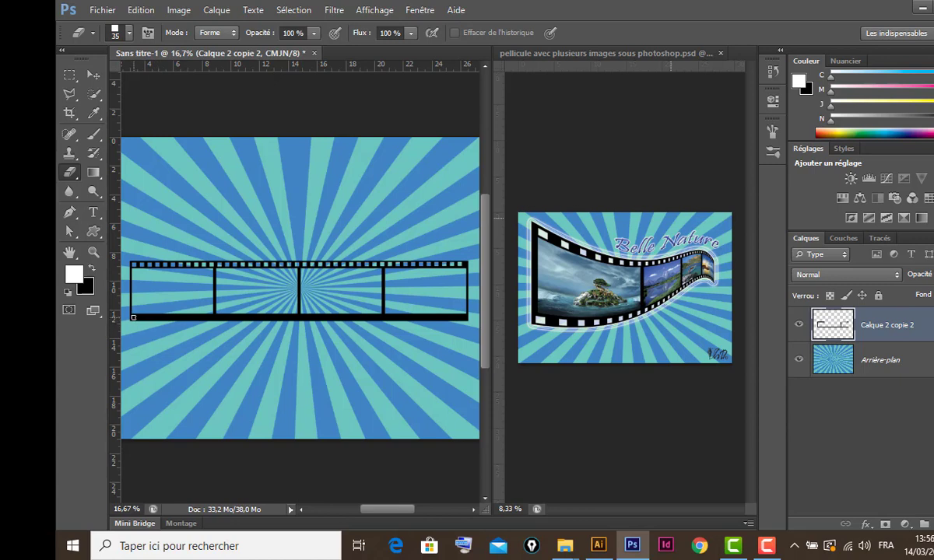
pyautogui.keyDown('shift'); pyautogui.click(463, 318); pyautogui.keyUp('shift')
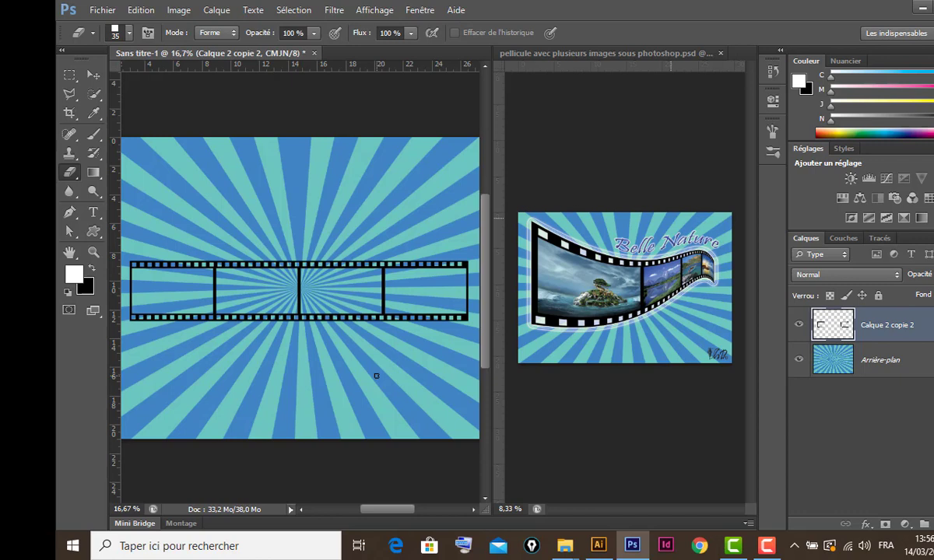
pyautogui.click(93, 75)
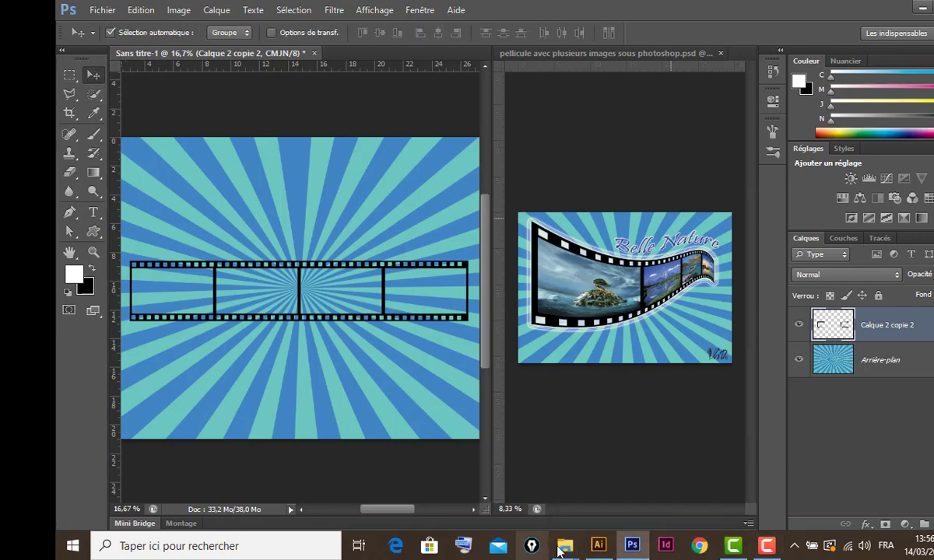
# - Place "image 1" from the "pellicule avec plusieurs images sous photoshop" folder into the Sans titre-1 document
pyautogui.moveTo(560, 548)
pyautogui.click(544, 495)
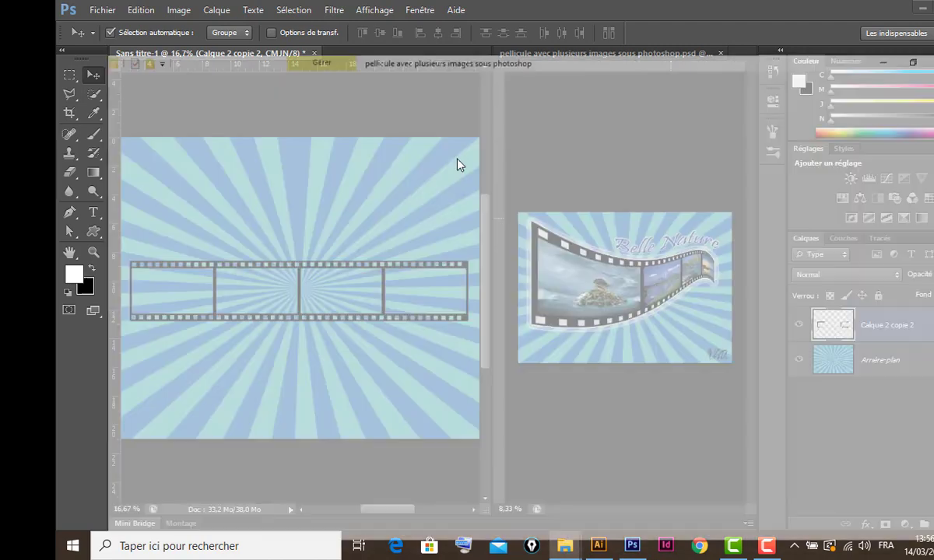
pyautogui.click(210, 114)
pyautogui.doubleClick(218, 117)
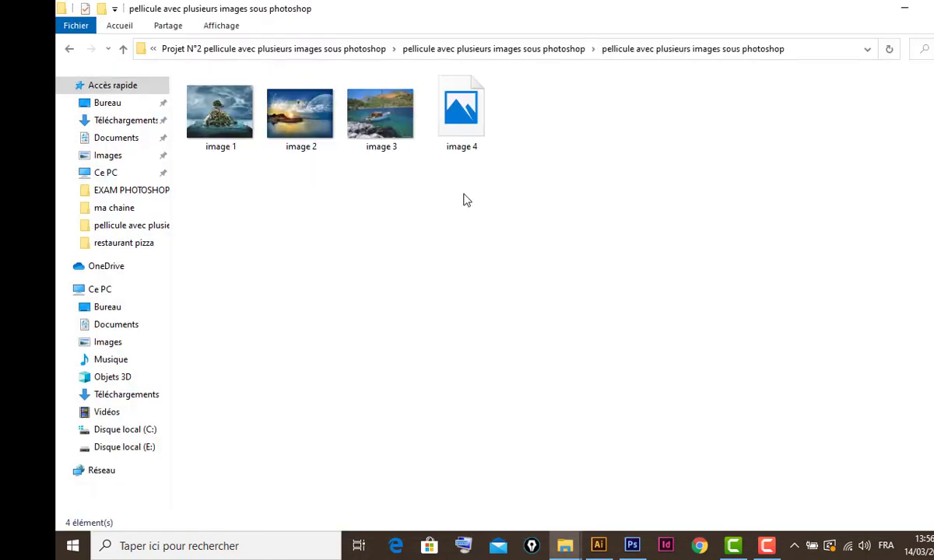
pyautogui.doubleClick(869, 10)
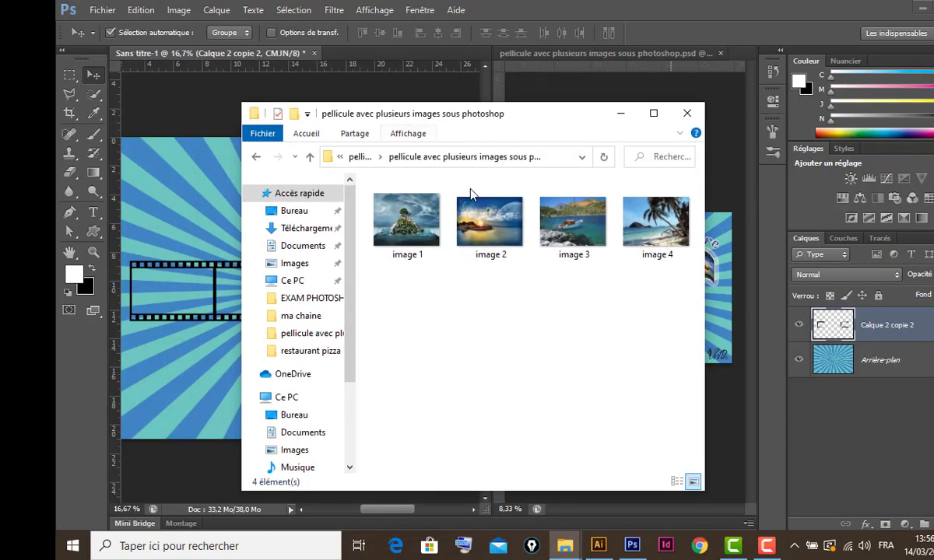
pyautogui.moveTo(488, 102); pyautogui.dragTo(655, 146)
pyautogui.moveTo(510, 245); pyautogui.dragTo(194, 255)
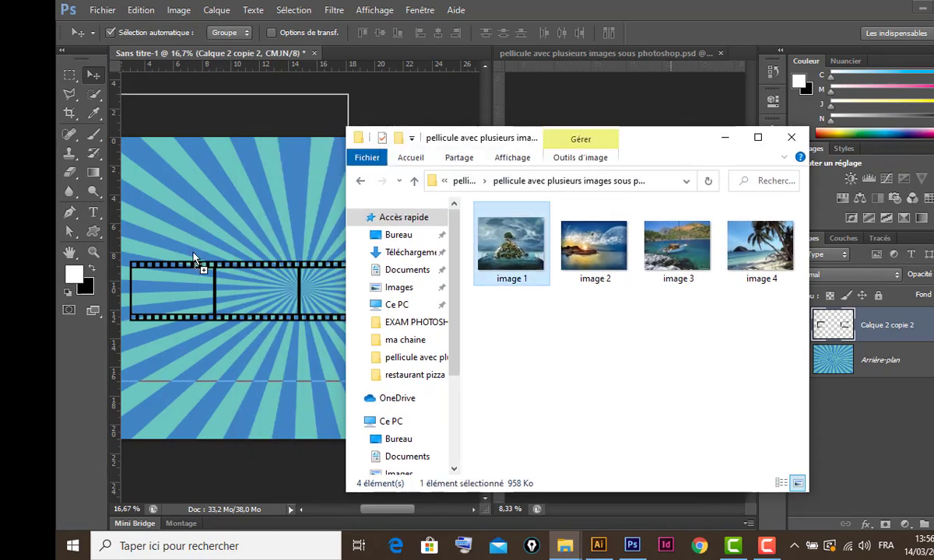
pyautogui.moveTo(184, 288); pyautogui.dragTo(186, 280)
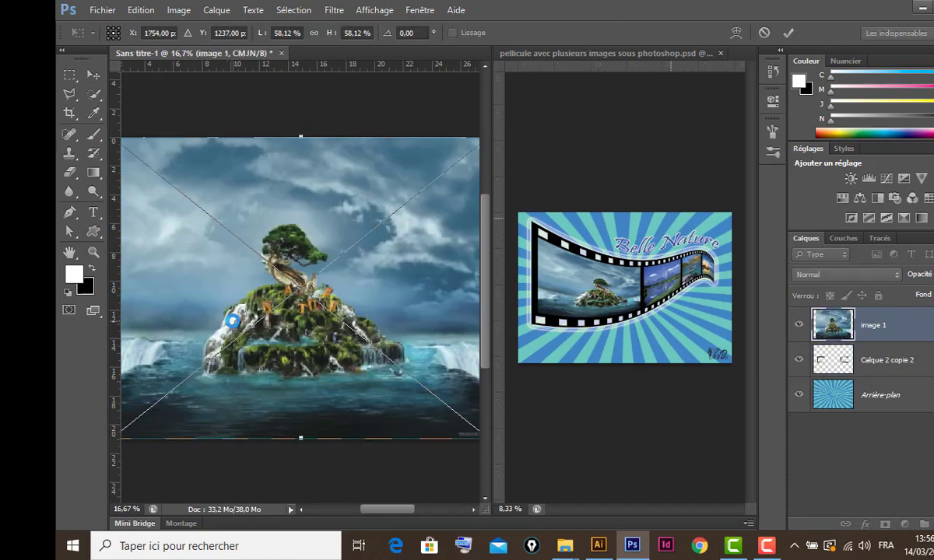
# - Scale the placed island image proportionally to about 13.22% over the strip's first frame and apply the transformation
pyautogui.hotkey('ctrl', '-')
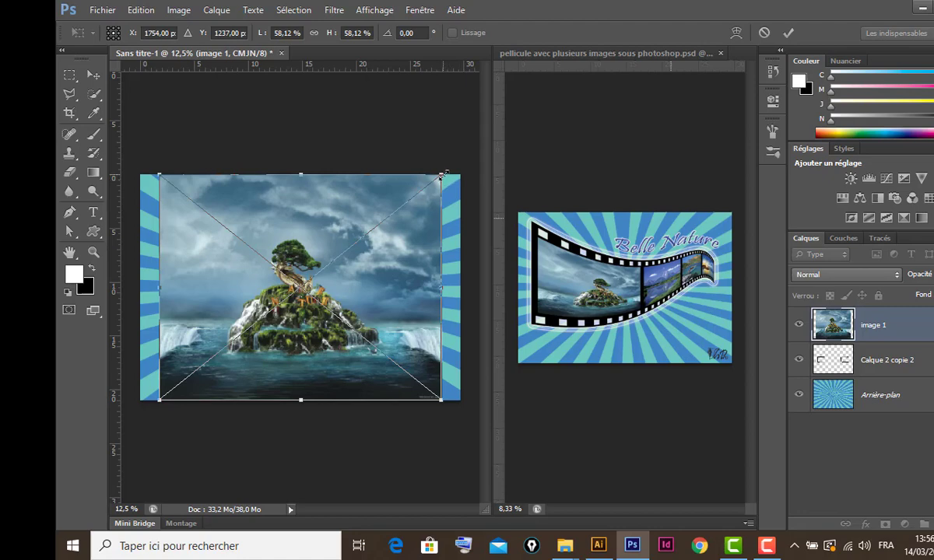
pyautogui.moveTo(442, 174); pyautogui.dragTo(214, 294)
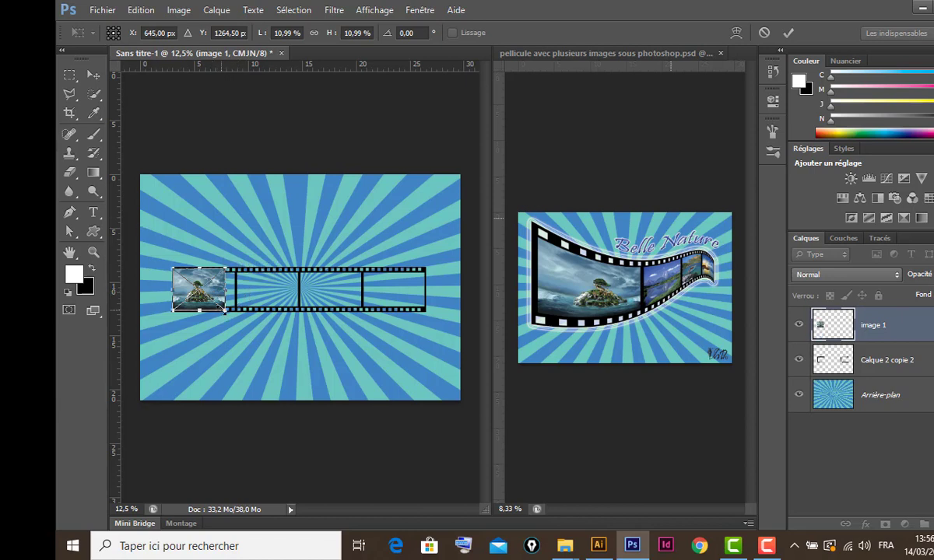
pyautogui.moveTo(225, 311); pyautogui.dragTo(234, 320)
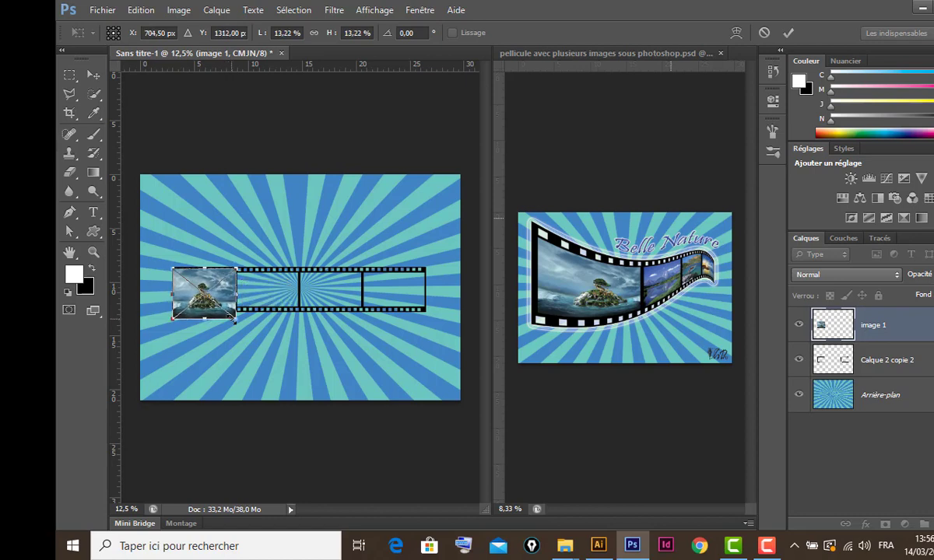
pyautogui.press('Return')
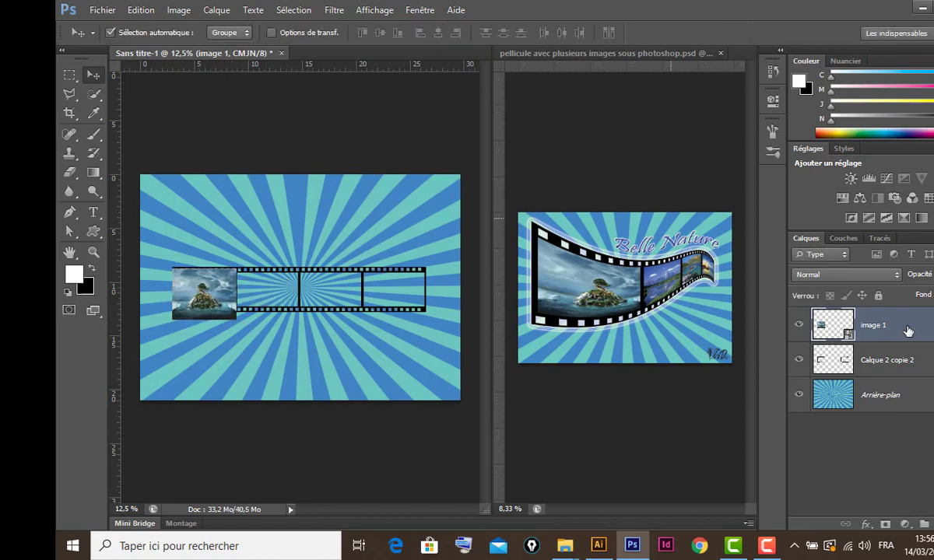
# - Move the "image 1" layer beneath the film strip layer and shift the image slightly up within the first frame
pyautogui.moveTo(907, 330); pyautogui.dragTo(909, 372)
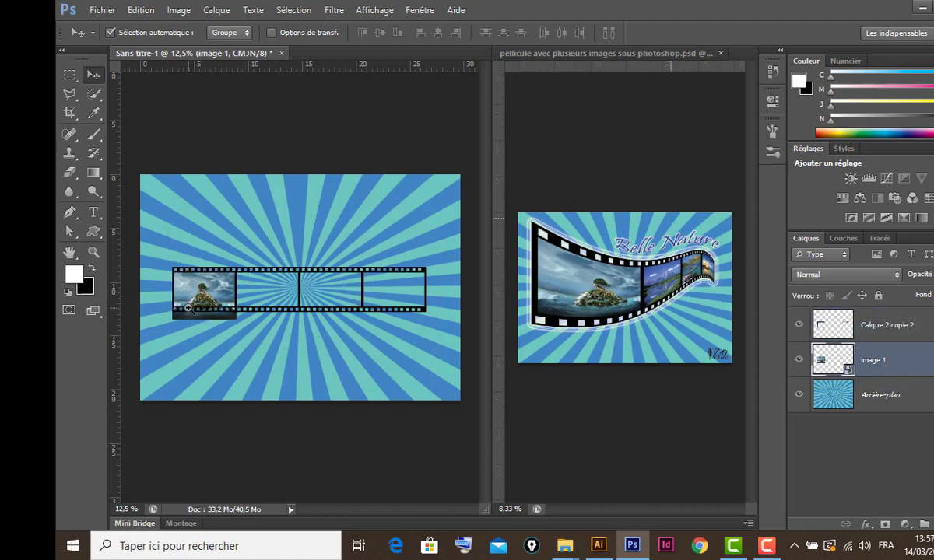
pyautogui.scroll(2, 189, 308)
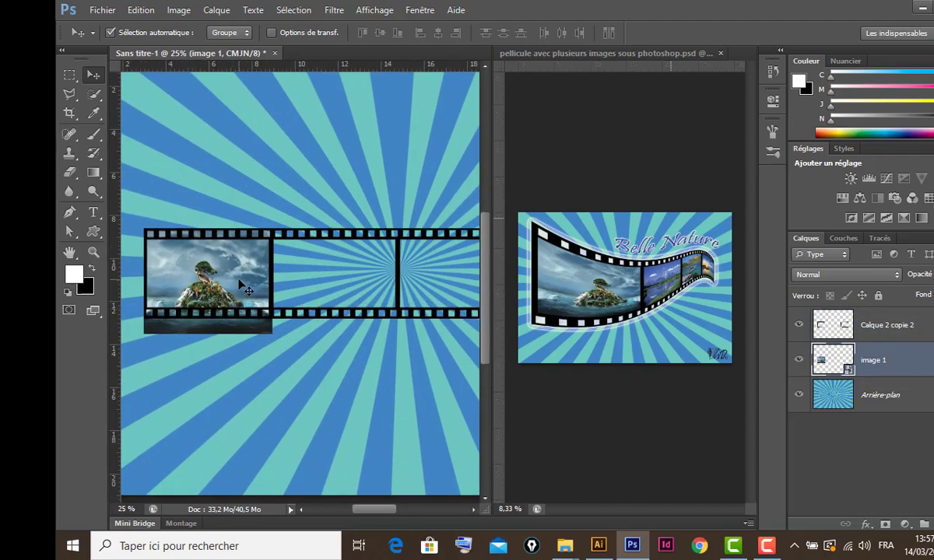
pyautogui.moveTo(241, 287); pyautogui.dragTo(240, 276)
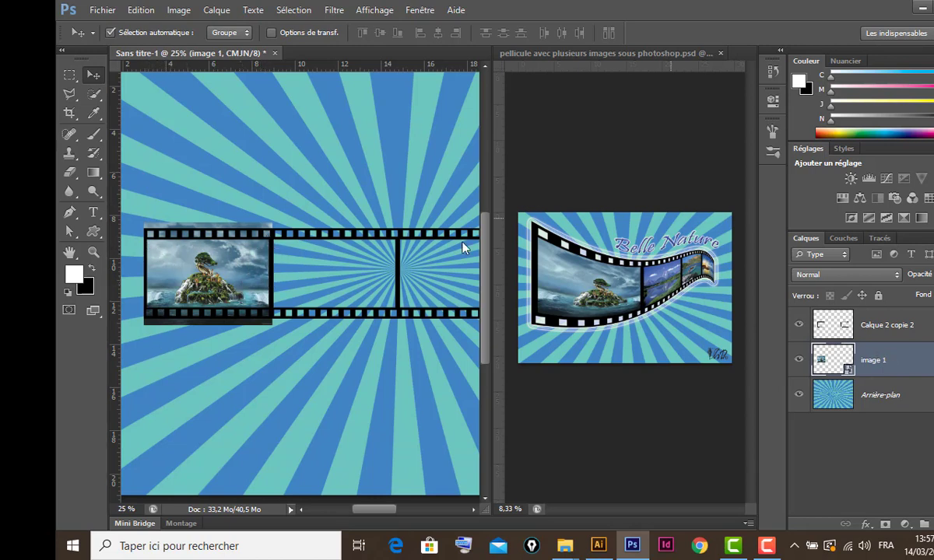
# - Select the first frame's opening with a rectangular marquee and rasterize the "image 1" layer
pyautogui.click(70, 78)
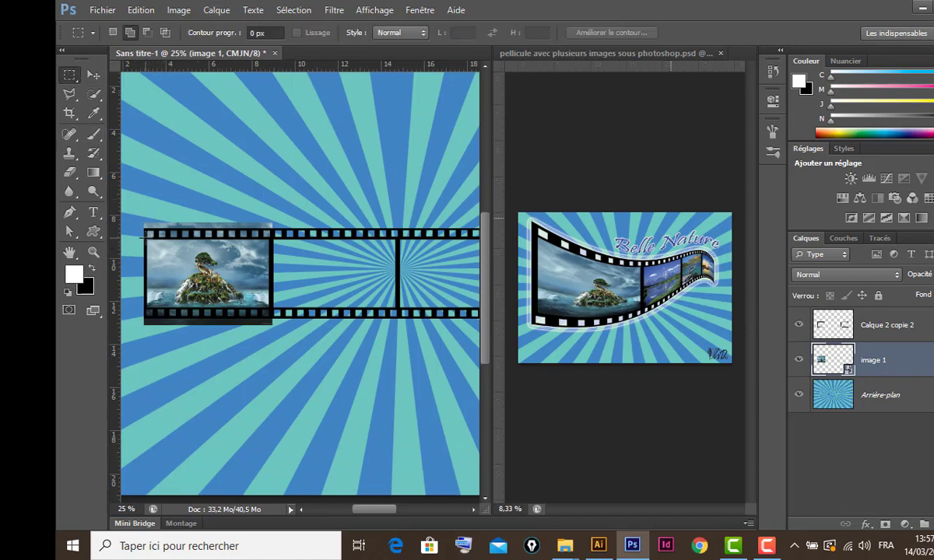
pyautogui.moveTo(144, 237); pyautogui.dragTo(269, 314)
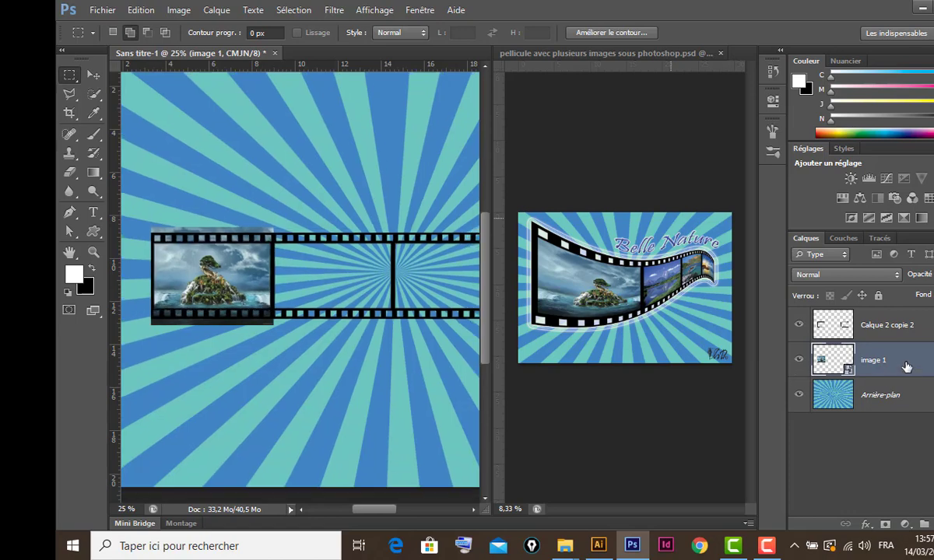
pyautogui.hotkey('ctrl', '-')
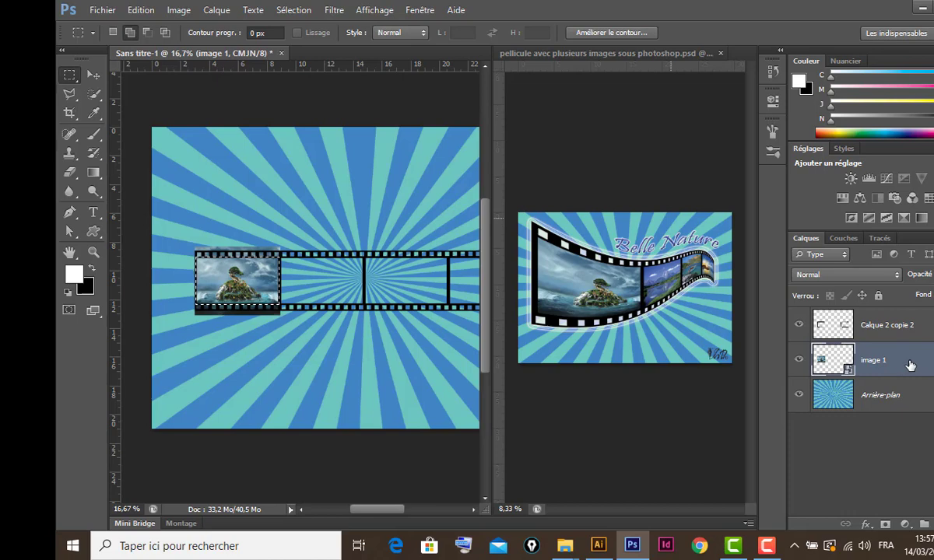
pyautogui.rightClick(903, 363)
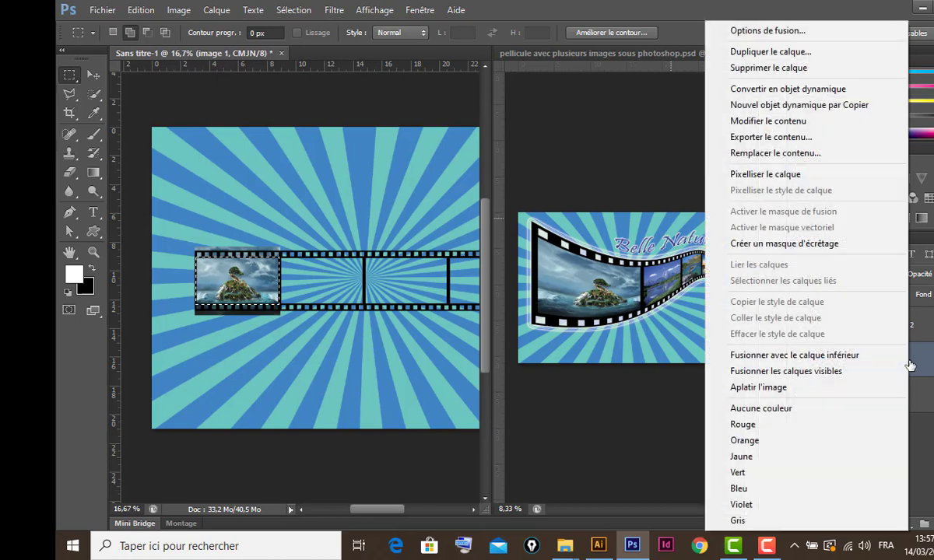
pyautogui.click(805, 179)
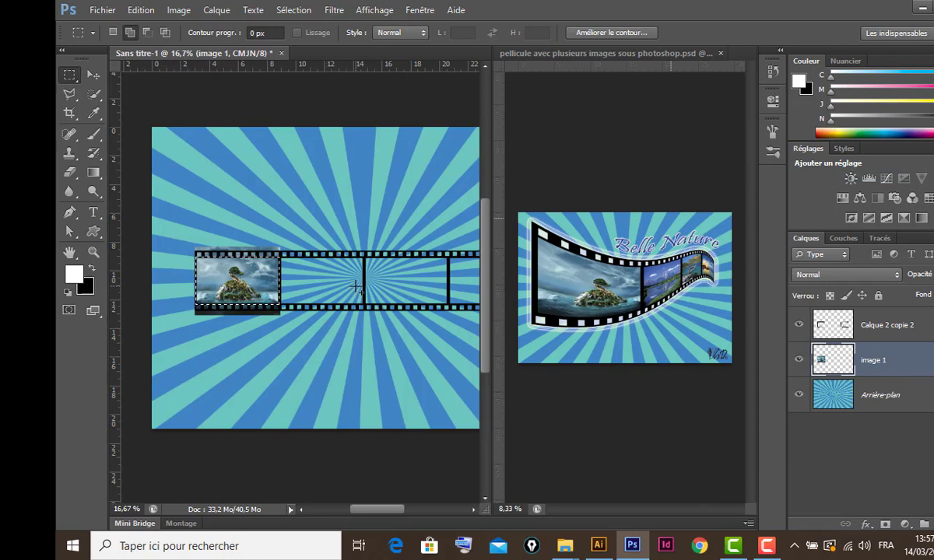
pyautogui.hotkey('ctrl', '-')
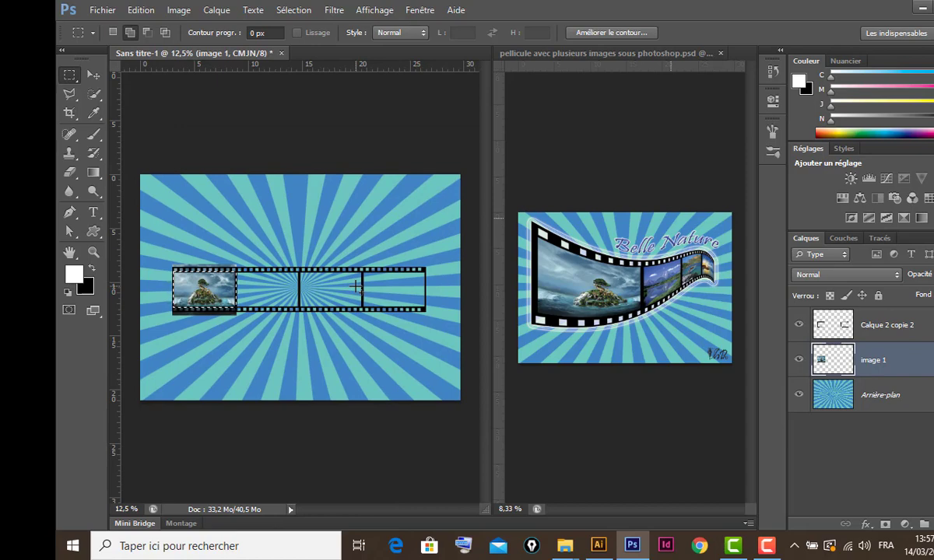
# - Invert the selection, delete the parts of "image 1" outside the first frame, and deselect
pyautogui.click(293, 10)
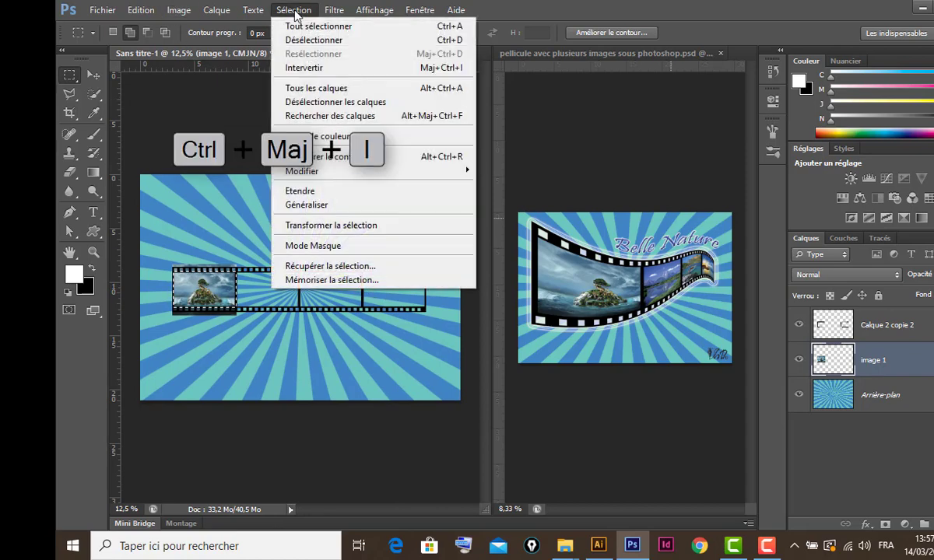
pyautogui.click(456, 70)
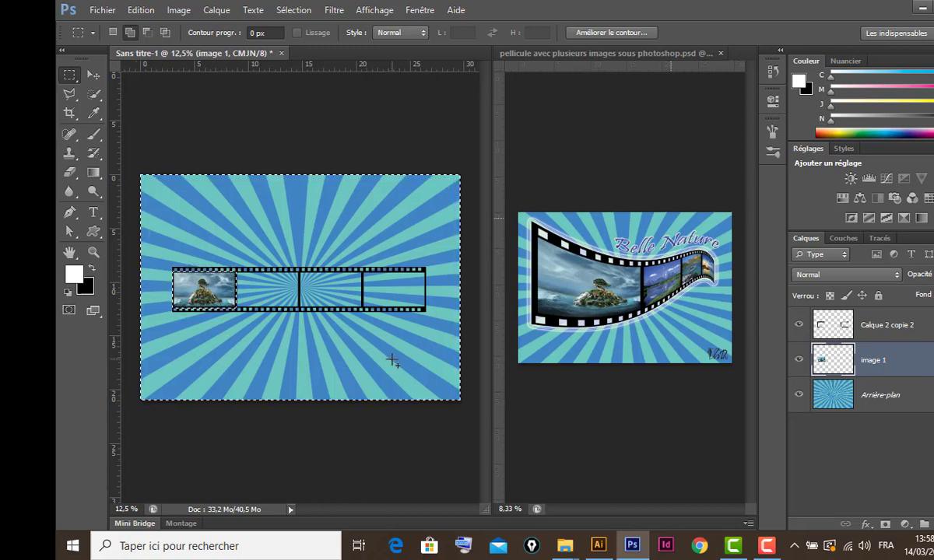
pyautogui.hotkey('ctrl', 'd')
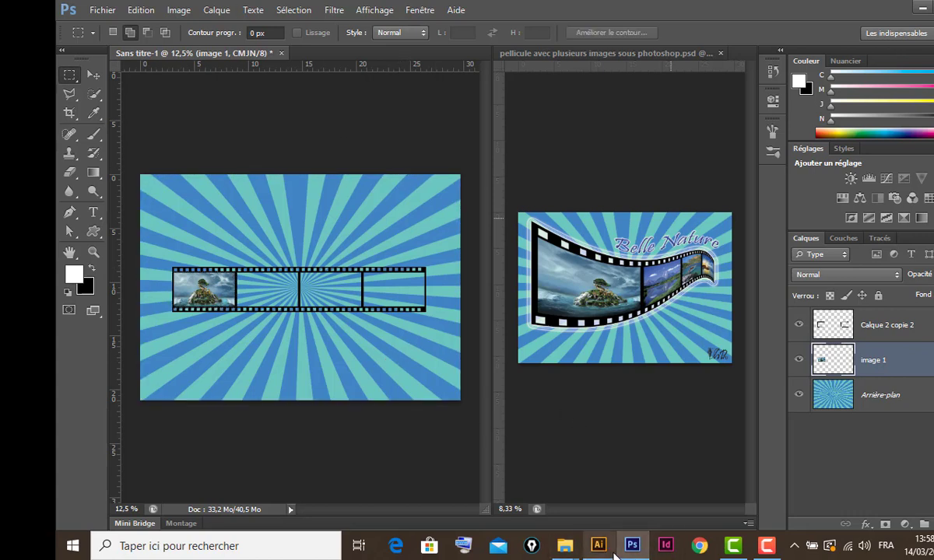
# - Place "image 2" from the image folder into Sans titre-1 and scale it proportionally about its centre to about 12.3%
pyautogui.moveTo(565, 551)
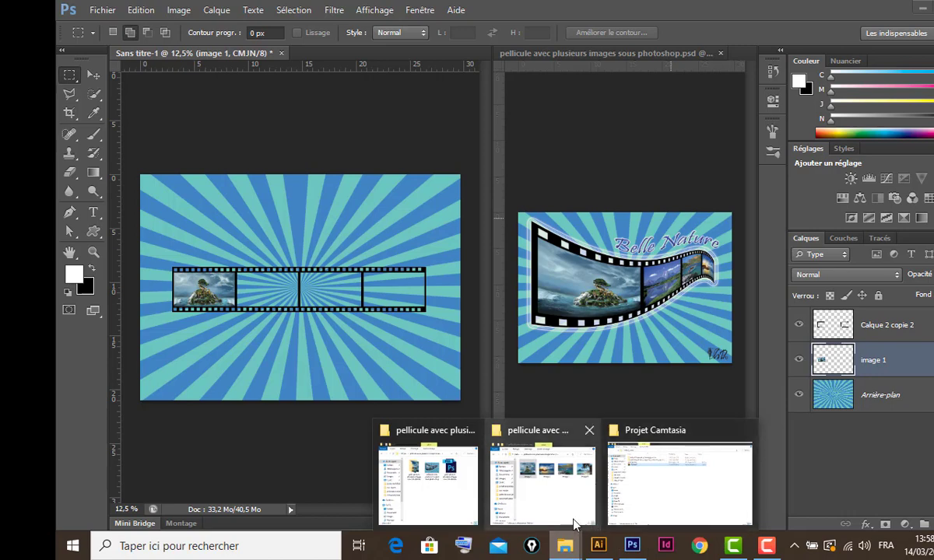
pyautogui.click(558, 468)
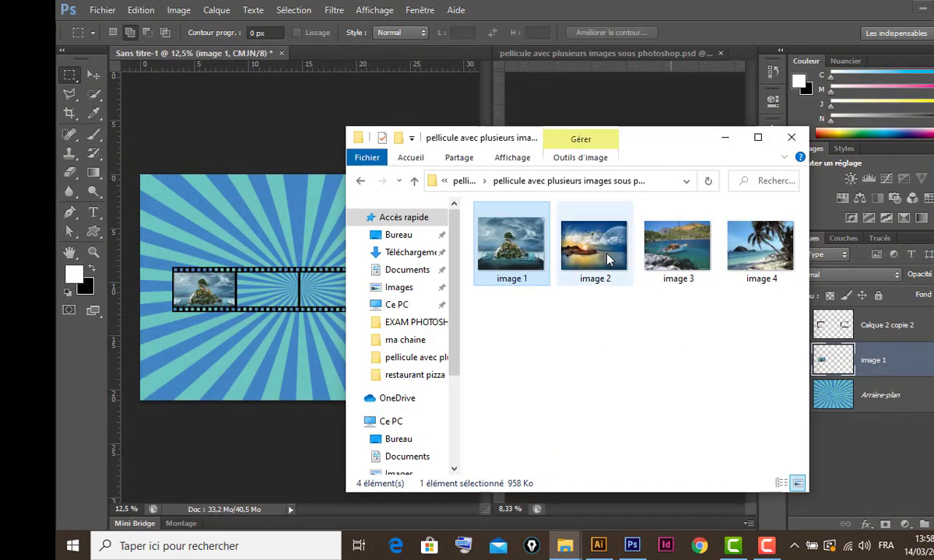
pyautogui.moveTo(591, 241); pyautogui.dragTo(264, 248)
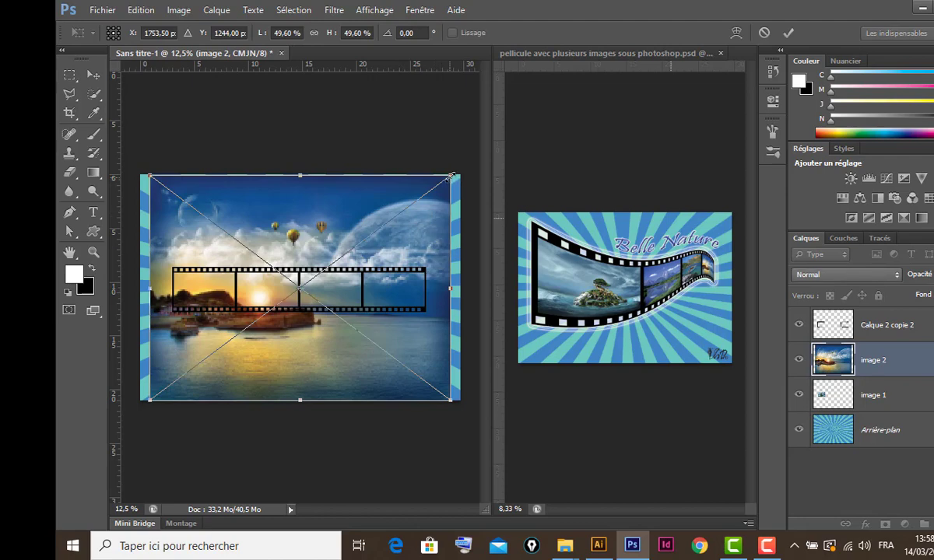
pyautogui.moveTo(451, 178); pyautogui.dragTo(339, 257)
pyautogui.press('Return')
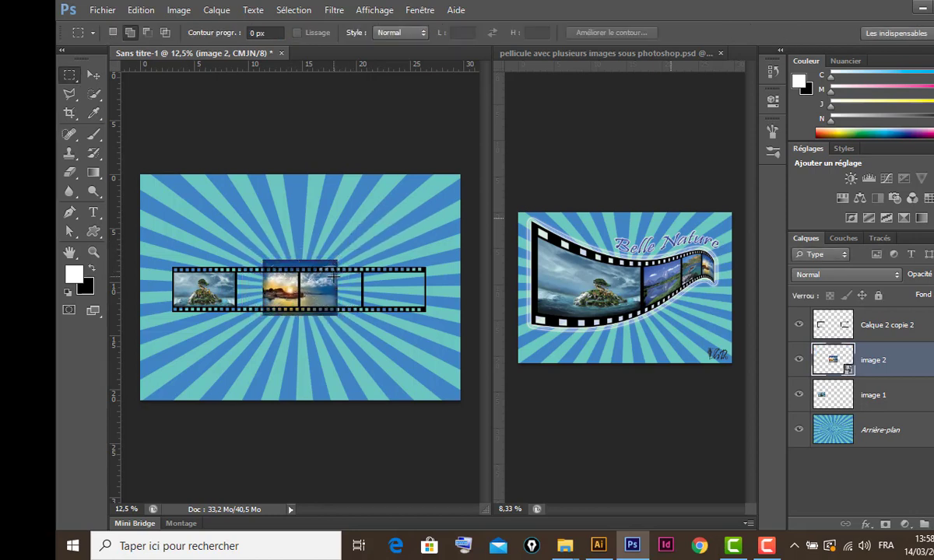
# - Move "image 2" over the strip's second frame and scale it to about 10.57%, shifting it down to cover the frame
pyautogui.click(92, 75)
pyautogui.moveTo(327, 292); pyautogui.dragTo(301, 299)
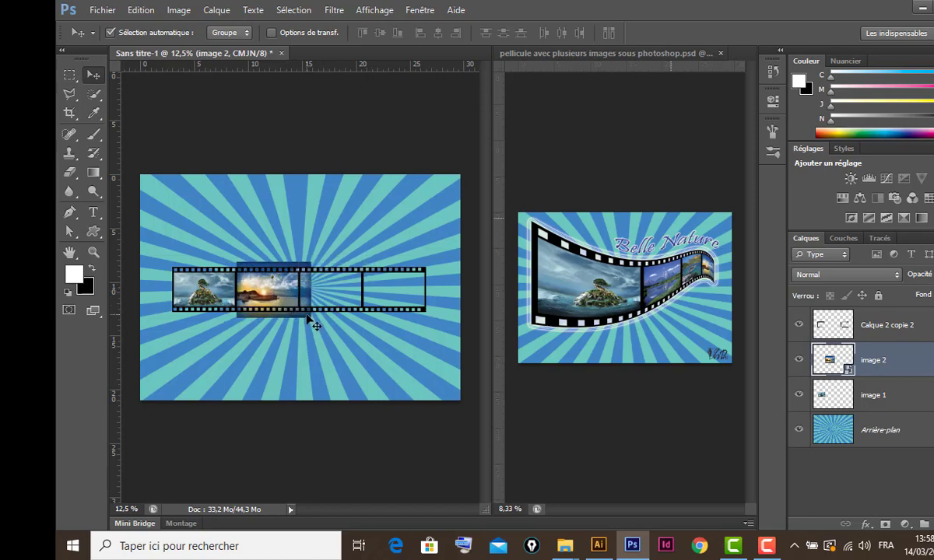
pyautogui.scroll(2, 313, 322)
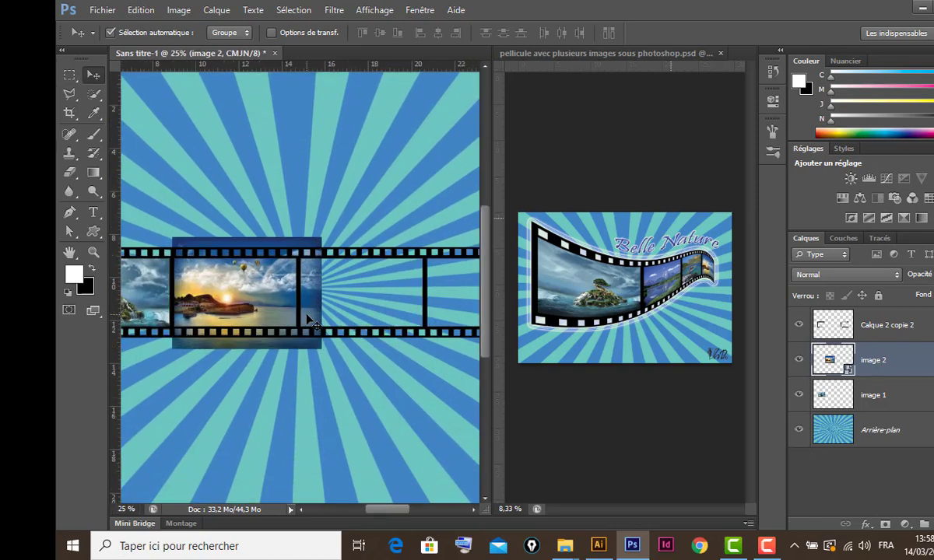
pyautogui.hotkey('ctrl', 't')
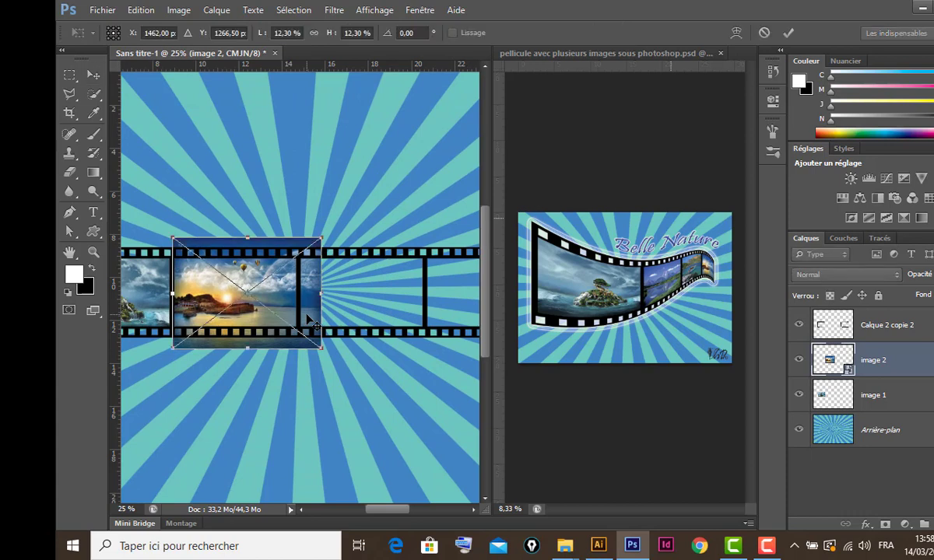
pyautogui.moveTo(321, 349); pyautogui.dragTo(300, 340)
pyautogui.hotkey('shift', 'Down')
pyautogui.hotkey('shift', 'Down')
pyautogui.hotkey('shift', 'Down')
pyautogui.hotkey('shift', 'Down')
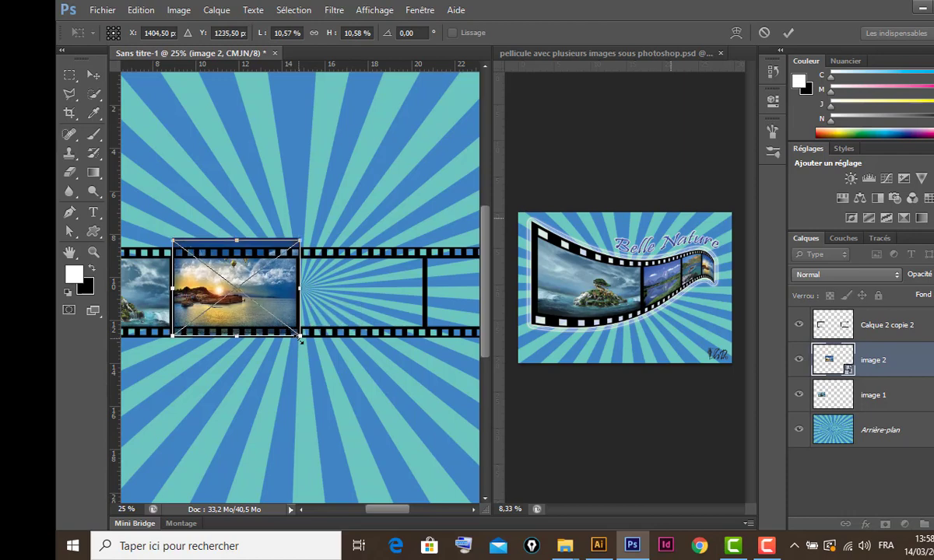
pyautogui.press('Return')
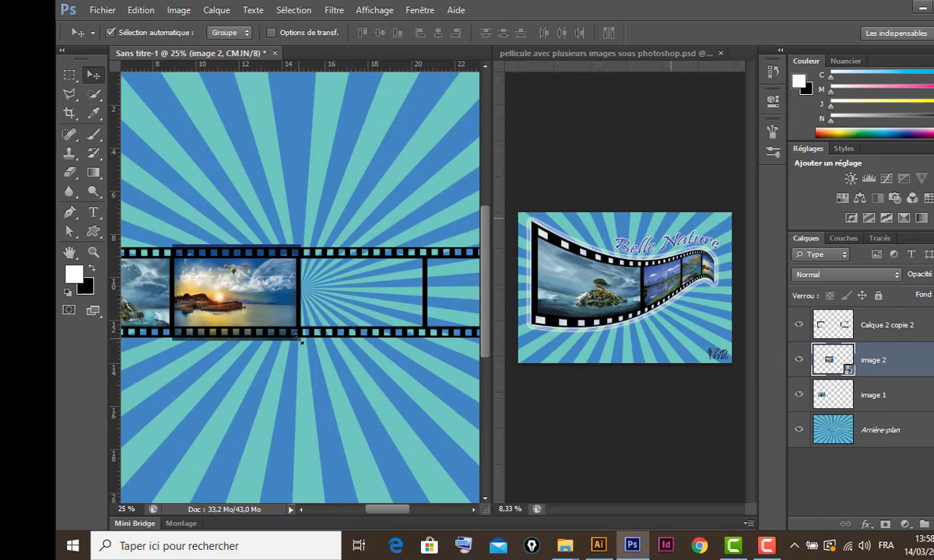
pyautogui.hotkey('ctrl', 't')
# - Select the second frame's opening, invert the selection, and try to delete the excess of "image 2"
pyautogui.scroll(-1, 427, 339)
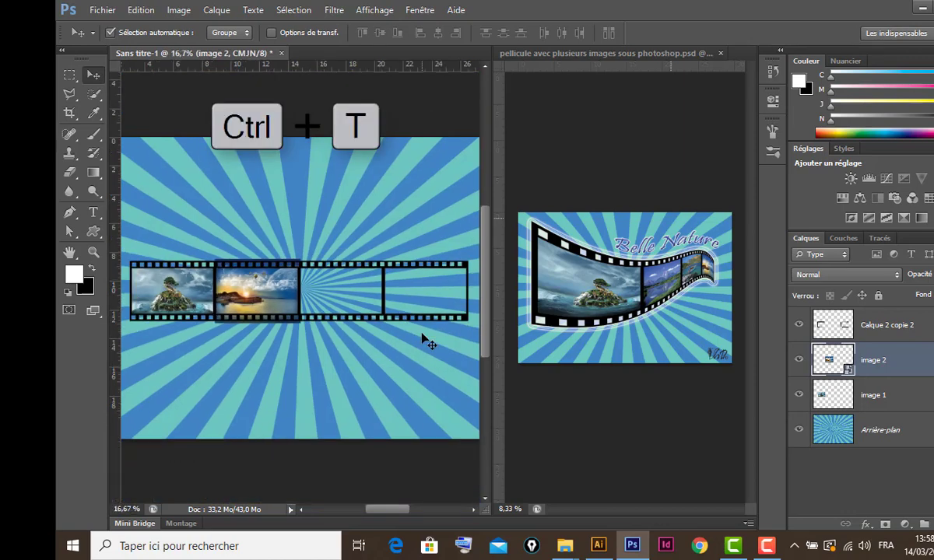
pyautogui.scroll(-1, 427, 340)
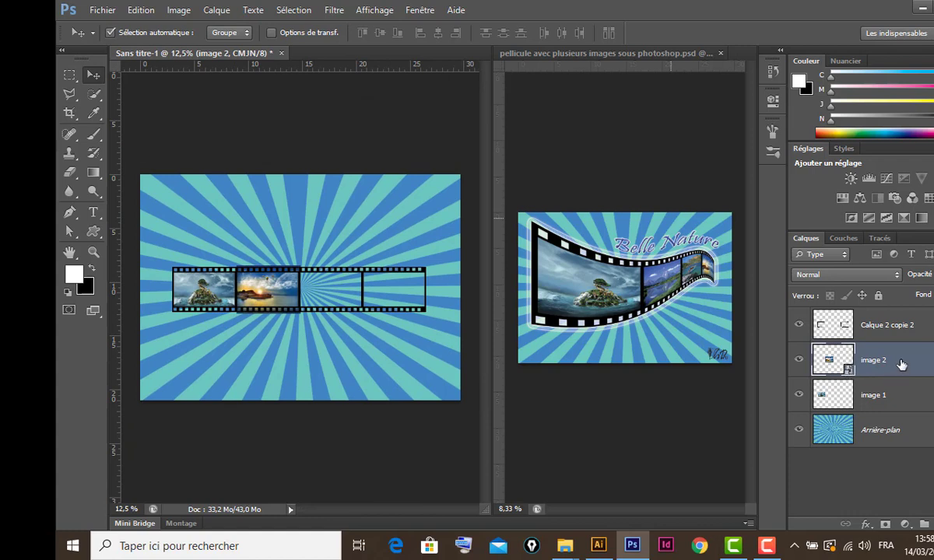
pyautogui.click(70, 74)
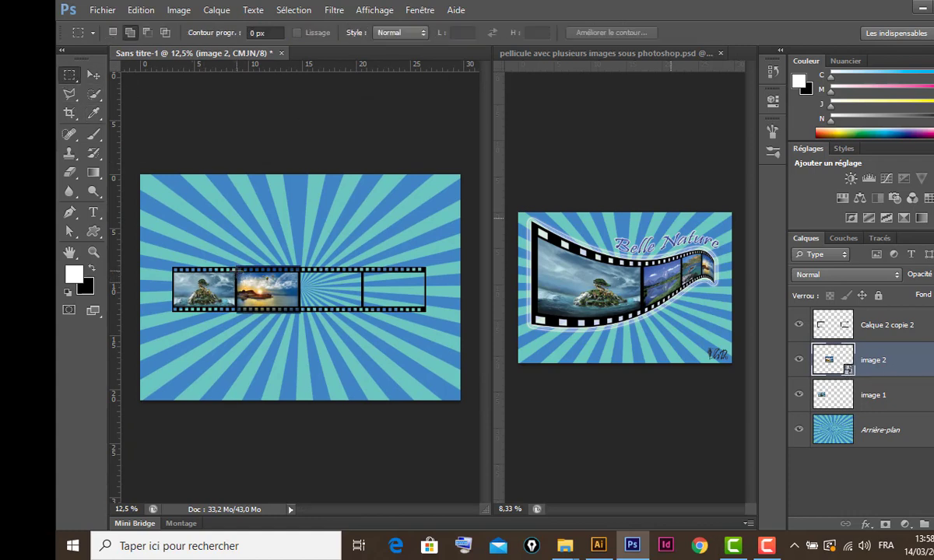
pyautogui.moveTo(236, 268); pyautogui.dragTo(301, 304)
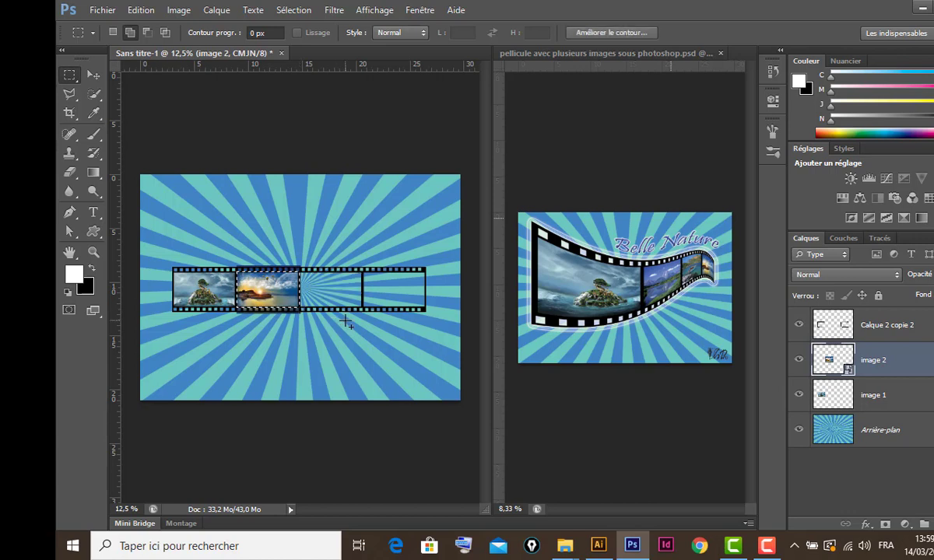
pyautogui.hotkey('ctrl', 'shift', 'i')
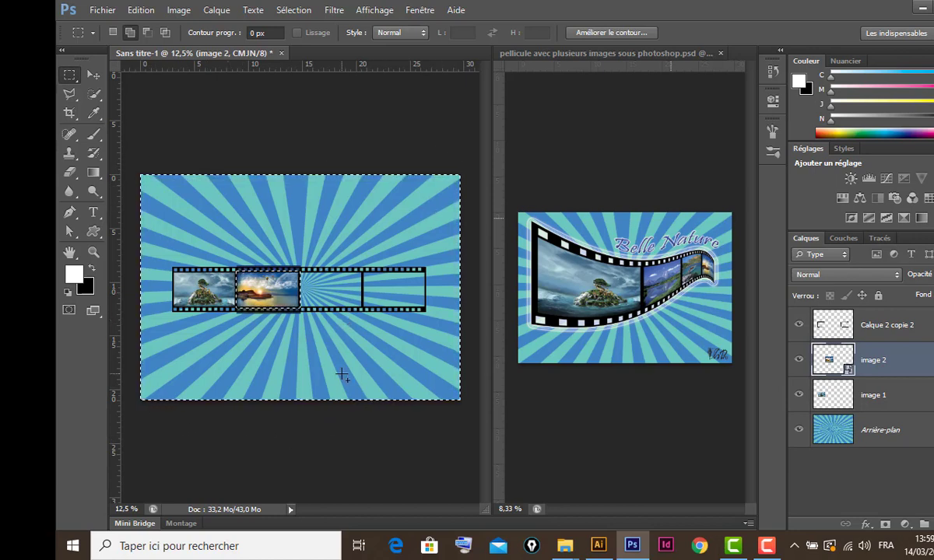
pyautogui.press('Delete')
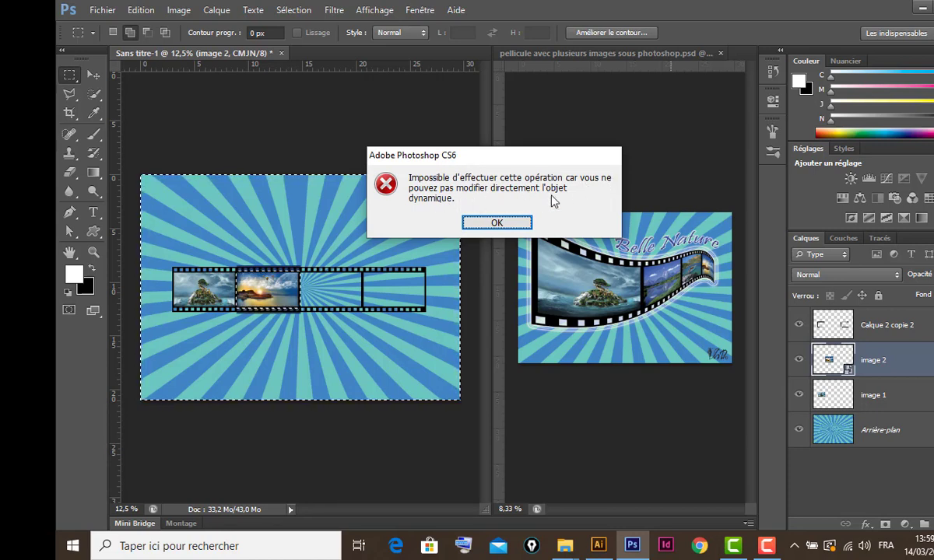
pyautogui.click(497, 223)
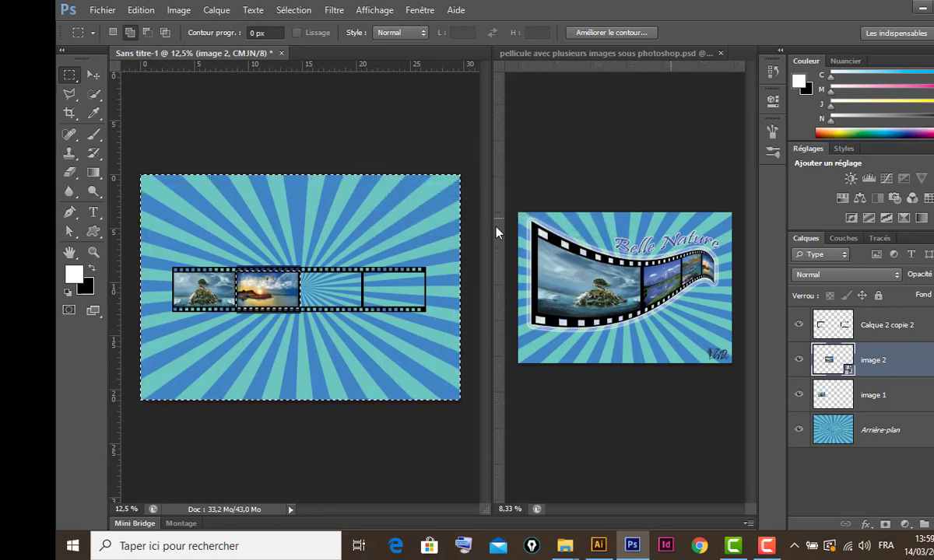
# - Rasterize the "image 2" layer, delete its parts outside the second frame, and clear the selection
pyautogui.rightClick(915, 365)
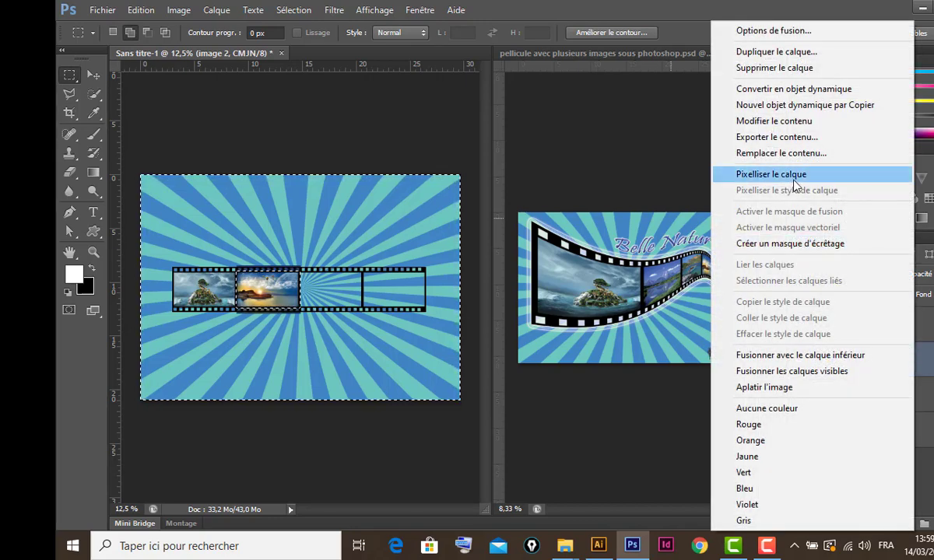
pyautogui.click(795, 179)
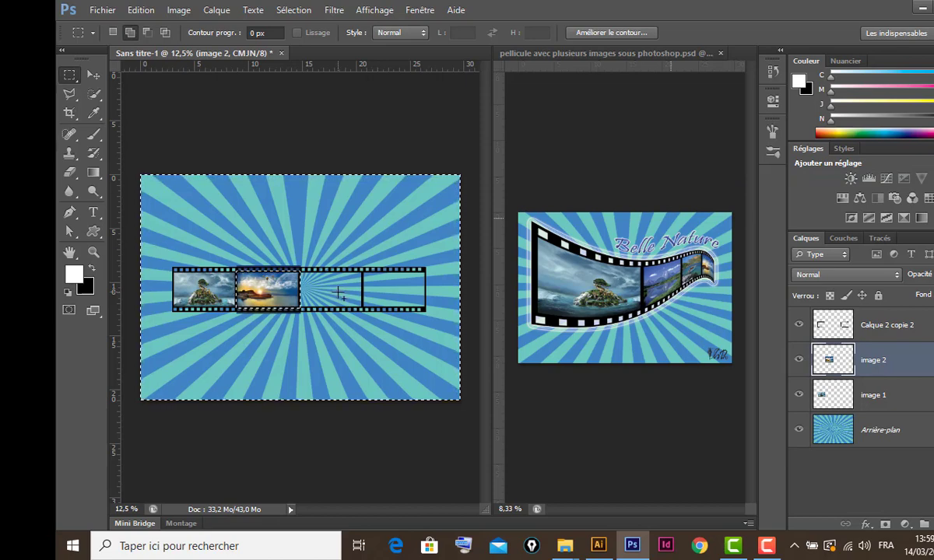
pyautogui.hotkey('ctrl', '+')
pyautogui.hotkey('ctrl', '+')
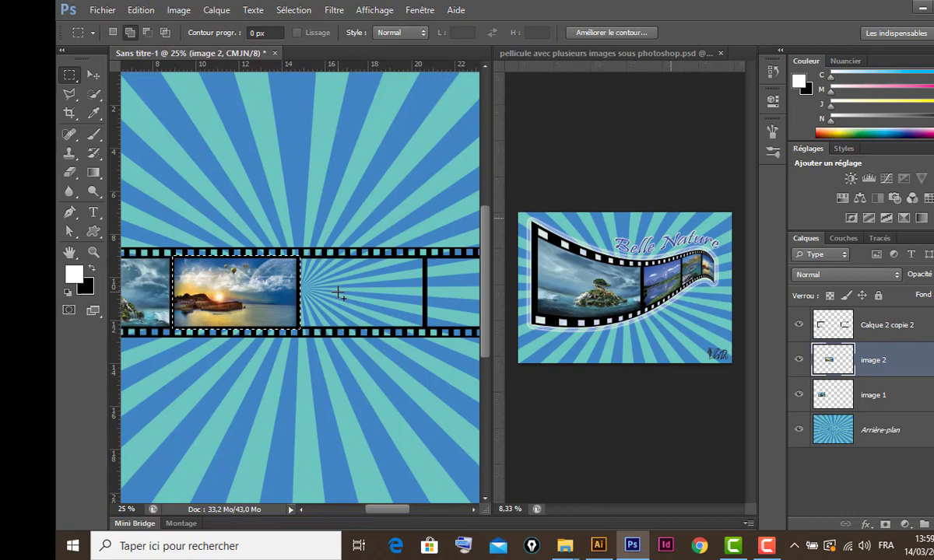
pyautogui.click(90, 75)
pyautogui.hotkey('ctrl', '-')
pyautogui.hotkey('ctrl', '-')
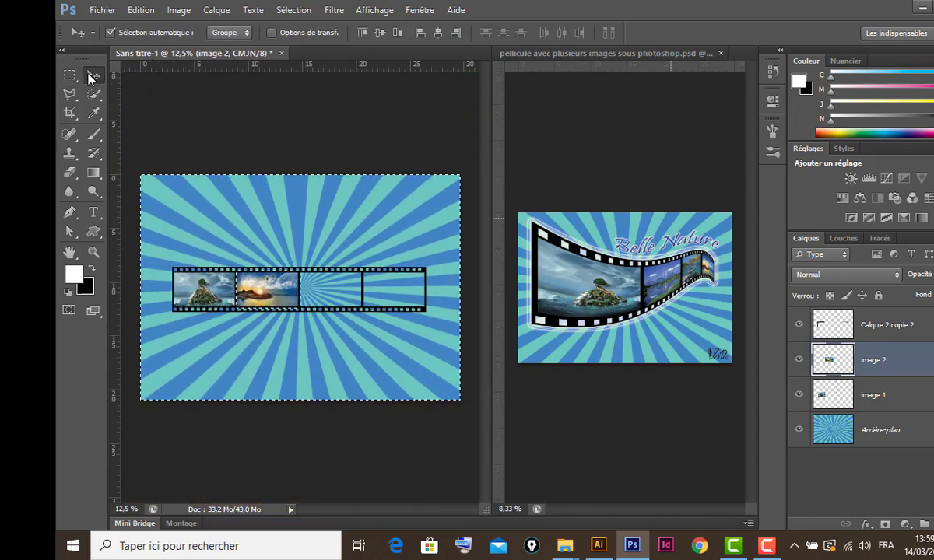
pyautogui.hotkey('ctrl', 'd')
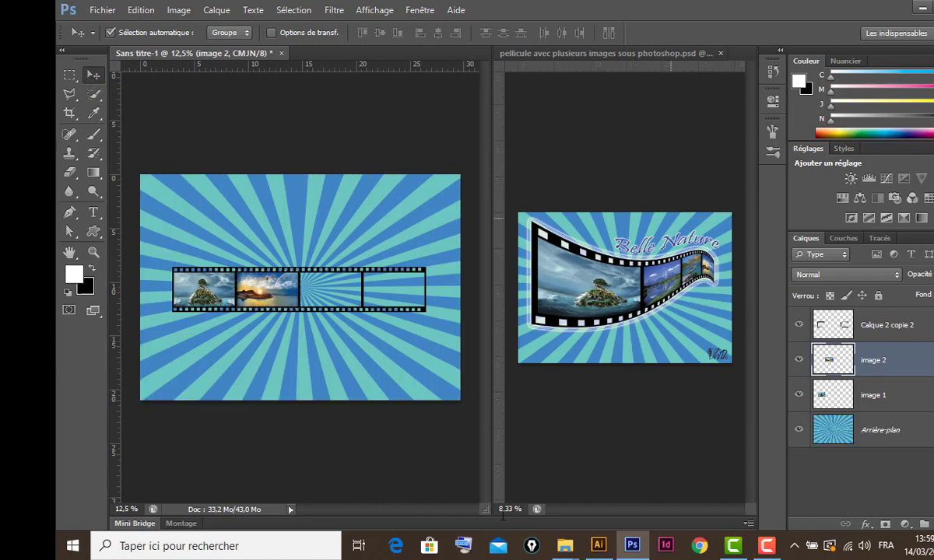
# - Place "image 3" from the image folder into Sans titre-1 and scale it proportionally about its centre to about 20%
pyautogui.moveTo(563, 549)
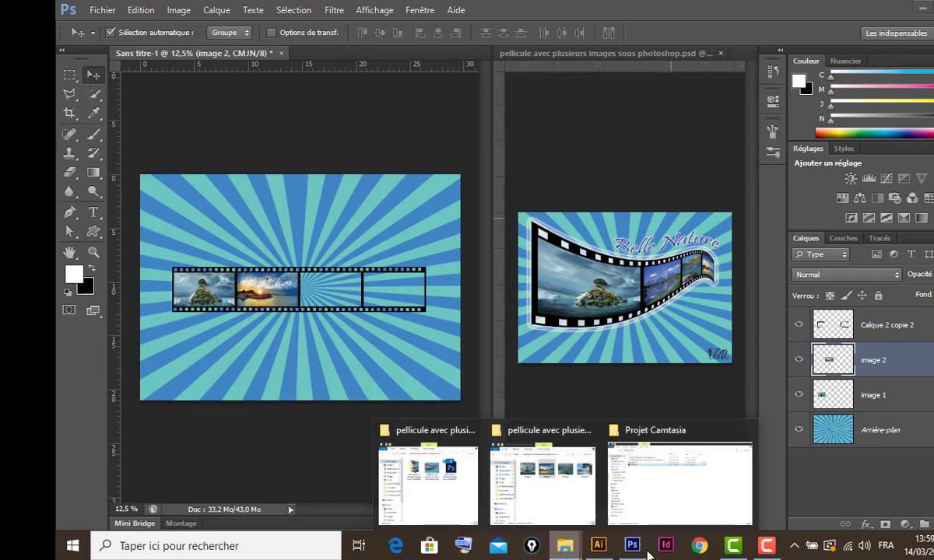
pyautogui.click(569, 501)
pyautogui.moveTo(676, 248); pyautogui.dragTo(252, 254)
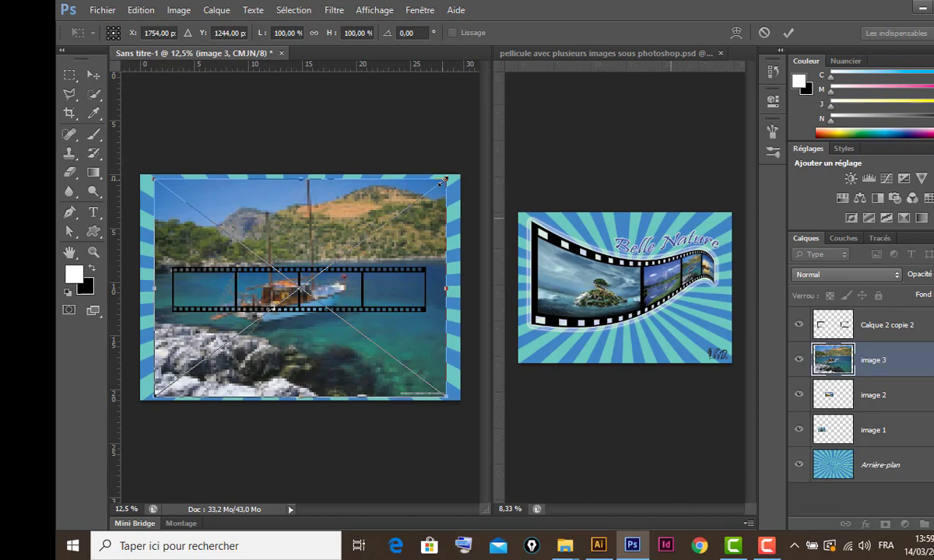
pyautogui.moveTo(443, 181); pyautogui.dragTo(329, 270)
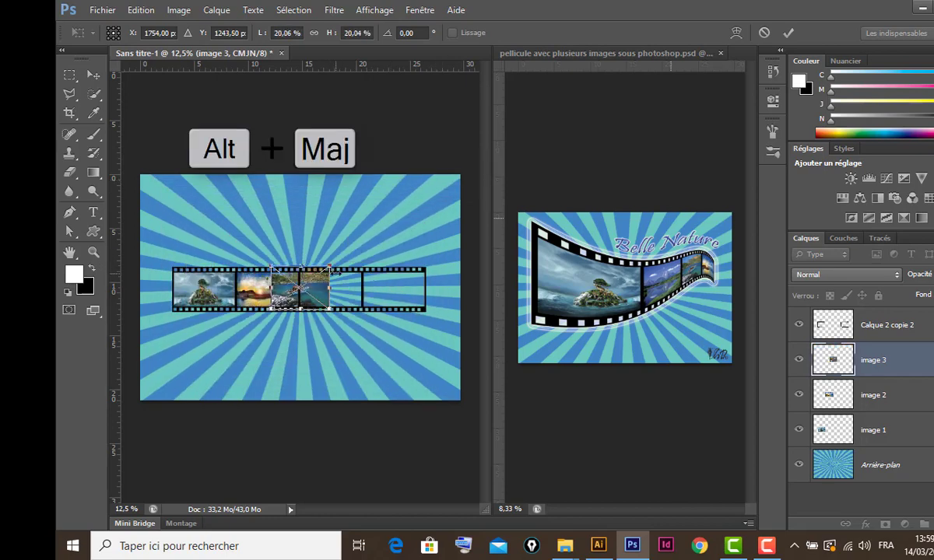
pyautogui.press('Return')
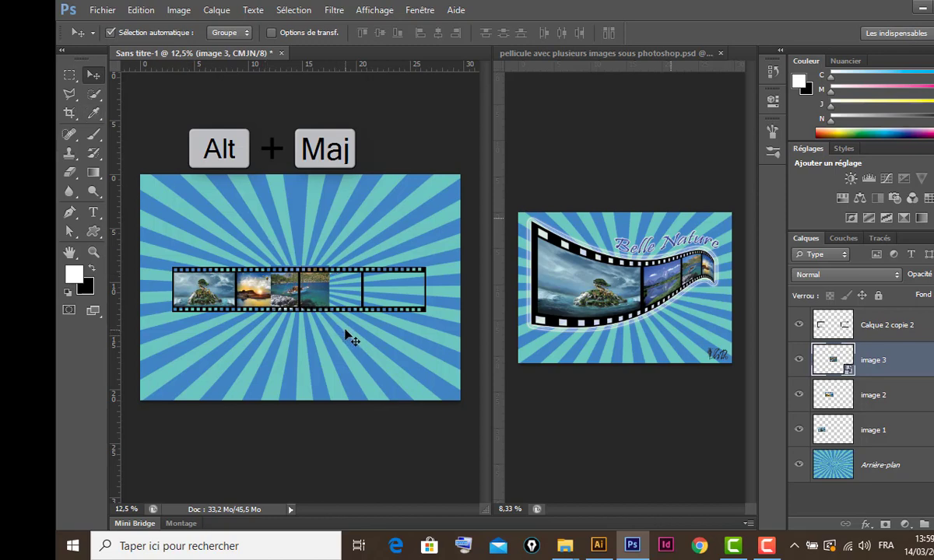
pyautogui.hotkey('ctrl', '+')
pyautogui.hotkey('ctrl', '+')
pyautogui.hotkey('ctrl', '+')
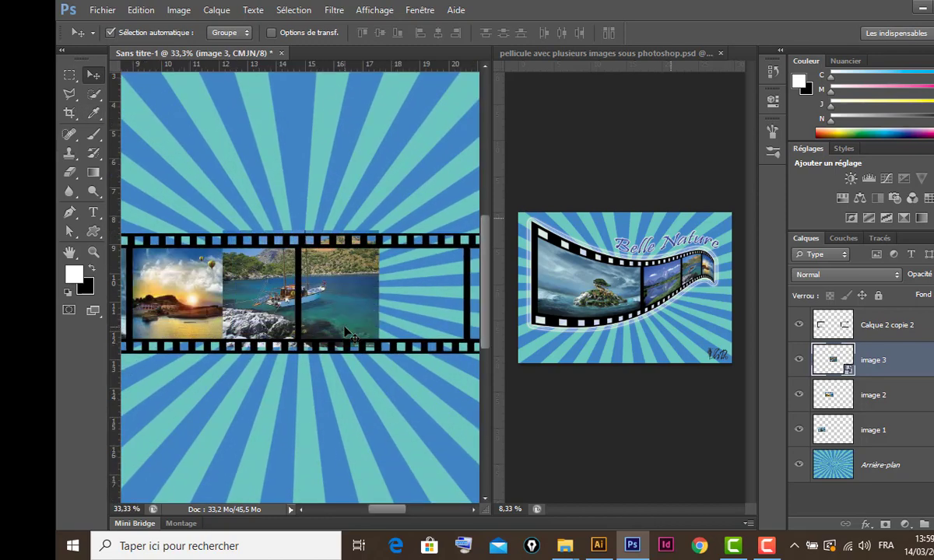
# - Move "image 3" over the strip's third frame, enlarge it from its lower-left corner, and shift it up to cover the opening
pyautogui.moveTo(346, 332); pyautogui.dragTo(431, 326)
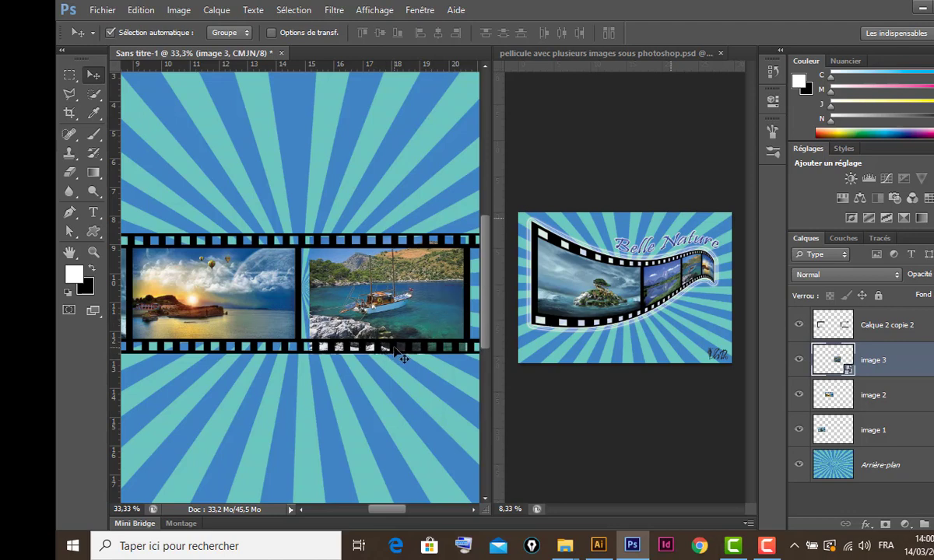
pyautogui.hotkey('ctrl', 't')
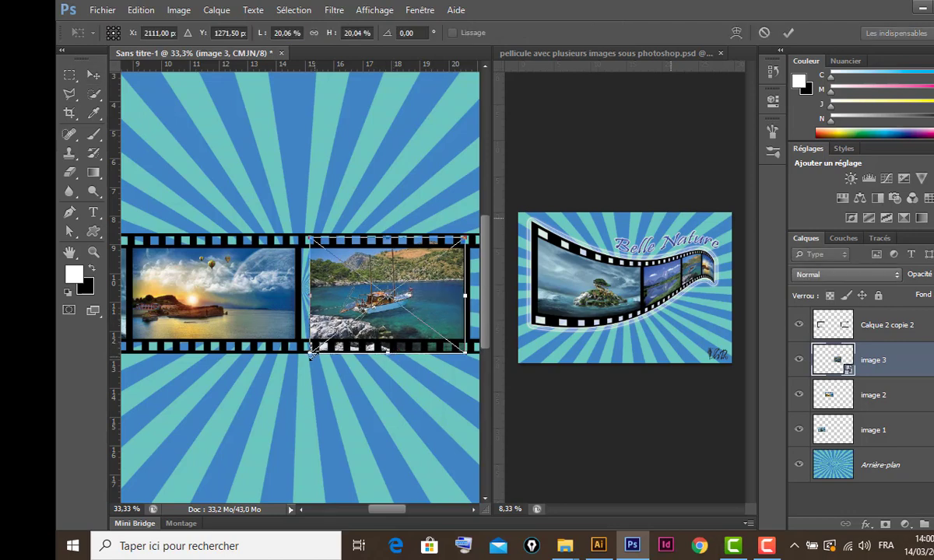
pyautogui.moveTo(309, 351); pyautogui.dragTo(293, 366)
pyautogui.press('Return')
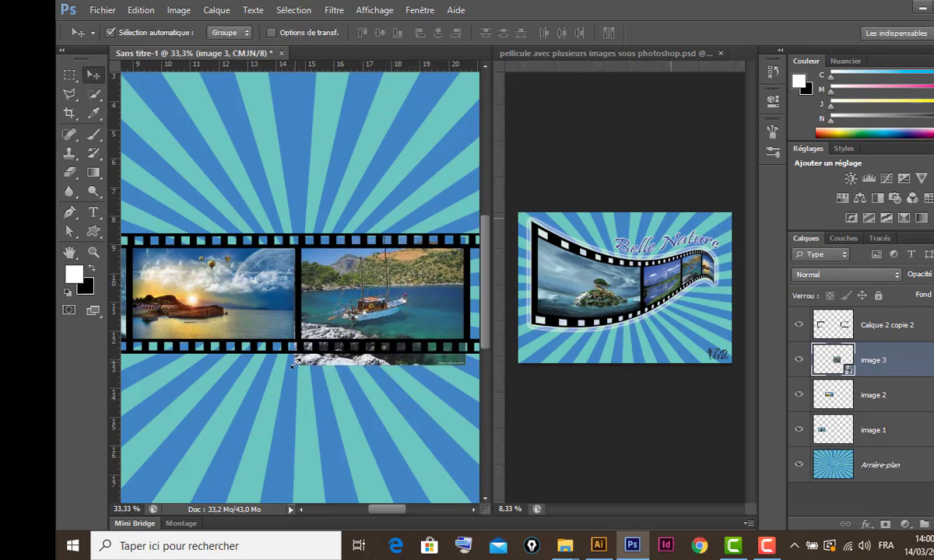
pyautogui.moveTo(386, 319); pyautogui.dragTo(390, 313)
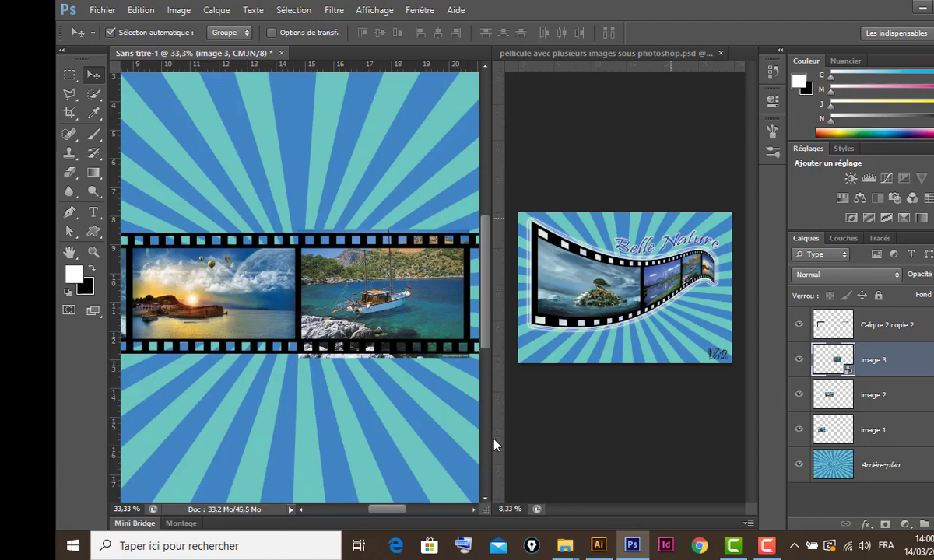
# - Trim "image 3" to the third frame's opening with a rectangular selection, rasterizing the layer, deleting everything outside, and clearing the selection
pyautogui.hotkey('ctrl', '-')
pyautogui.hotkey('ctrl', '-')
pyautogui.hotkey('ctrl', '-')
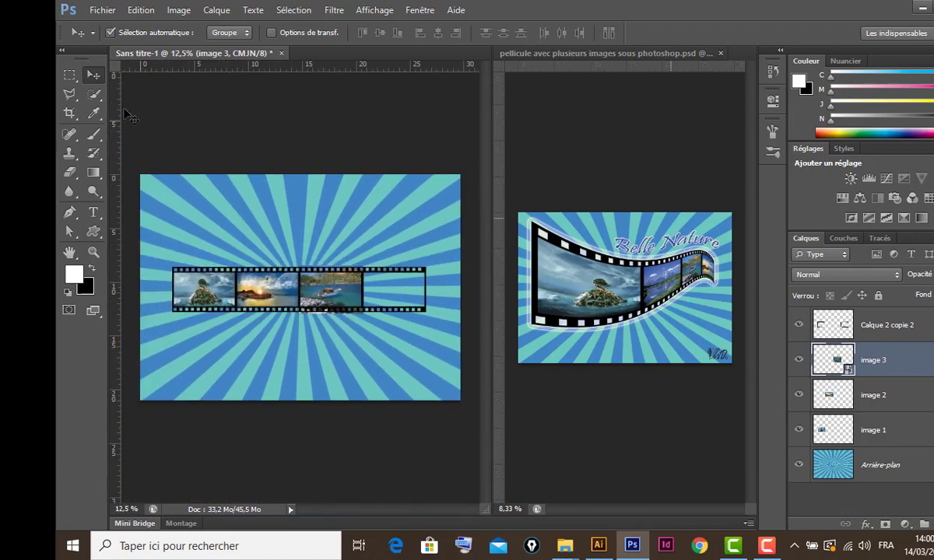
pyautogui.click(69, 76)
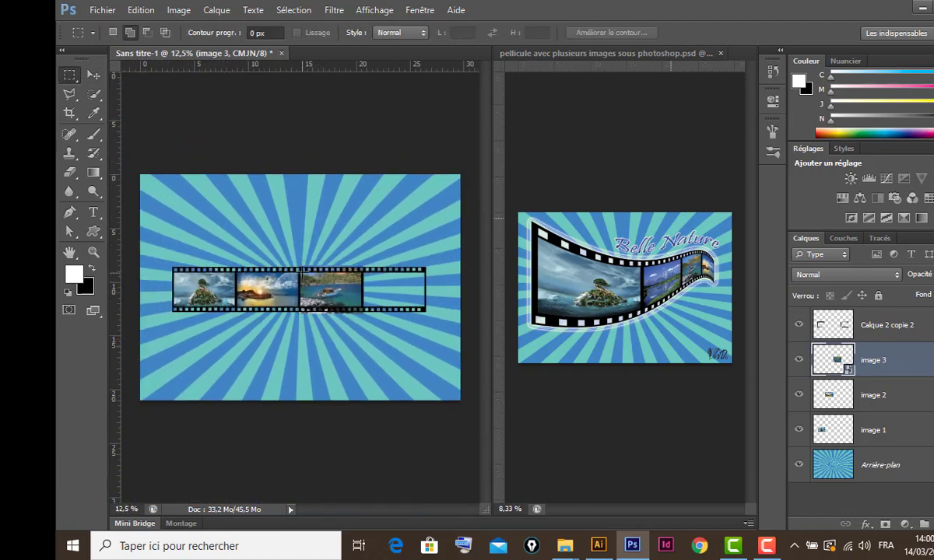
pyautogui.hotkey('ctrl', '+')
pyautogui.hotkey('ctrl', '+')
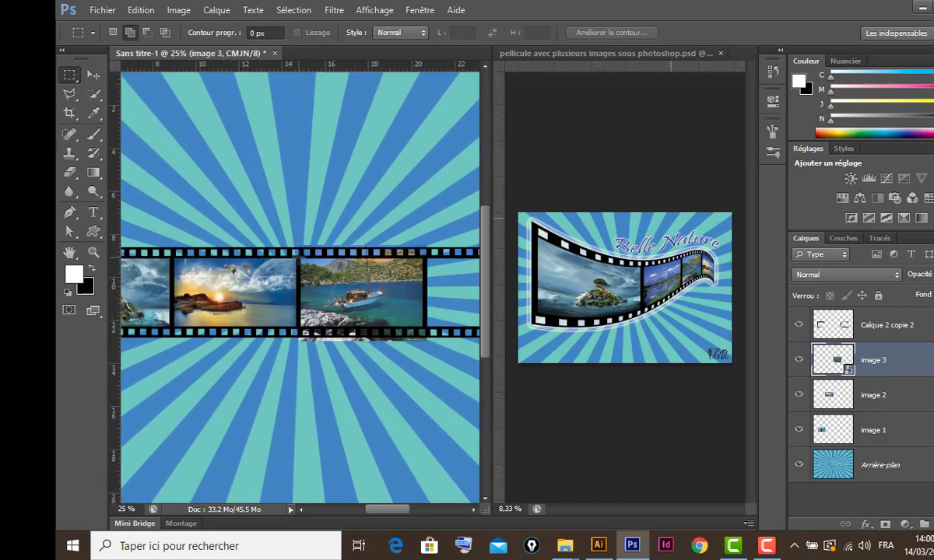
pyautogui.moveTo(299, 256); pyautogui.dragTo(426, 327)
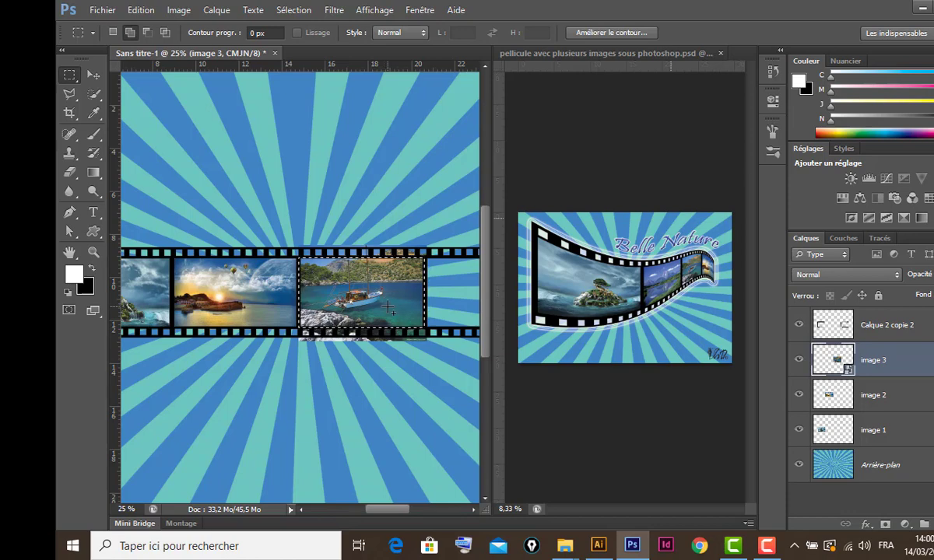
pyautogui.hotkey('ctrl', '-')
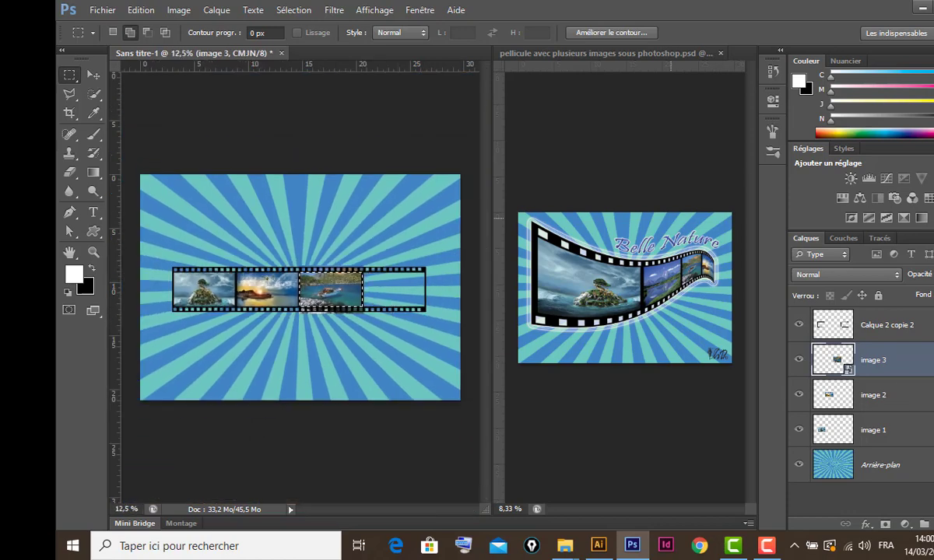
pyautogui.rightClick(867, 358)
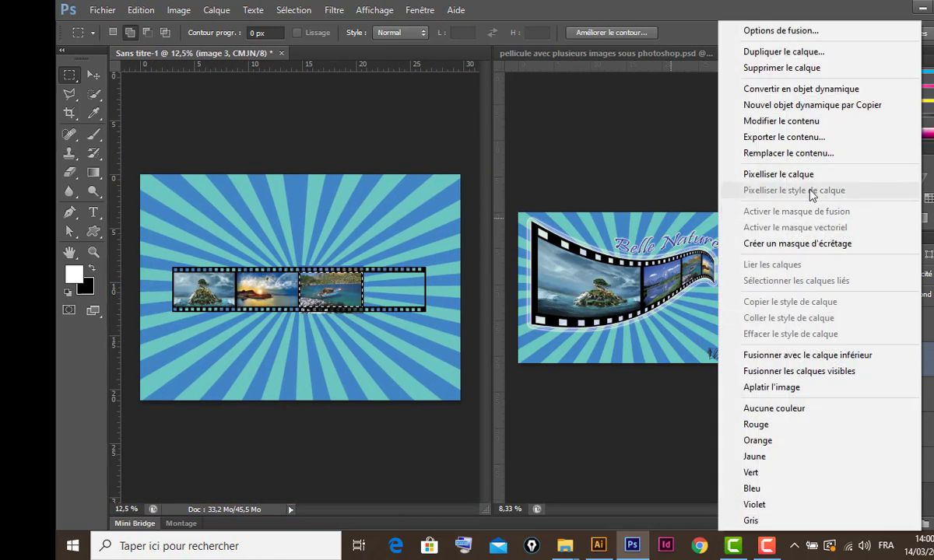
pyautogui.click(766, 174)
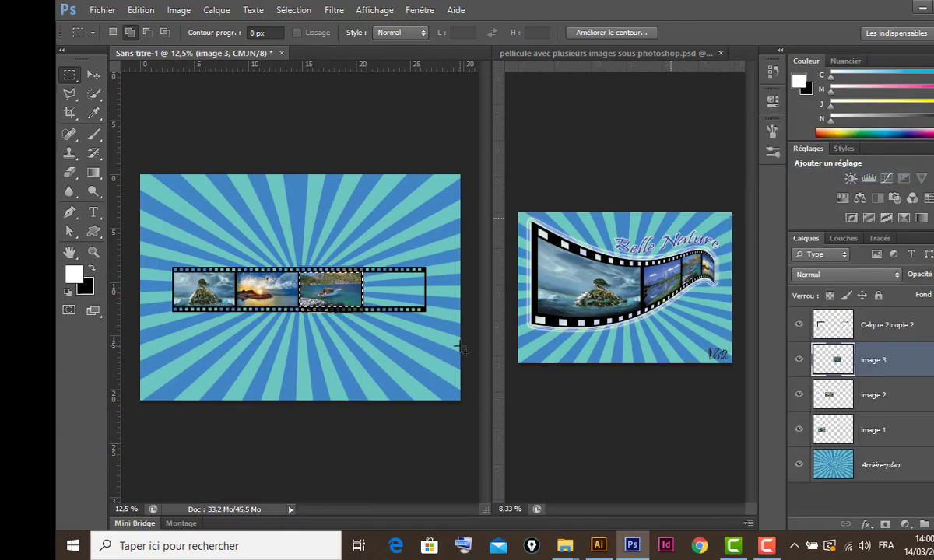
pyautogui.hotkey('ctrl', 'a')
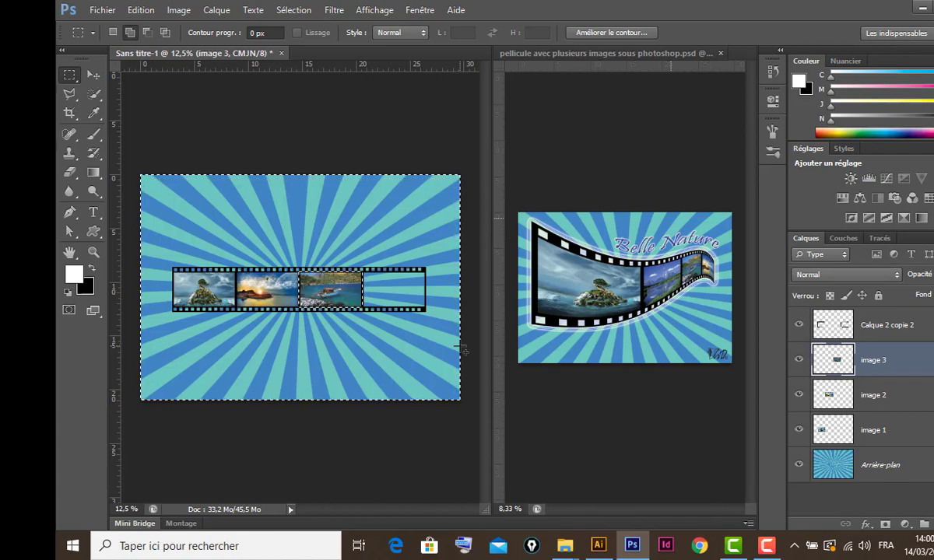
pyautogui.hotkey('ctrl', 'd')
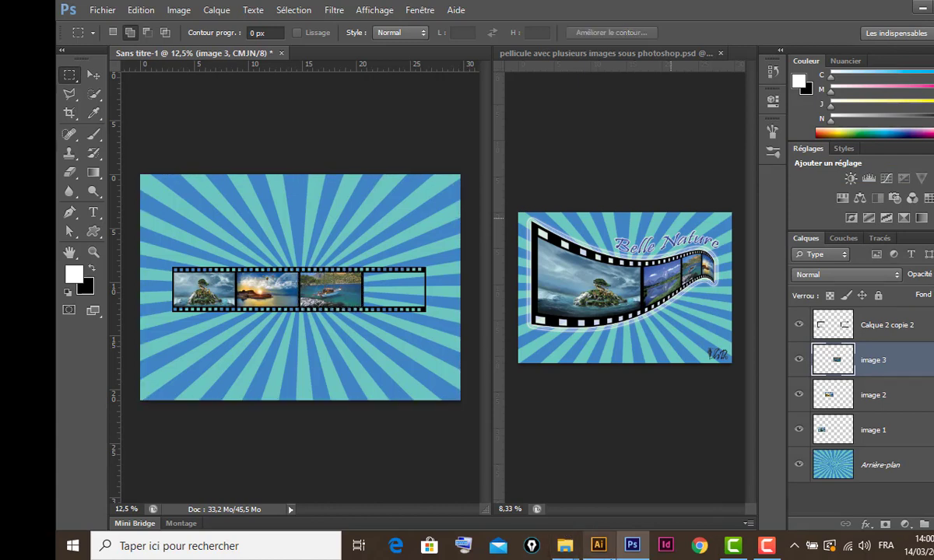
# - Place "image 4" from the image folder into Sans titre-1 and scale it proportionally about its centre to about 16%
pyautogui.moveTo(566, 547)
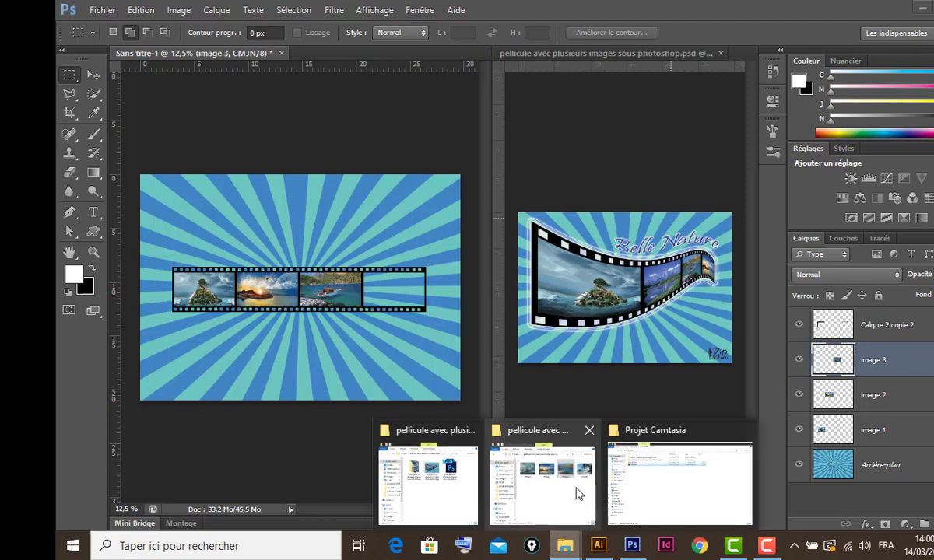
pyautogui.click(570, 488)
pyautogui.moveTo(726, 241); pyautogui.dragTo(256, 242)
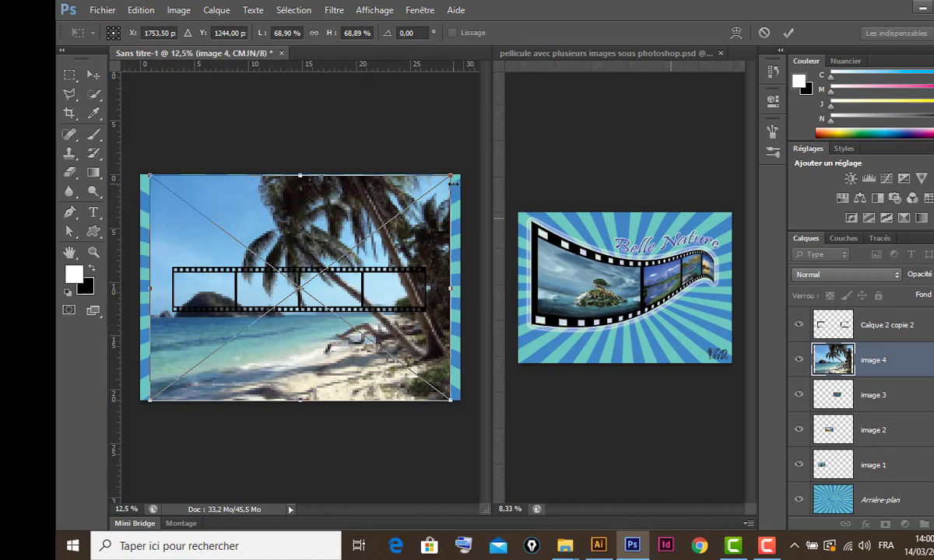
pyautogui.moveTo(451, 176); pyautogui.dragTo(405, 288)
pyautogui.hotkey('ctrl', 'z')
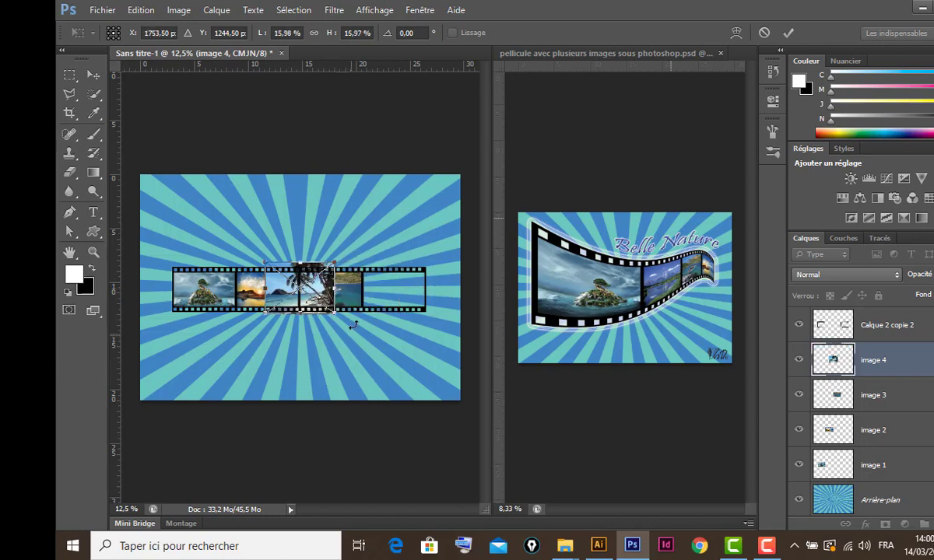
# - Move "image 4" over the strip's fourth frame so it covers the opening, and commit the placement
pyautogui.moveTo(324, 269); pyautogui.dragTo(415, 270)
pyautogui.press('Right')
pyautogui.press('Right')
pyautogui.press('Right')
pyautogui.press('Right')
pyautogui.press('Right')
pyautogui.press('Right')
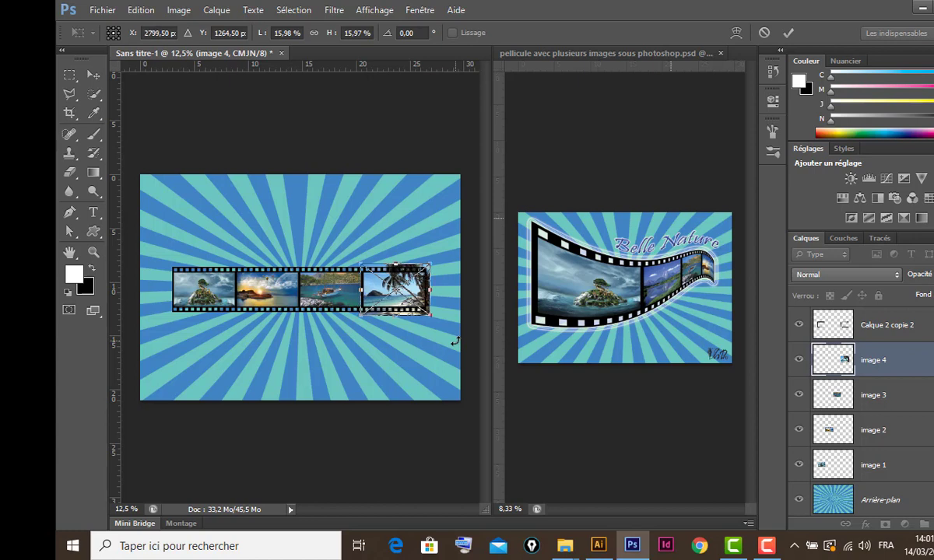
pyautogui.press('Return')
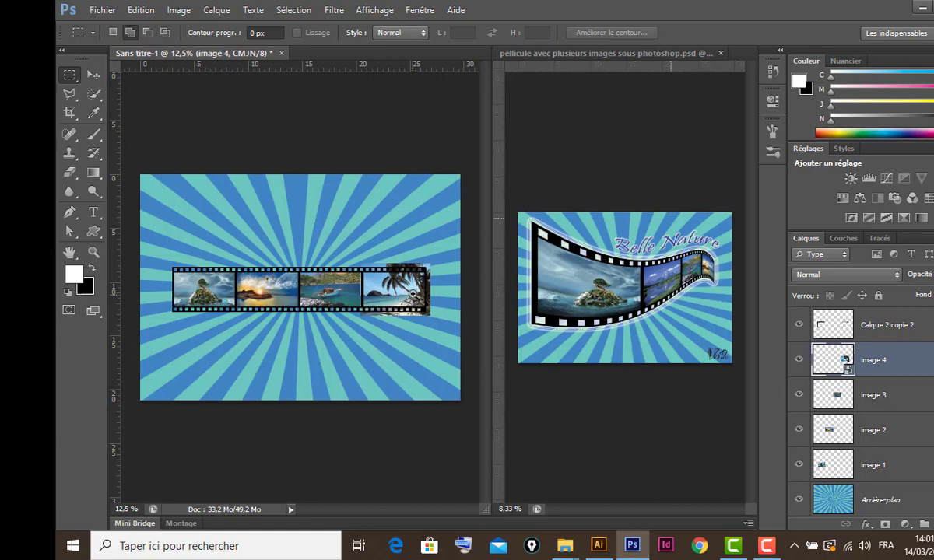
# - Trim "image 4" to the fourth frame's opening with a rectangular selection, rasterizing the layer, deleting everything outside, and clearing the selection
pyautogui.scroll(2, 403, 301)
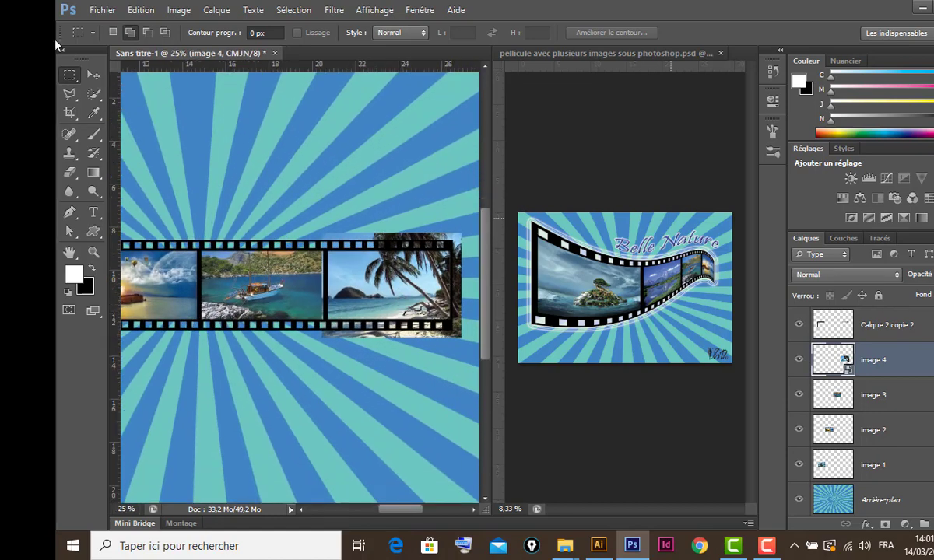
pyautogui.click(95, 74)
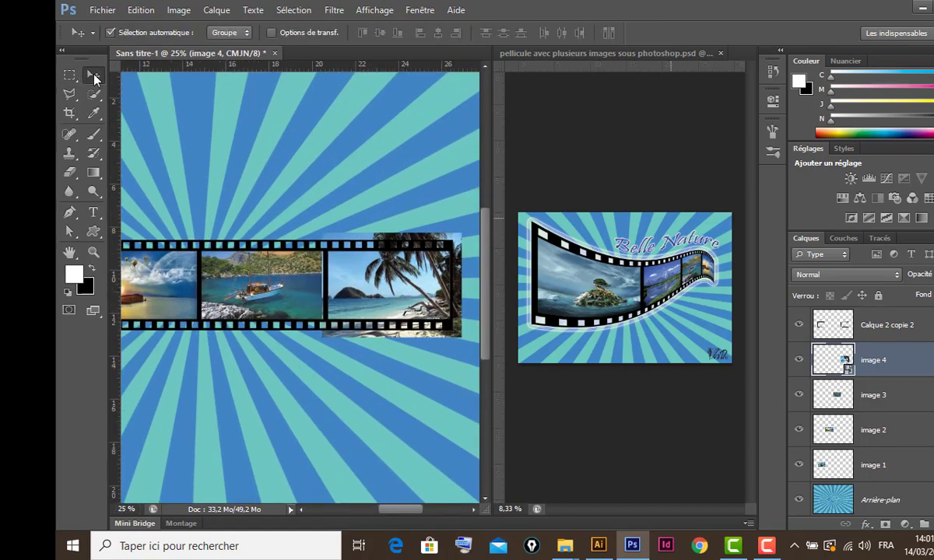
pyautogui.click(68, 73)
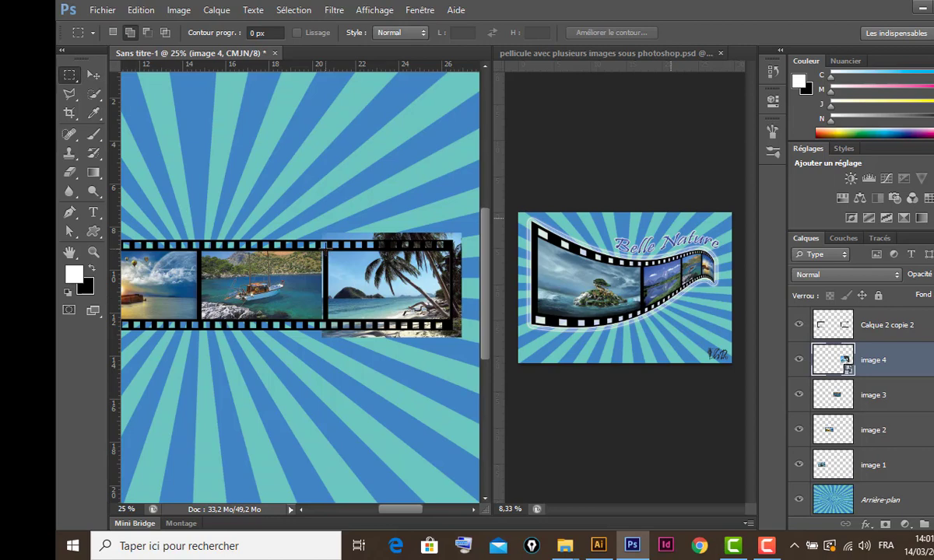
pyautogui.moveTo(325, 241); pyautogui.dragTo(453, 313)
pyautogui.rightClick(864, 342)
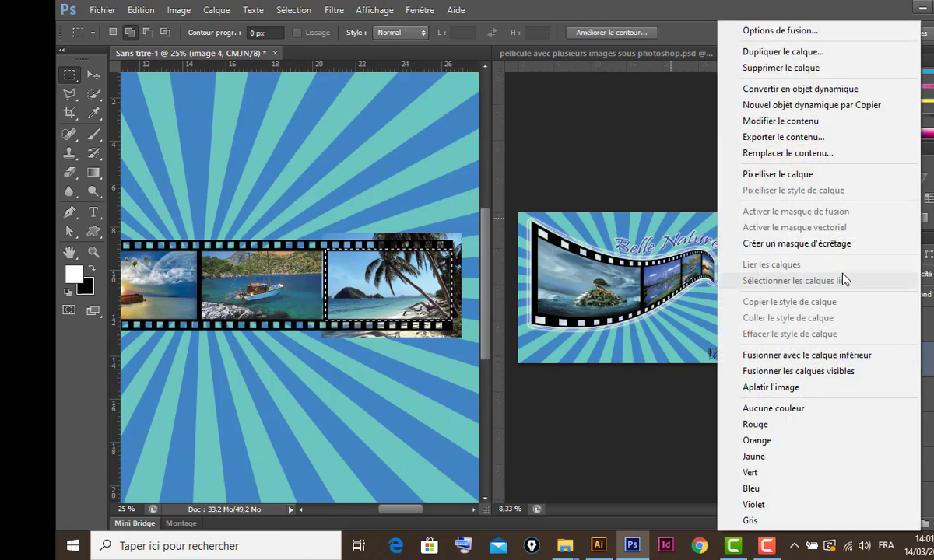
pyautogui.click(815, 175)
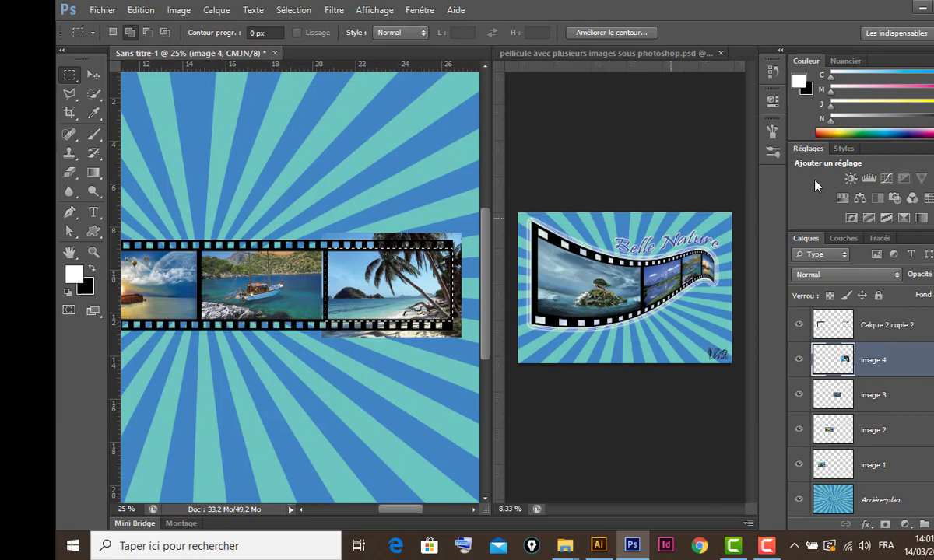
pyautogui.hotkey('ctrl', '-')
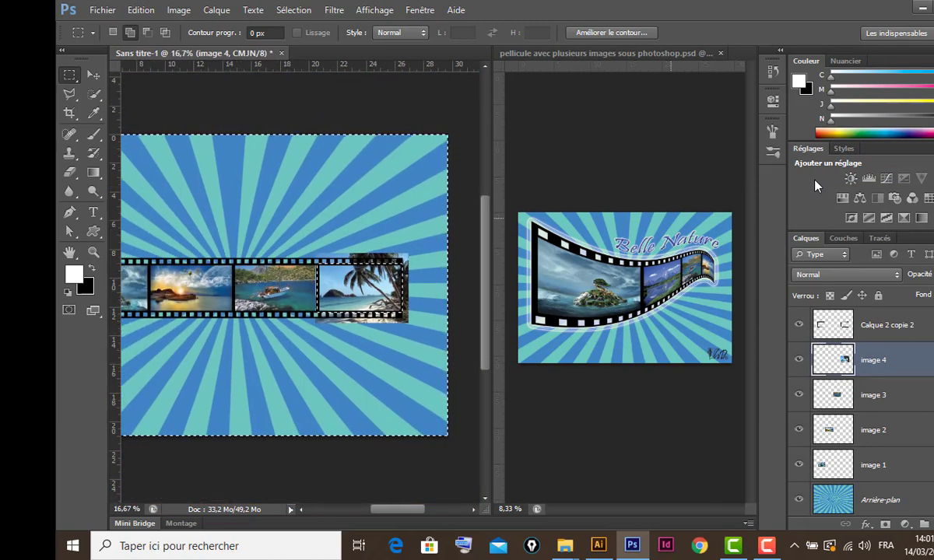
pyautogui.press('Delete')
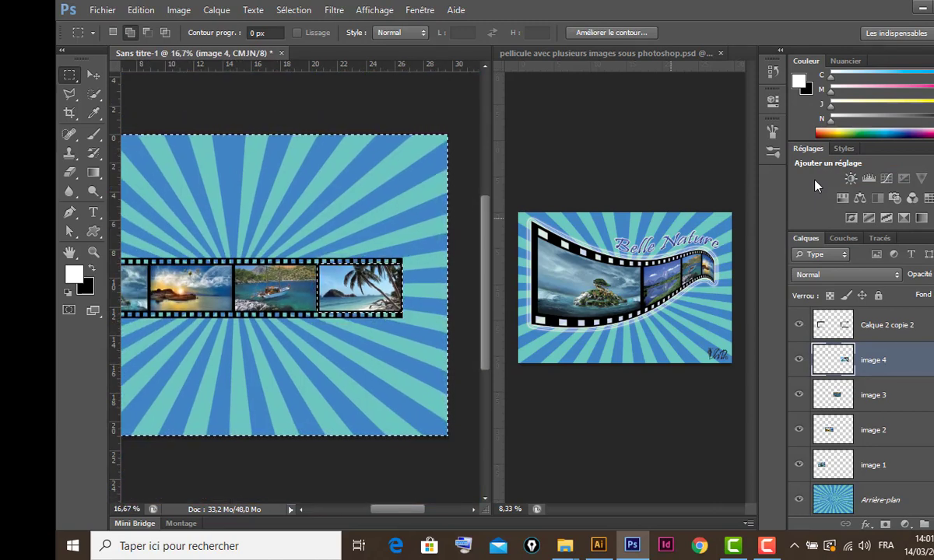
pyautogui.hotkey('ctrl', 'd')
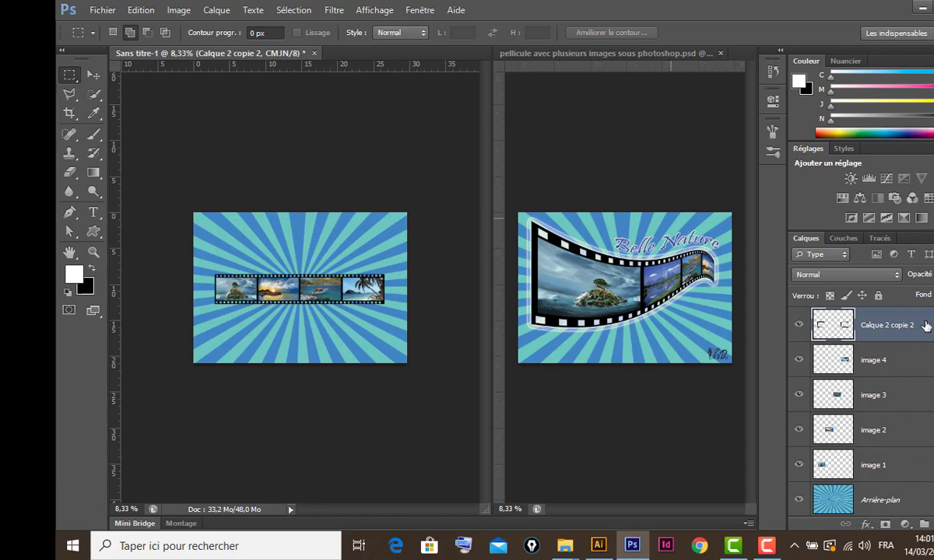
# - Rename the film strip layer "Calque 2 copie 2" as "pellicule"
pyautogui.doubleClick(885, 327)
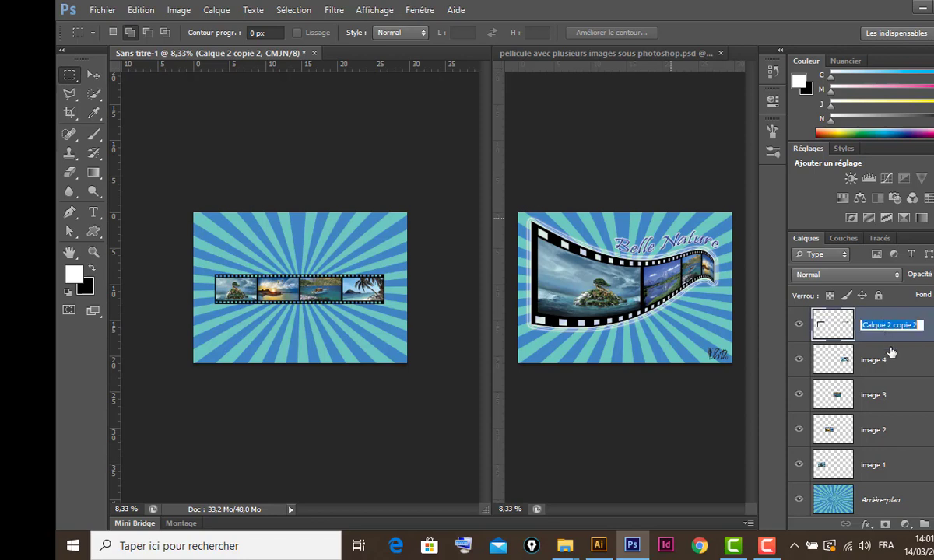
pyautogui.write('pellicule')
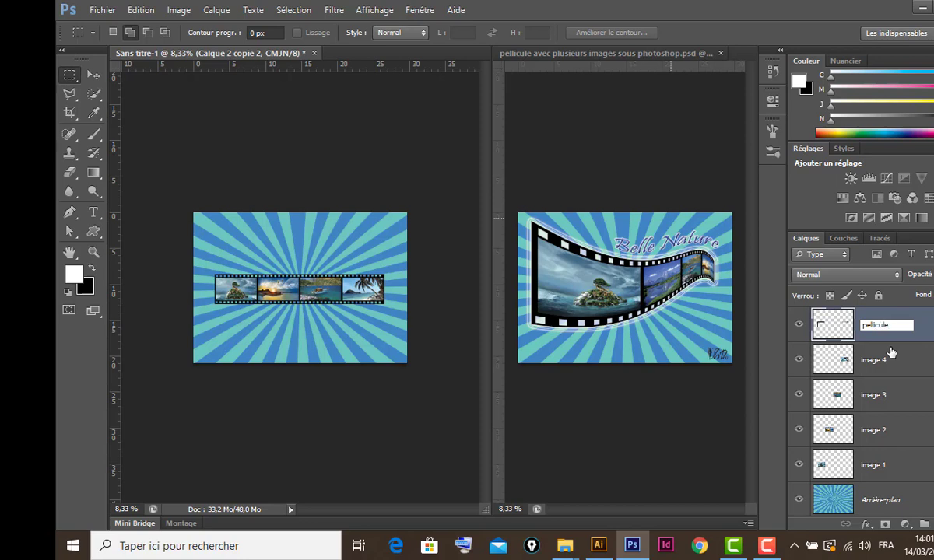
pyautogui.press('Return')
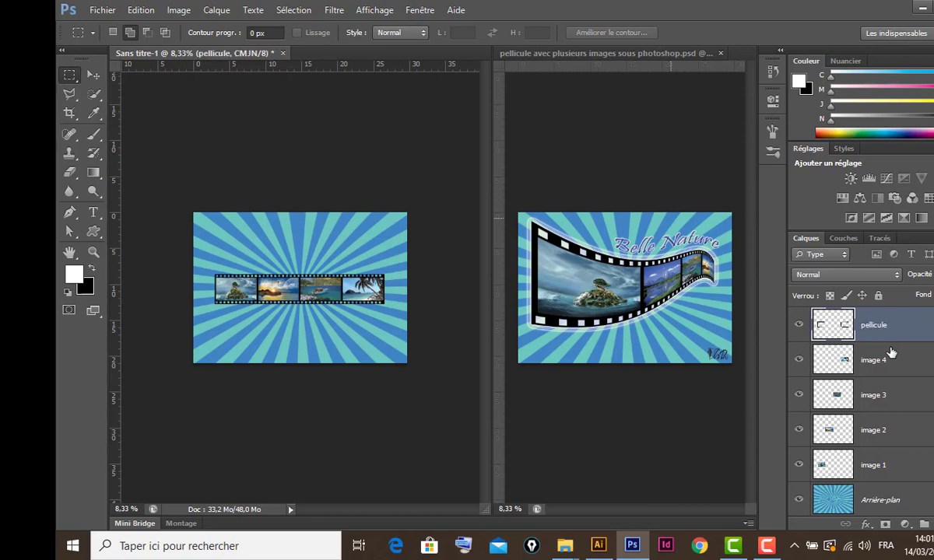
# - Try merging the "pellicule" layer and the four image layers into a single layer, and undo the merge
pyautogui.keyDown('shift'); pyautogui.click(920, 468); pyautogui.keyUp('shift')
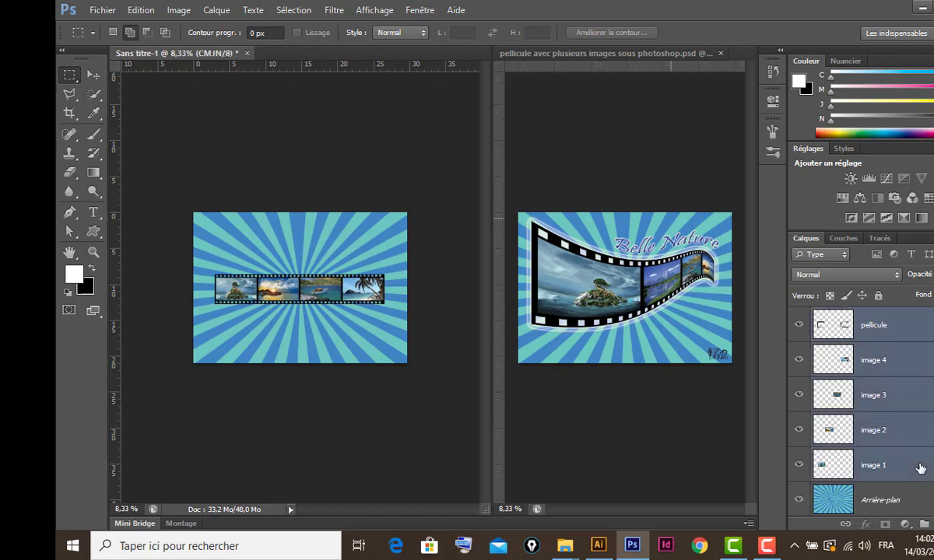
pyautogui.hotkey('ctrl', 'e')
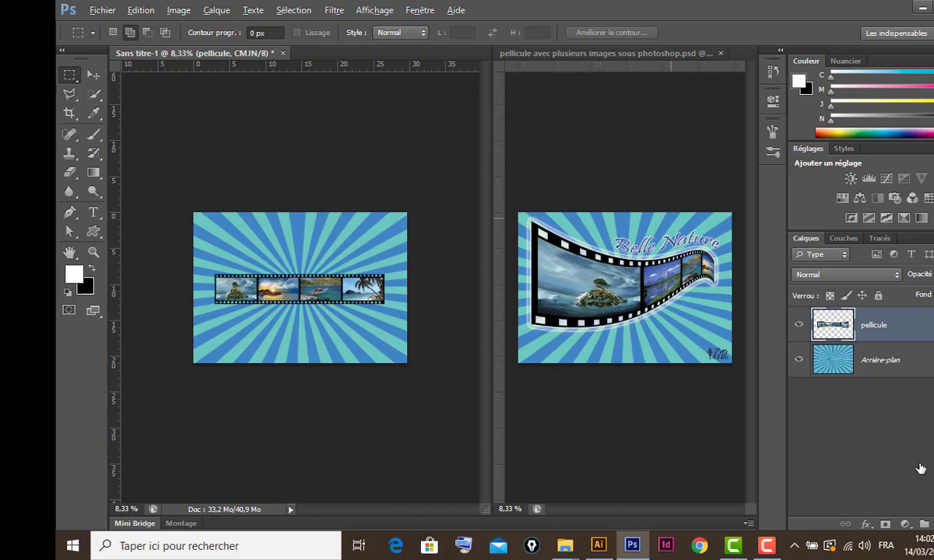
pyautogui.hotkey('ctrl', 'z')
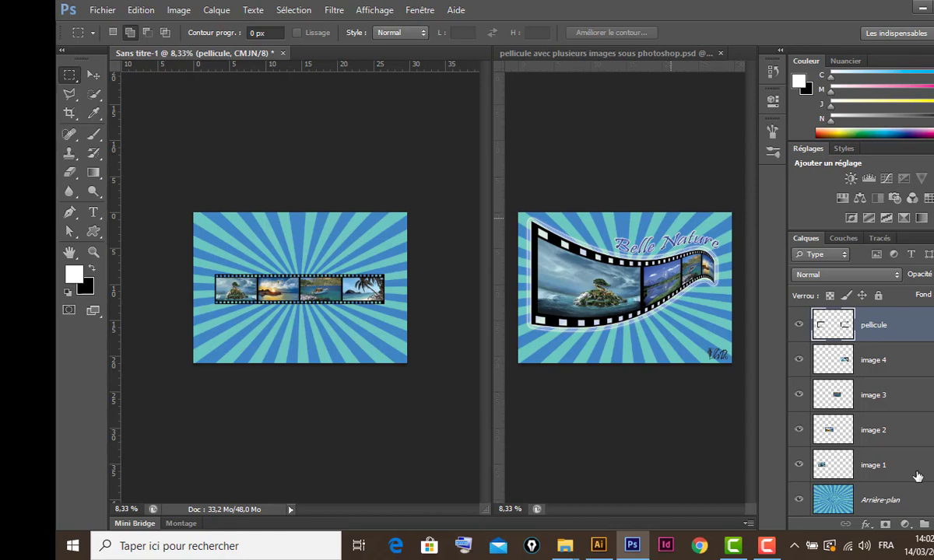
# - Select the layers from "pellicule" to "image 1" and stamp them into a new merged layer, keeping the originals
pyautogui.keyDown('shift'); pyautogui.click(920, 469); pyautogui.keyUp('shift')
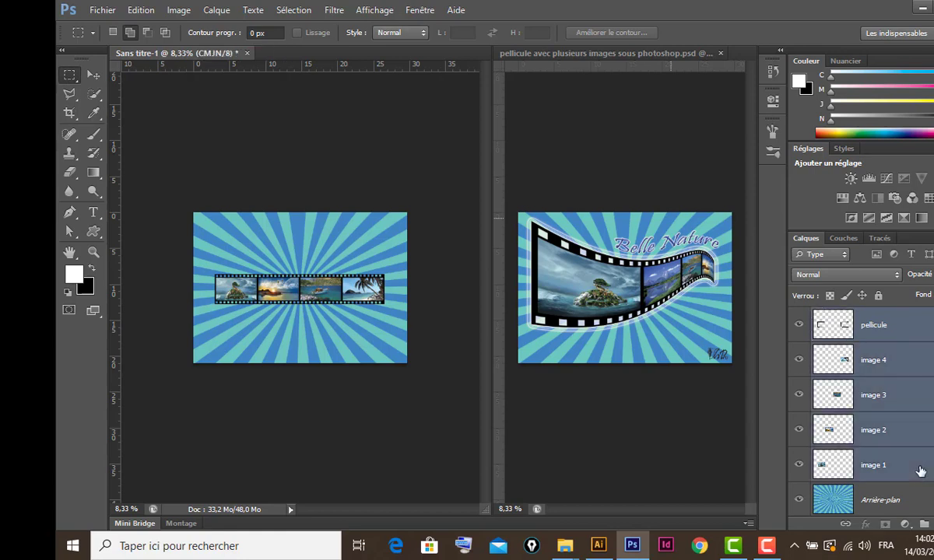
pyautogui.hotkey('ctrl', 'alt', 'e')
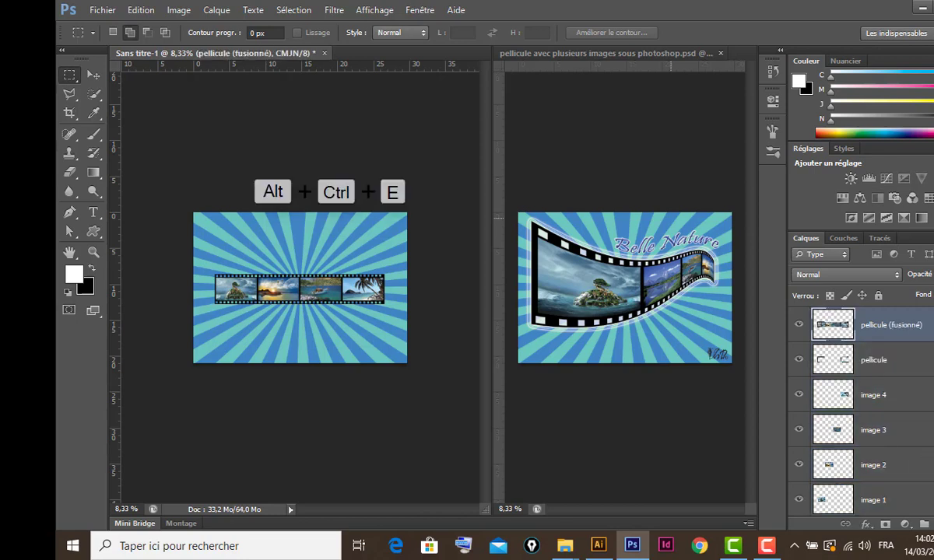
pyautogui.scroll(-2, 860, 412)
pyautogui.scroll(2, 861, 404)
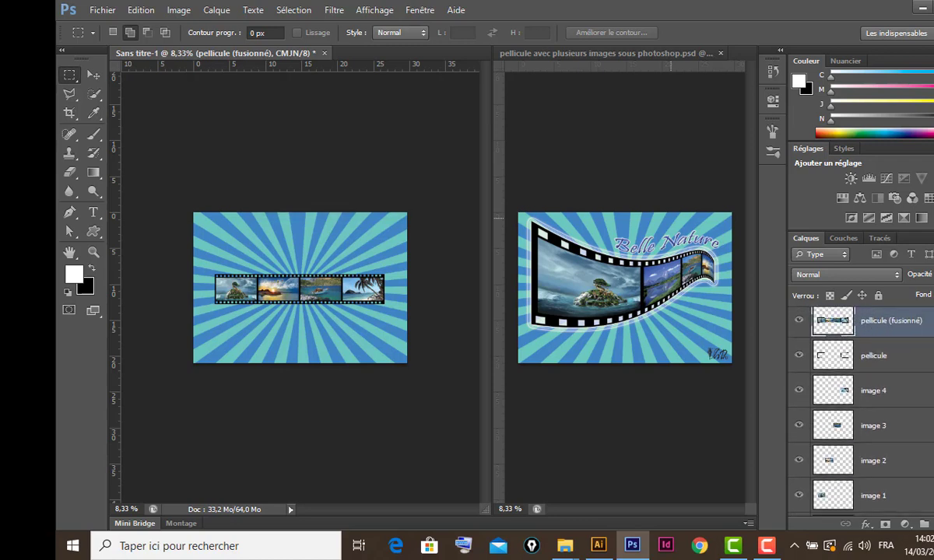
# - Group the layers from "pellicule" to "image 1" and hide the group, leaving the merged "pellicule (fusionné)" layer outside it
pyautogui.scroll(-2, 860, 404)
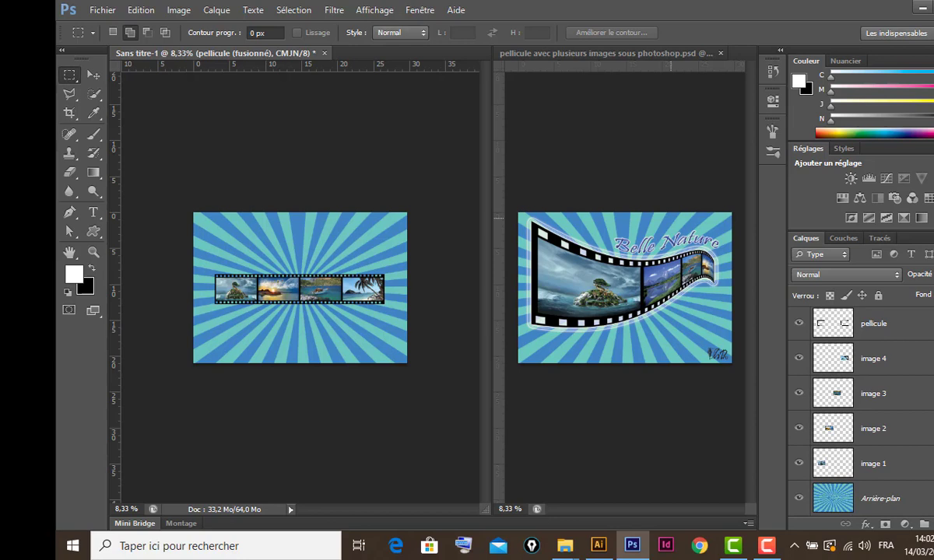
pyautogui.click(903, 329)
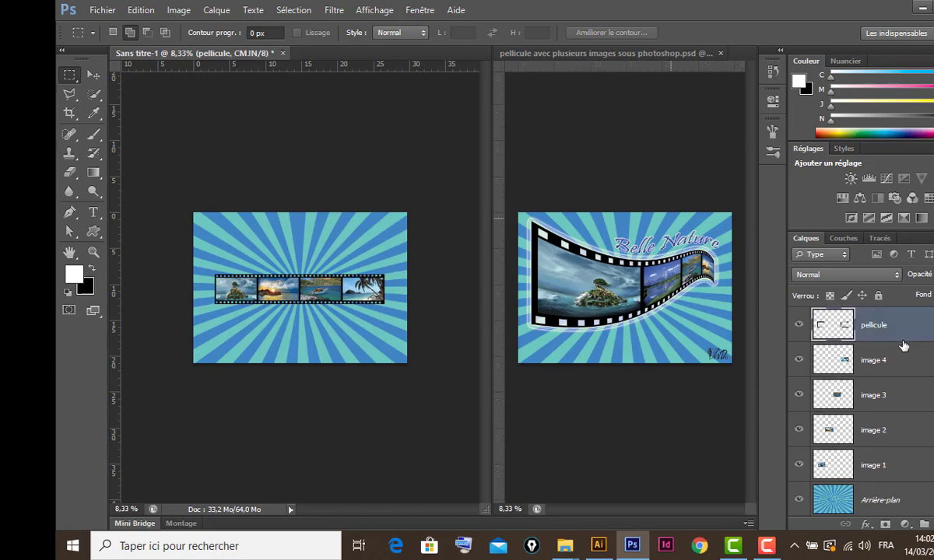
pyautogui.keyDown('shift'); pyautogui.click(922, 464); pyautogui.keyUp('shift')
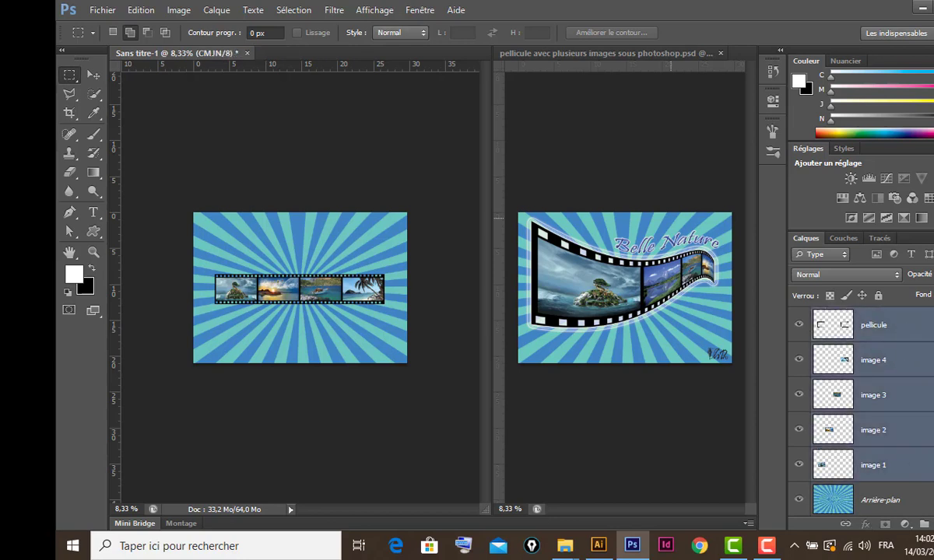
pyautogui.scroll(2, 861, 405)
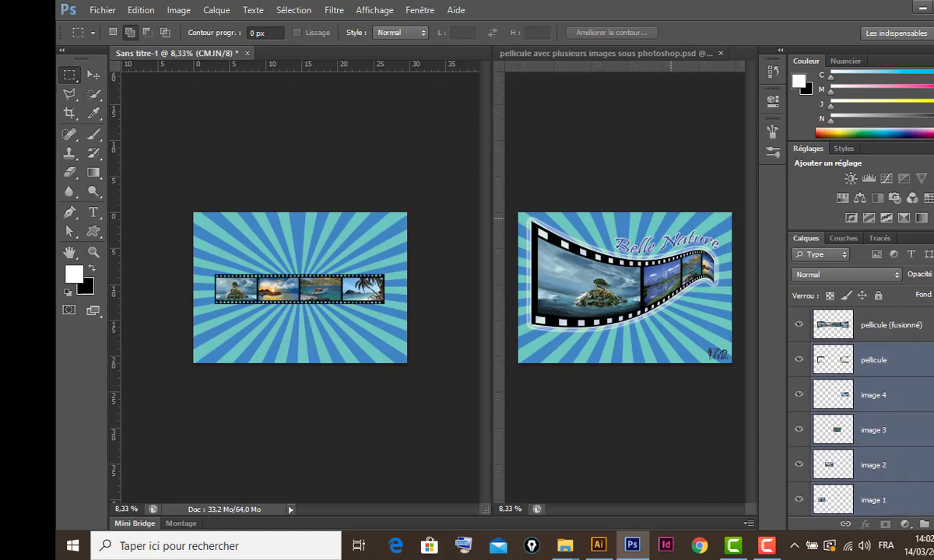
pyautogui.scroll(-2, 861, 405)
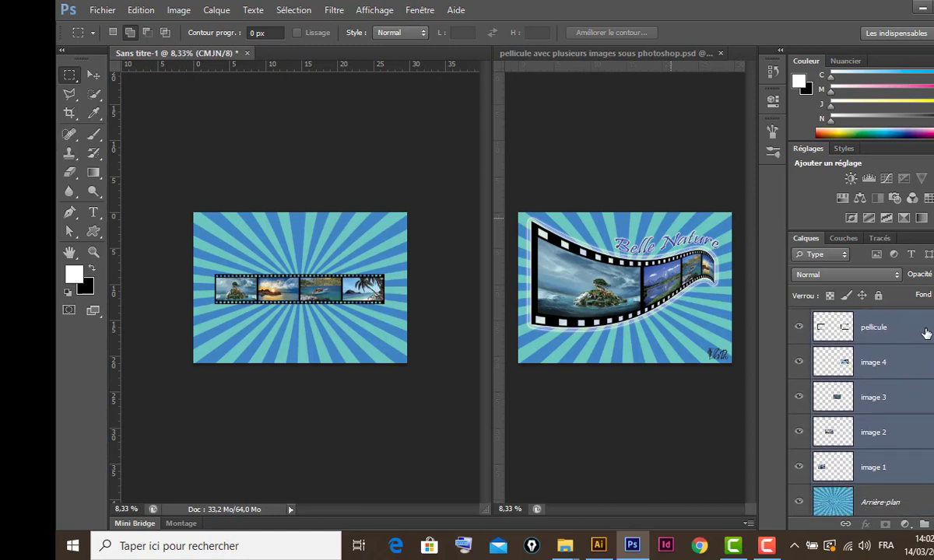
pyautogui.scroll(2, 861, 405)
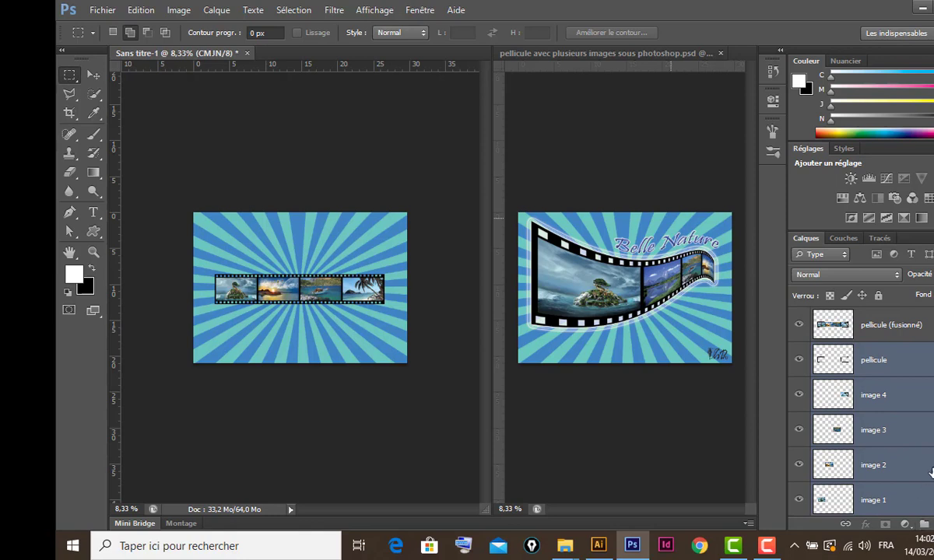
pyautogui.hotkey('ctrl', 'g')
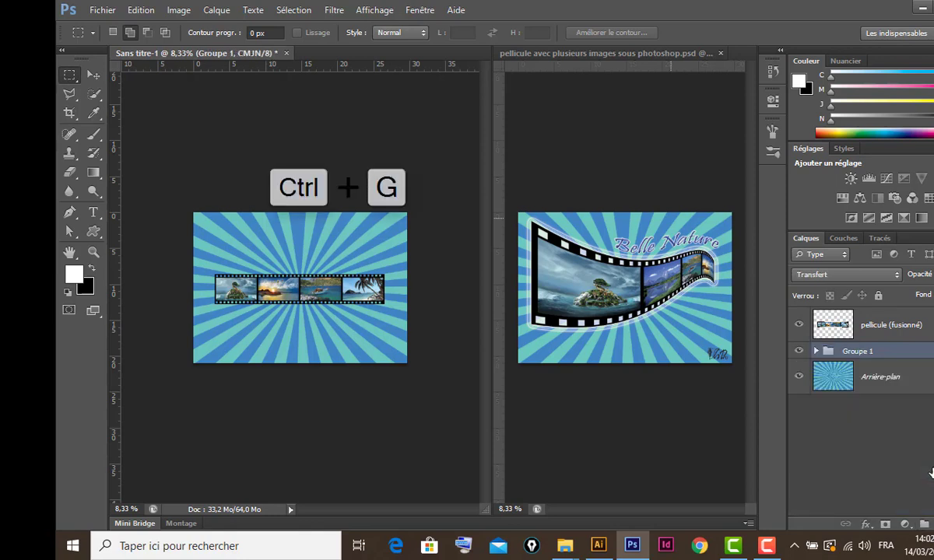
pyautogui.click(798, 353)
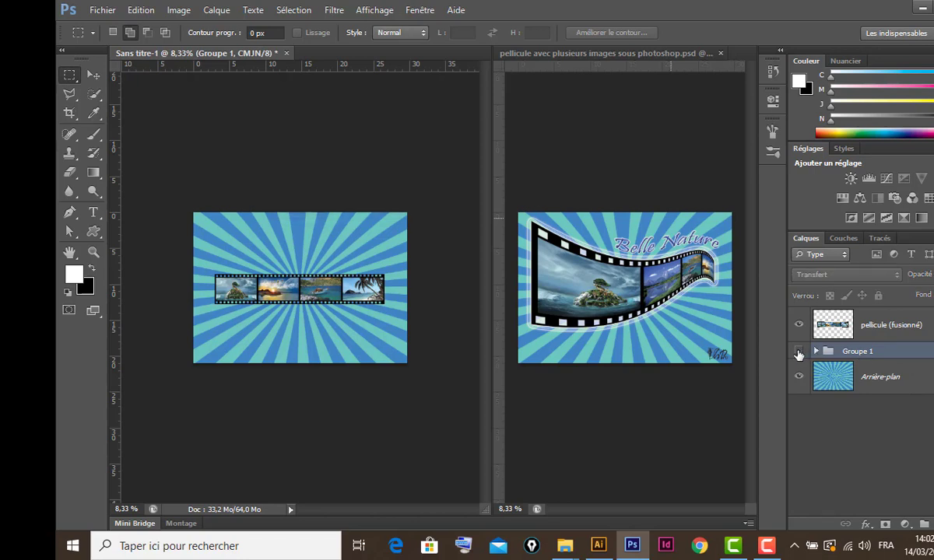
# - Apply a "Drapeau" warp to the merged film strip layer "pellicule (fusionné)" through Free Transform
pyautogui.click(887, 327)
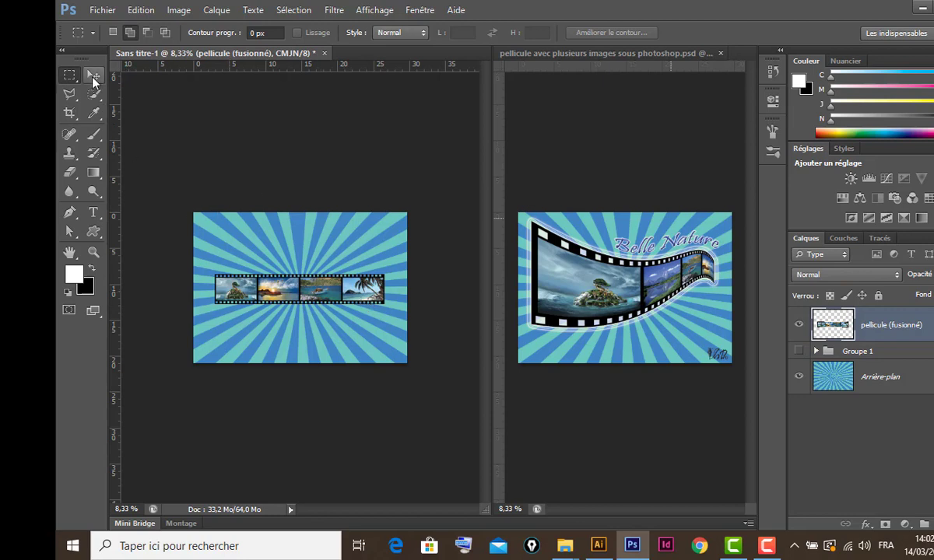
pyautogui.click(94, 78)
pyautogui.hotkey('ctrl', '+')
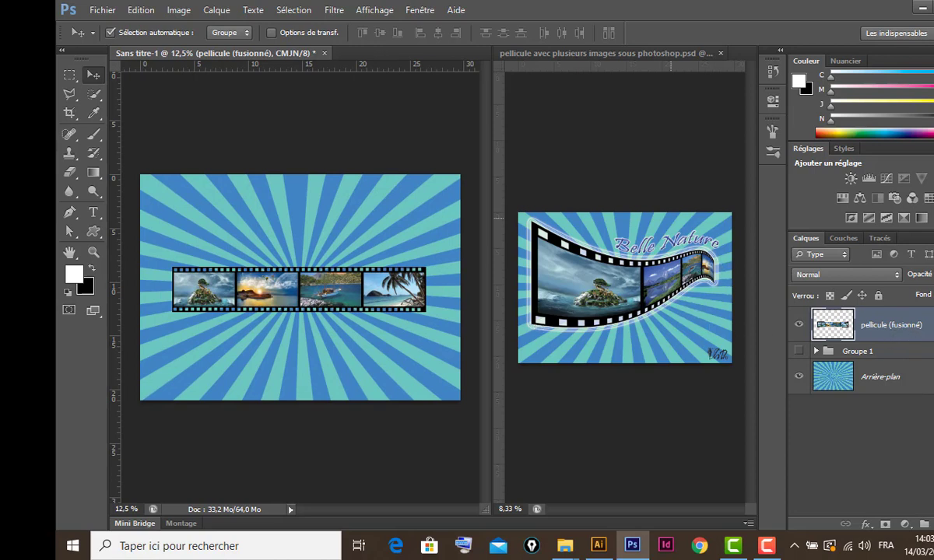
pyautogui.hotkey('ctrl', 't')
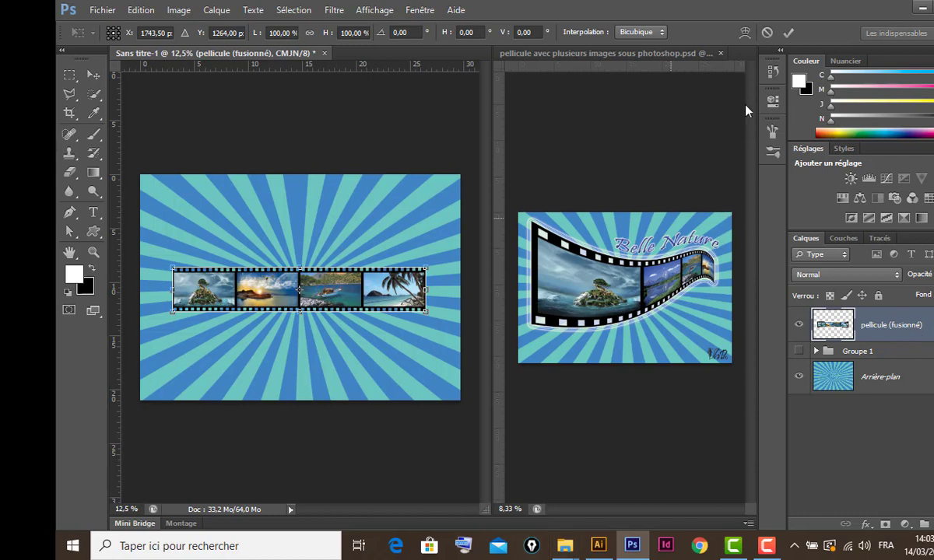
pyautogui.click(744, 33)
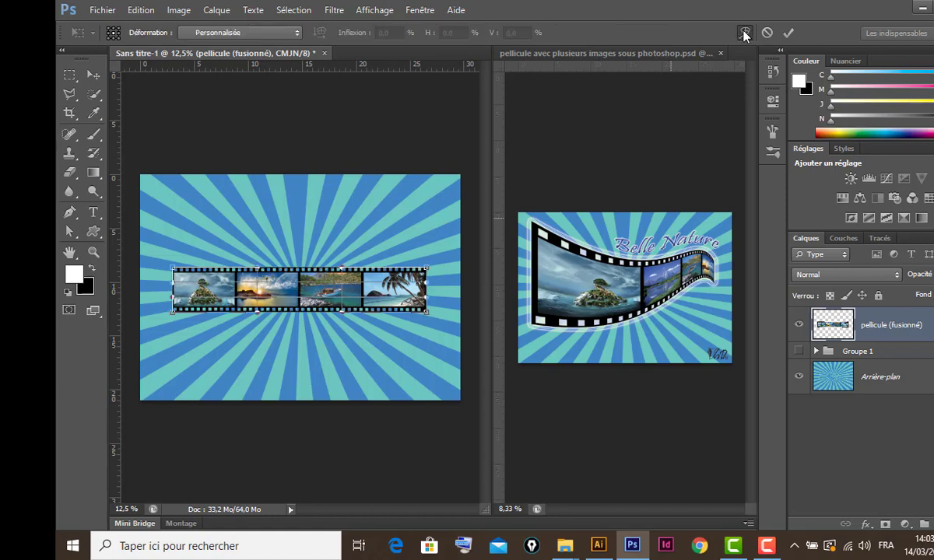
pyautogui.click(273, 34)
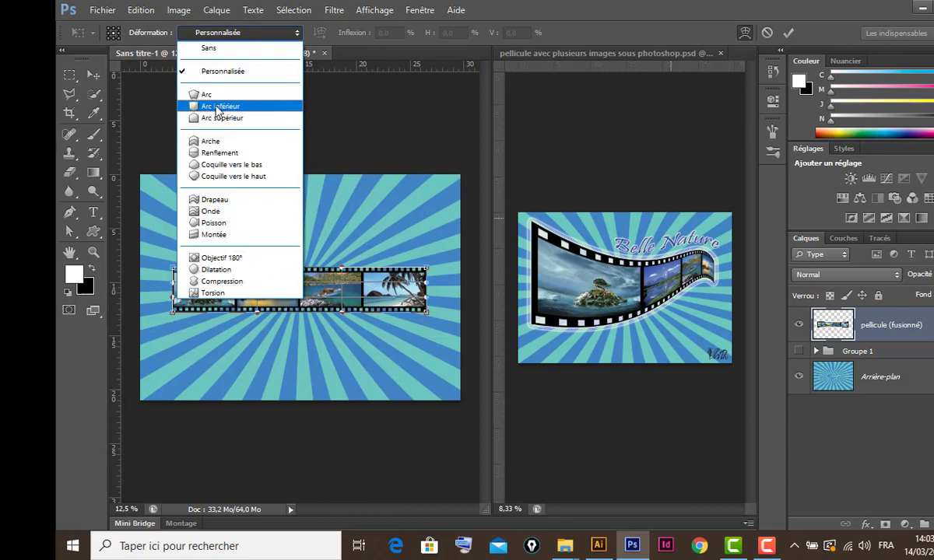
pyautogui.click(225, 201)
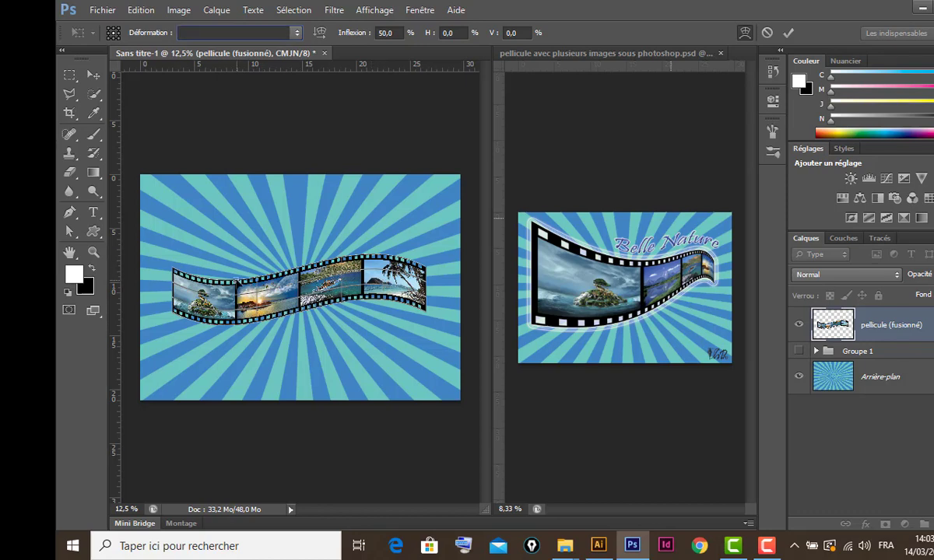
# - Adjust the flag warp's bend to about 51.6 % and apply the transformation
pyautogui.moveTo(236, 273)
pyautogui.mouseDown()
pyautogui.moveTo(236, 243)
pyautogui.moveTo(227, 280)
pyautogui.mouseUp()
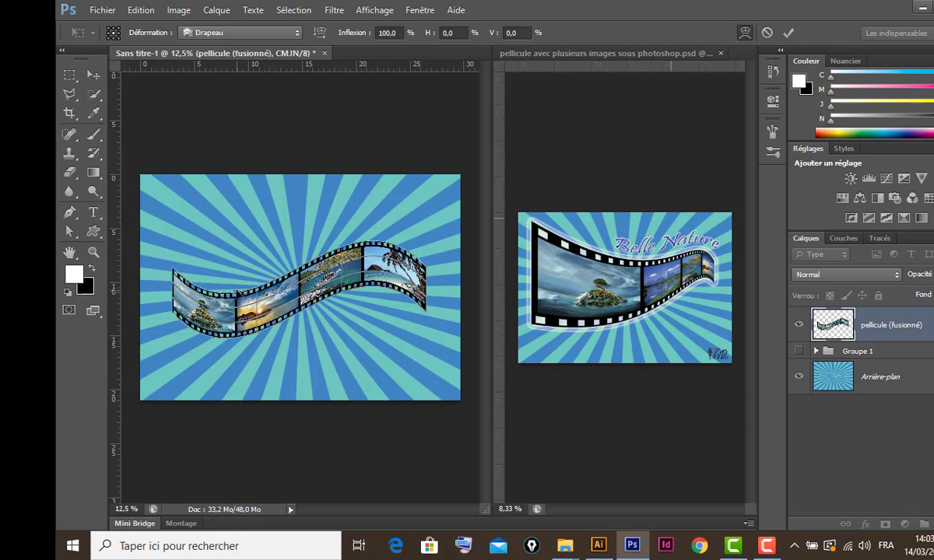
pyautogui.moveTo(224, 278); pyautogui.dragTo(233, 272)
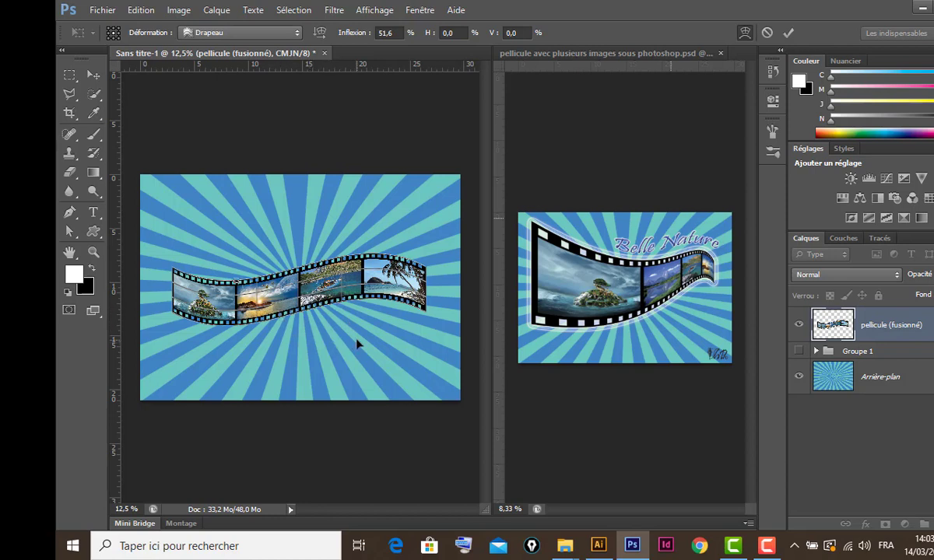
pyautogui.press('Return')
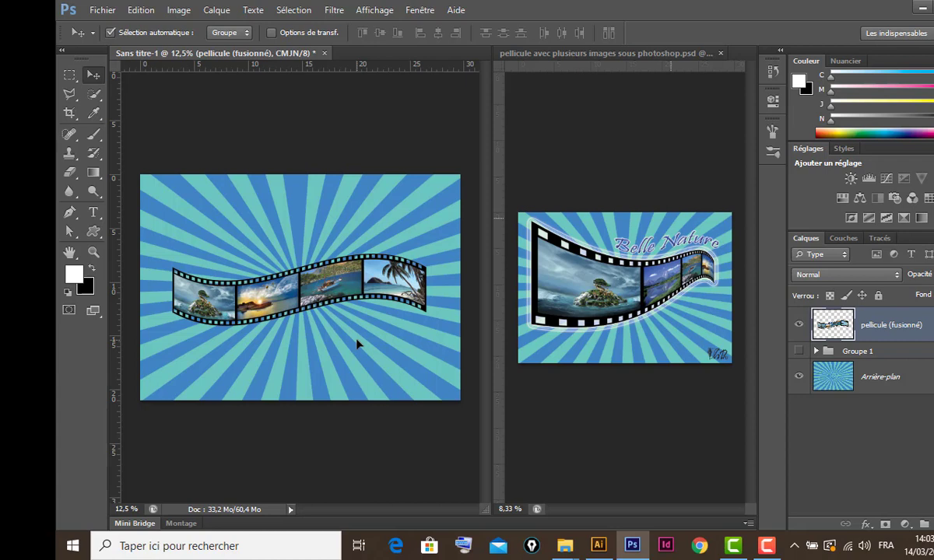
# - Distort the film strip in perspective, narrowing its right end, enlarging its left end to about 304 % height and raising it to about 23.7° vertical skew
pyautogui.hotkey('ctrl', 't')
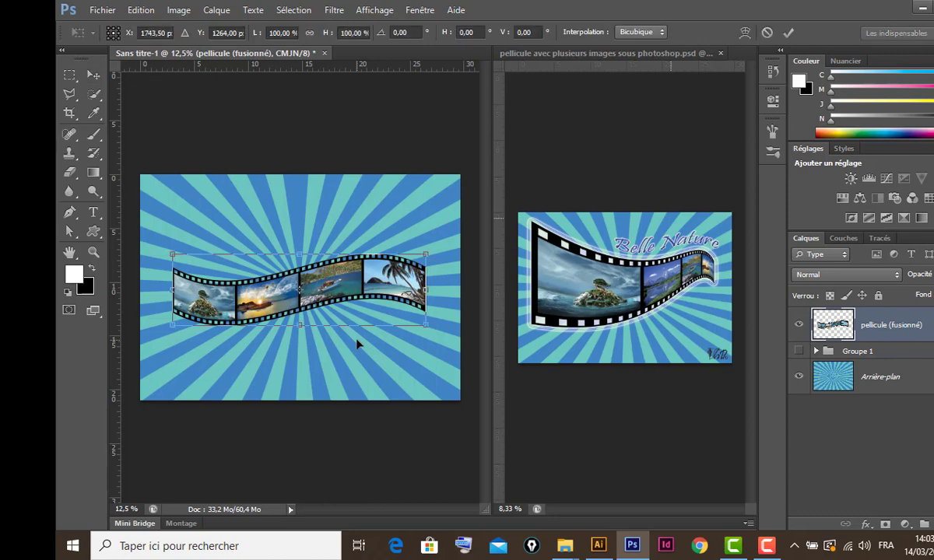
pyautogui.rightClick(351, 288)
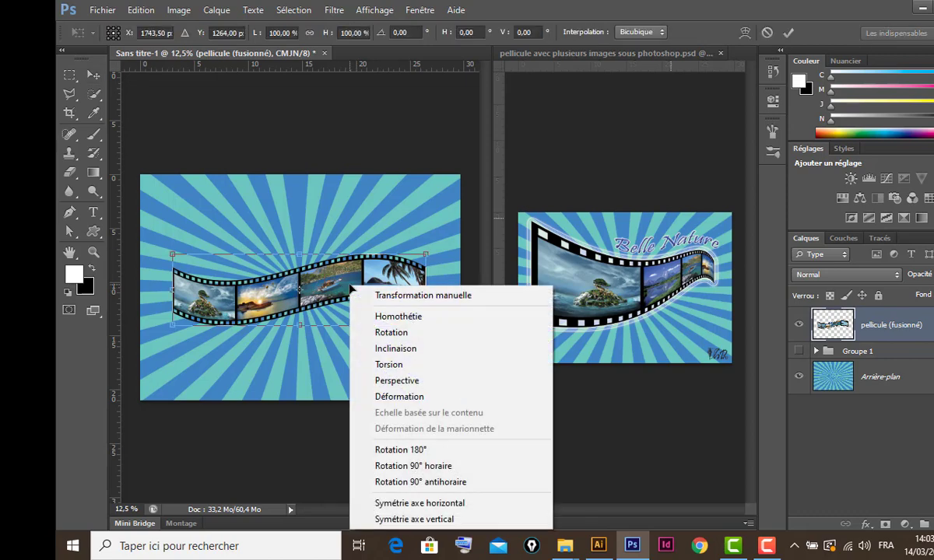
pyautogui.click(404, 383)
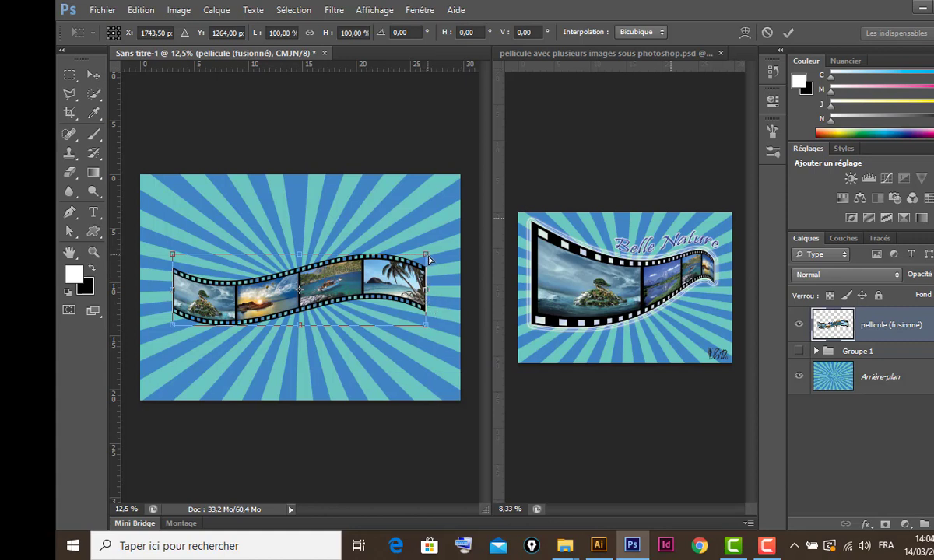
pyautogui.moveTo(429, 259); pyautogui.dragTo(425, 273)
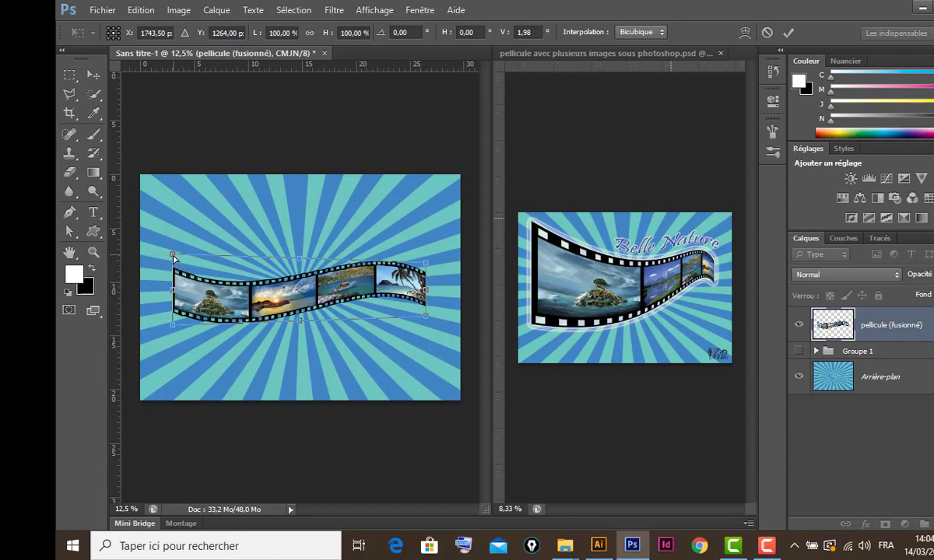
pyautogui.moveTo(175, 259); pyautogui.dragTo(172, 180)
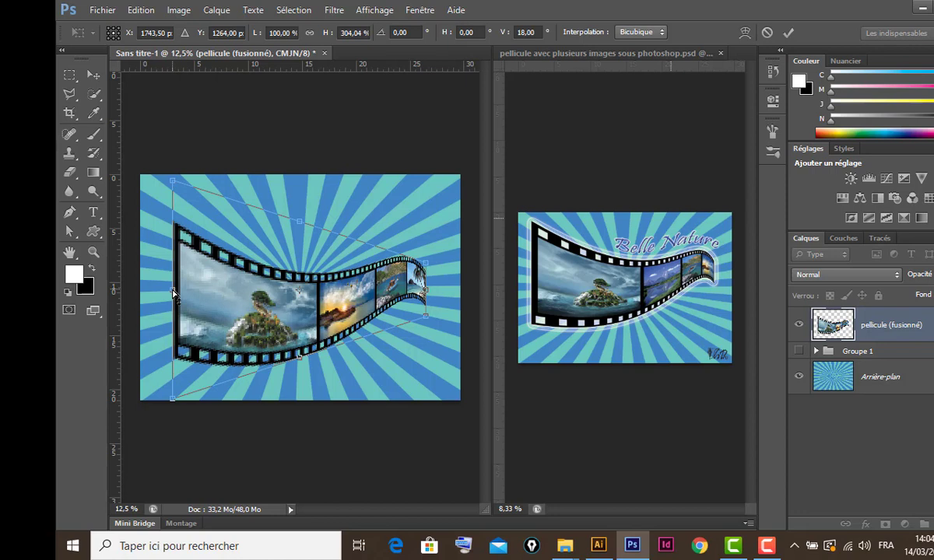
pyautogui.moveTo(173, 291); pyautogui.dragTo(179, 267)
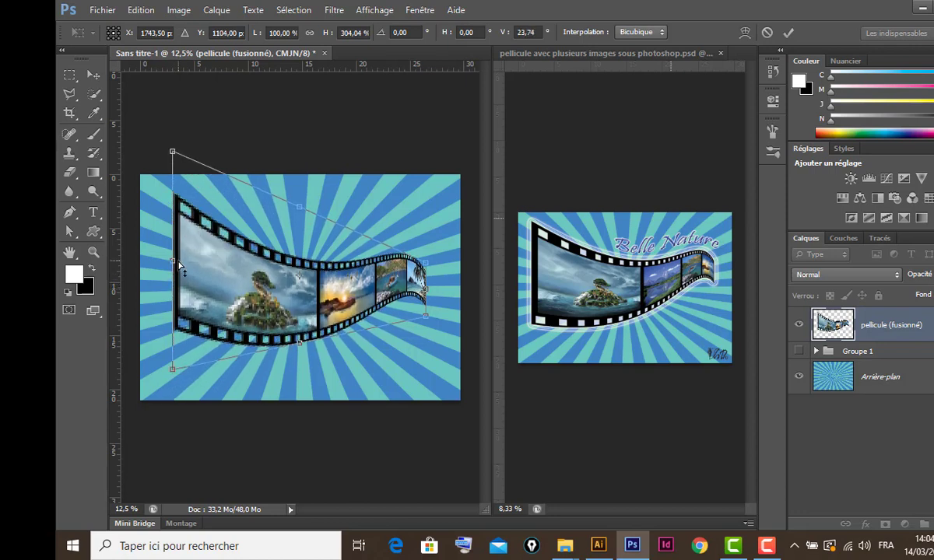
pyautogui.press('Return')
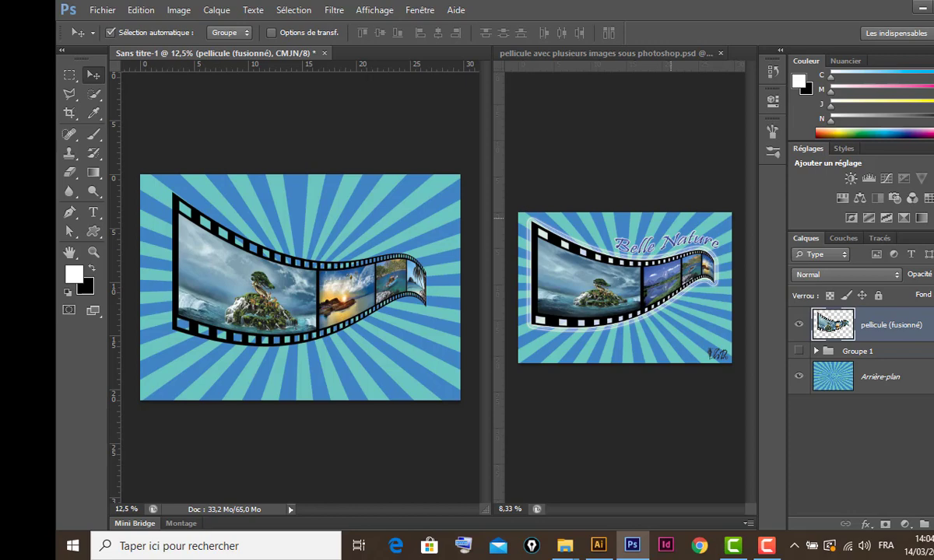
# - Add an outer glow to the merged film strip layer with a spread of 12 % and a size of 81 px
pyautogui.doubleClick(921, 325)
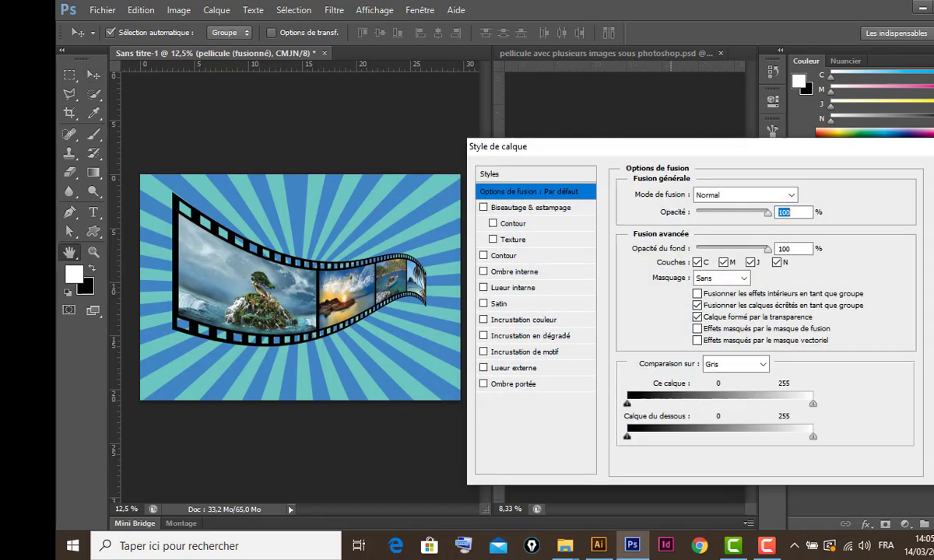
pyautogui.moveTo(697, 153); pyautogui.dragTo(666, 148)
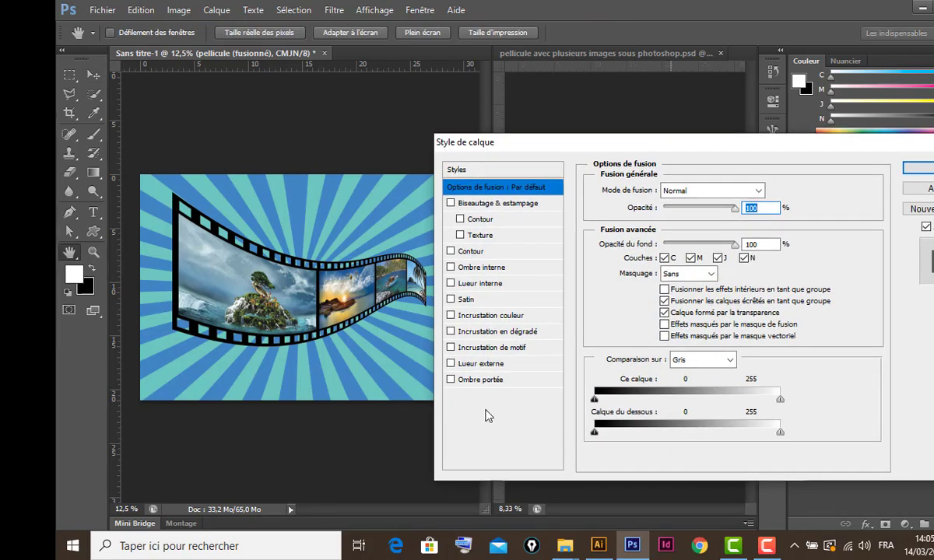
pyautogui.click(488, 364)
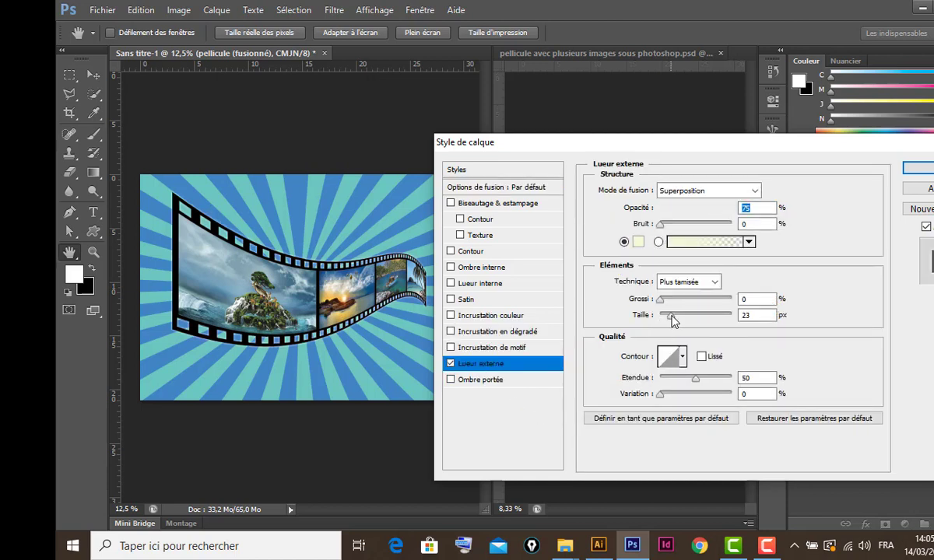
pyautogui.moveTo(669, 322)
pyautogui.mouseDown()
pyautogui.moveTo(683, 317)
pyautogui.moveTo(669, 304)
pyautogui.mouseUp()
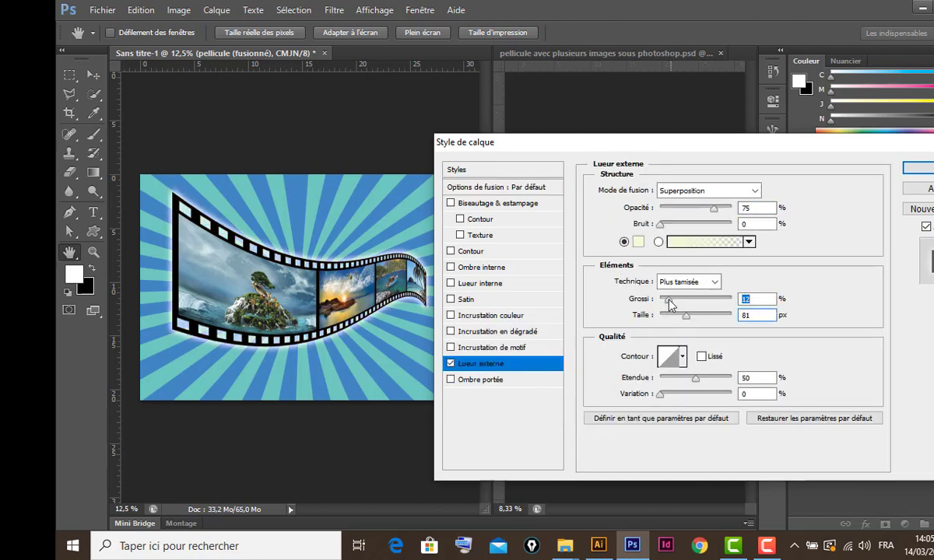
# - Try several contour presets for the outer glow and choose the narrow single-peak ring shape
pyautogui.click(682, 358)
pyautogui.click(624, 389)
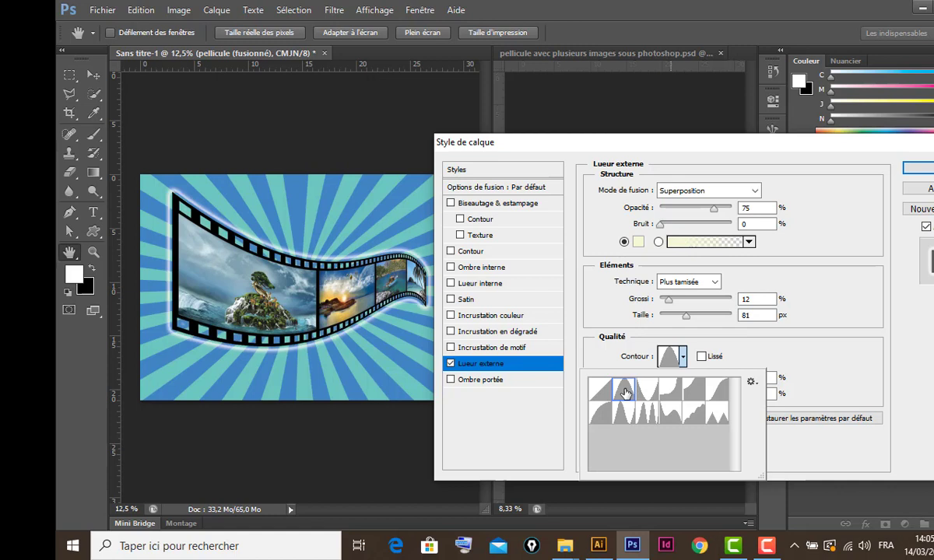
pyautogui.click(647, 389)
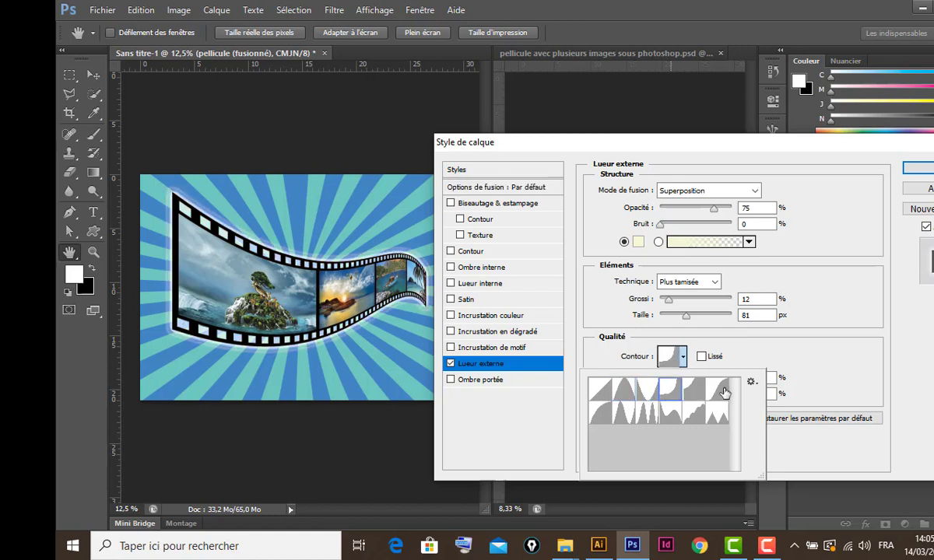
pyautogui.click(717, 389)
pyautogui.click(711, 415)
pyautogui.click(668, 414)
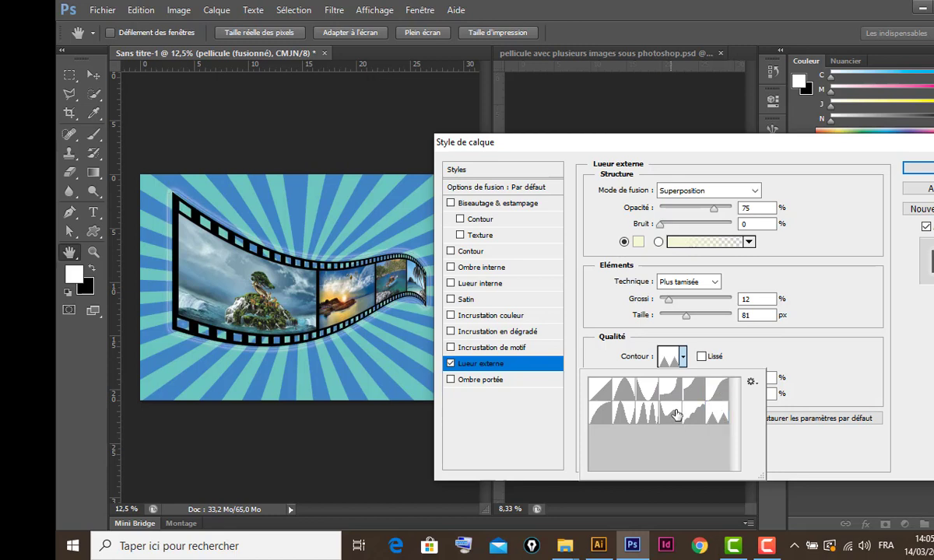
pyautogui.click(652, 418)
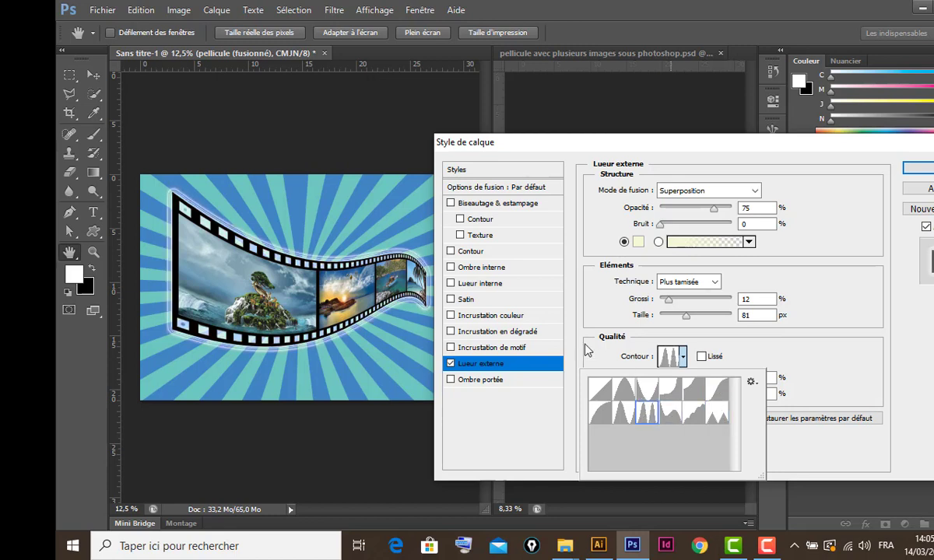
pyautogui.click(624, 417)
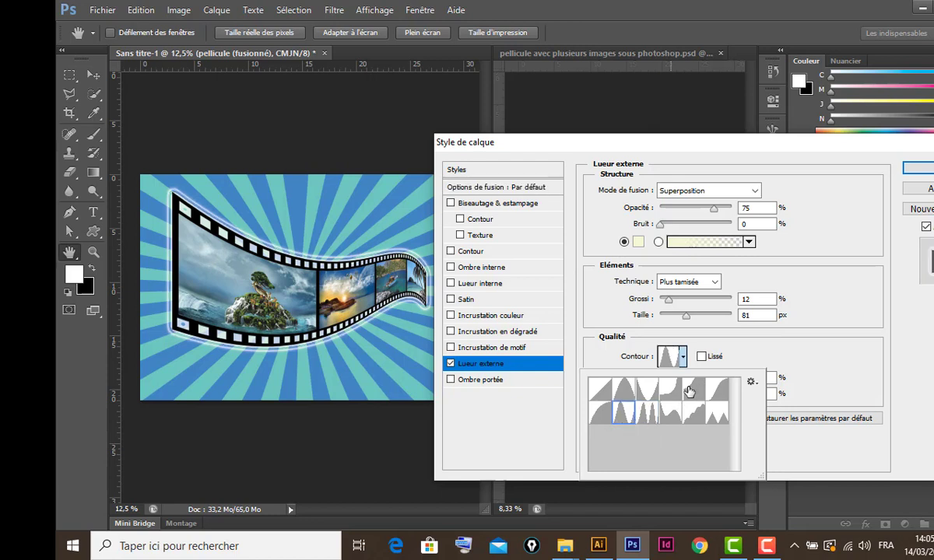
# - Increase the outer glow's size to 100 px
pyautogui.click(689, 316)
pyautogui.click(688, 316)
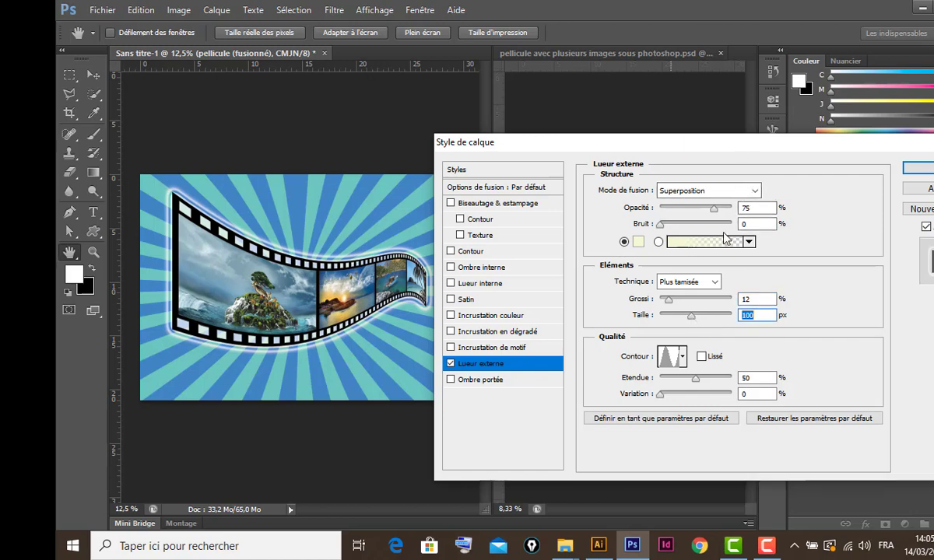
pyautogui.moveTo(748, 142); pyautogui.dragTo(733, 181)
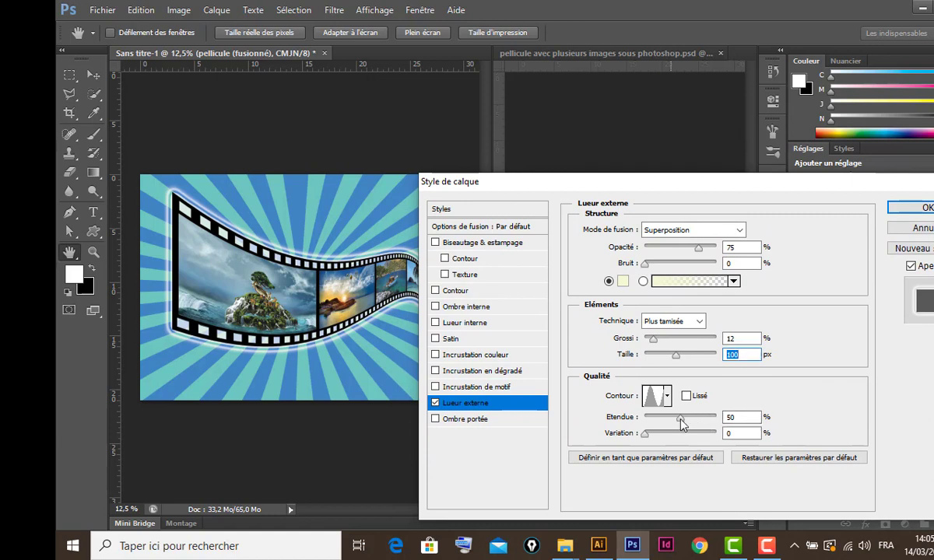
# - Set the range of the film strip's outer glow to 40 % and apply the layer style
pyautogui.moveTo(680, 418); pyautogui.dragTo(667, 418)
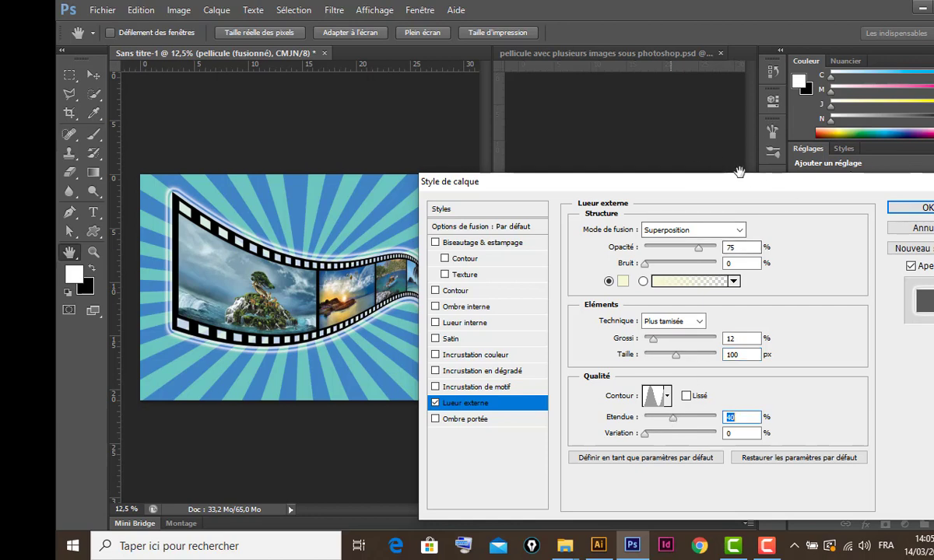
pyautogui.moveTo(766, 189); pyautogui.dragTo(646, 300)
pyautogui.moveTo(646, 263); pyautogui.dragTo(659, 175)
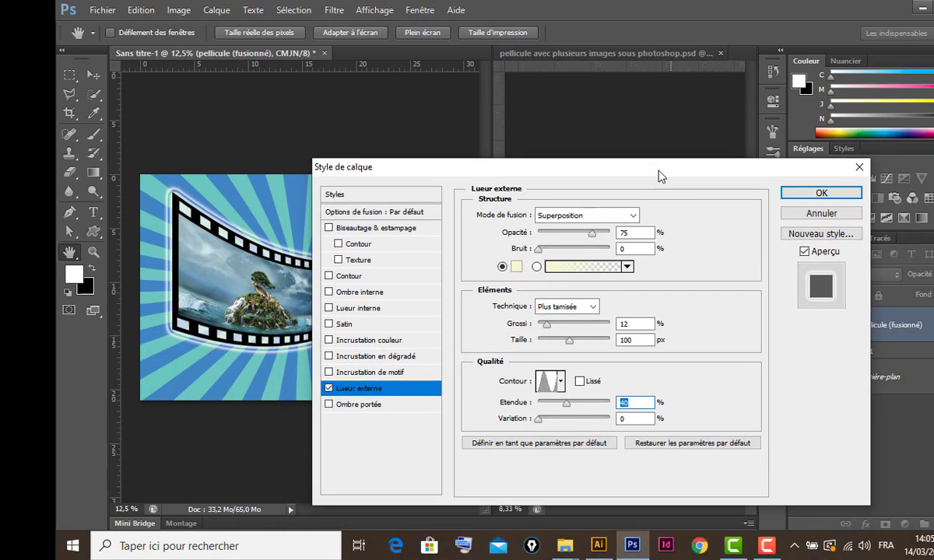
pyautogui.click(819, 193)
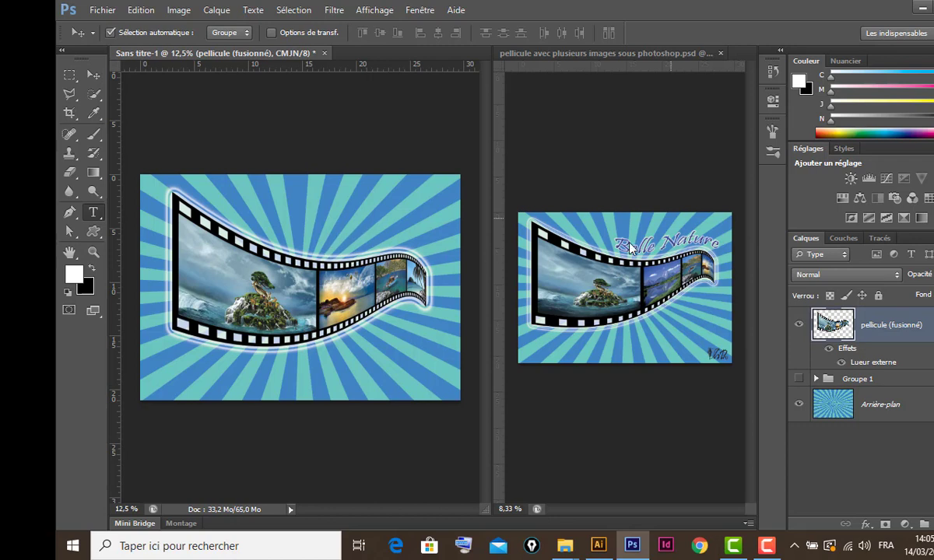
# - Add the title text "Belle Nature" and place it above the narrow right half of the film strip
pyautogui.click(92, 211)
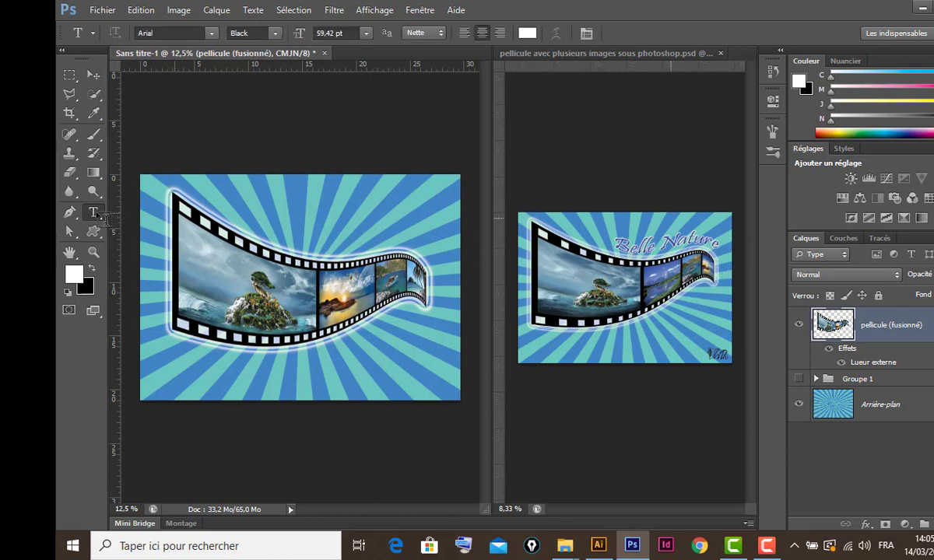
pyautogui.click(315, 241)
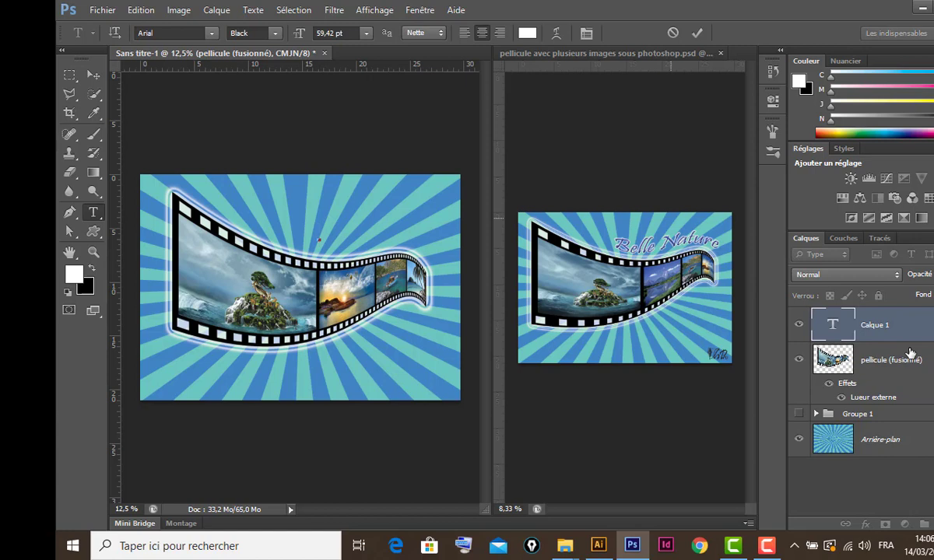
pyautogui.write('Bel')
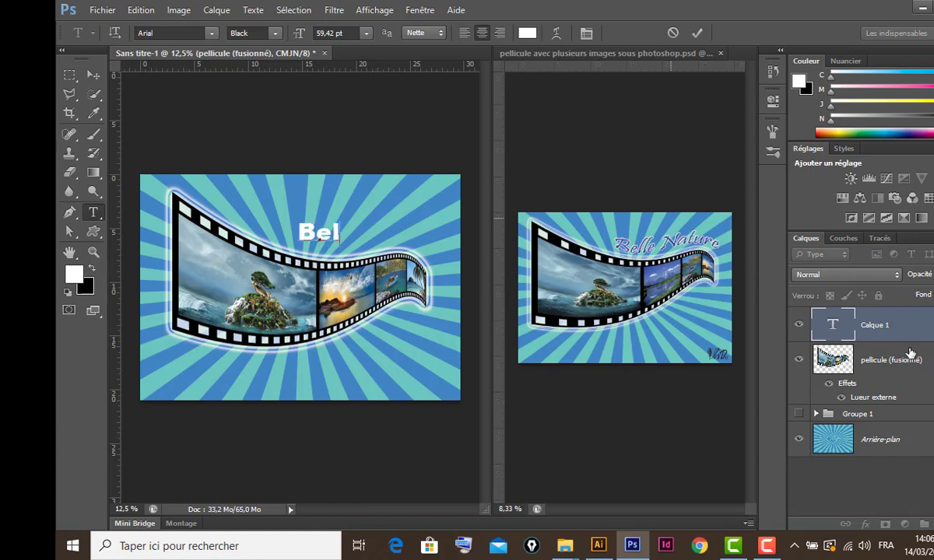
pyautogui.write('le Nature')
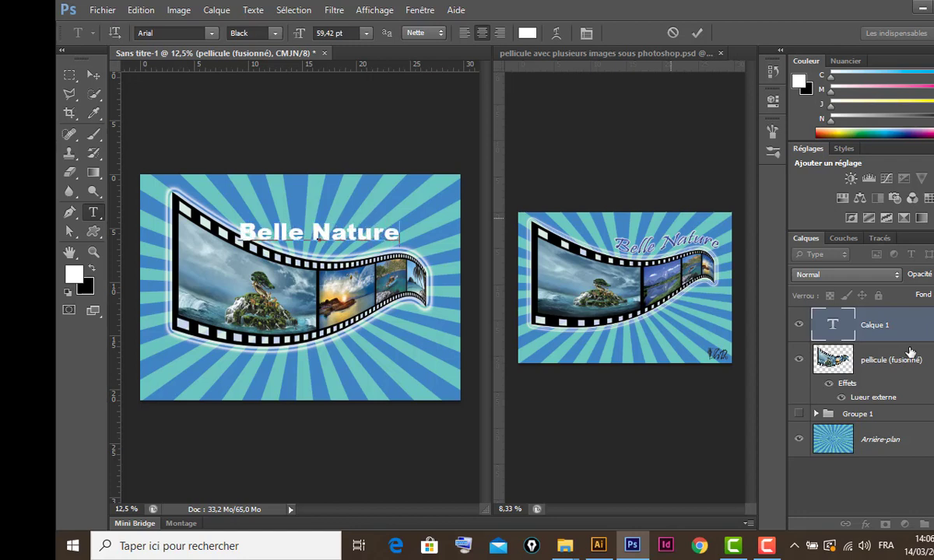
pyautogui.click(95, 76)
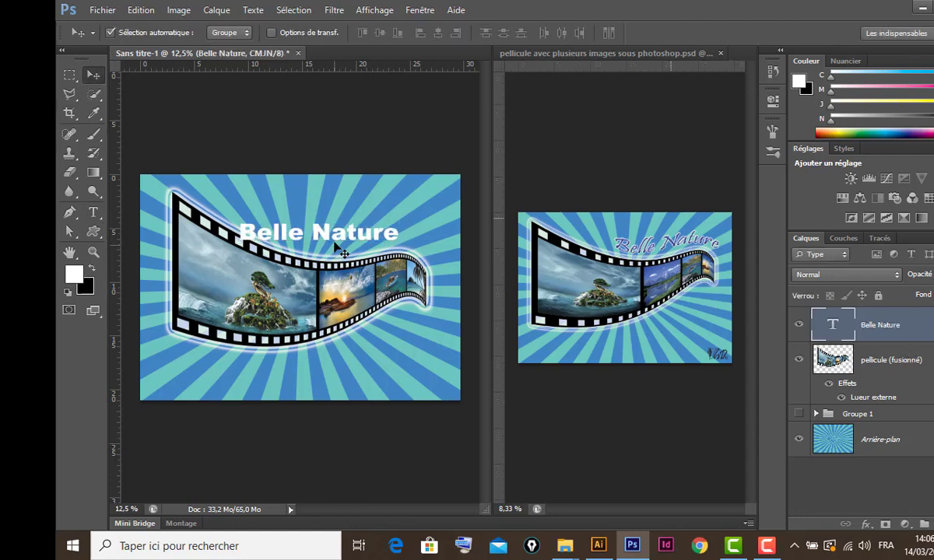
pyautogui.moveTo(333, 238); pyautogui.dragTo(374, 235)
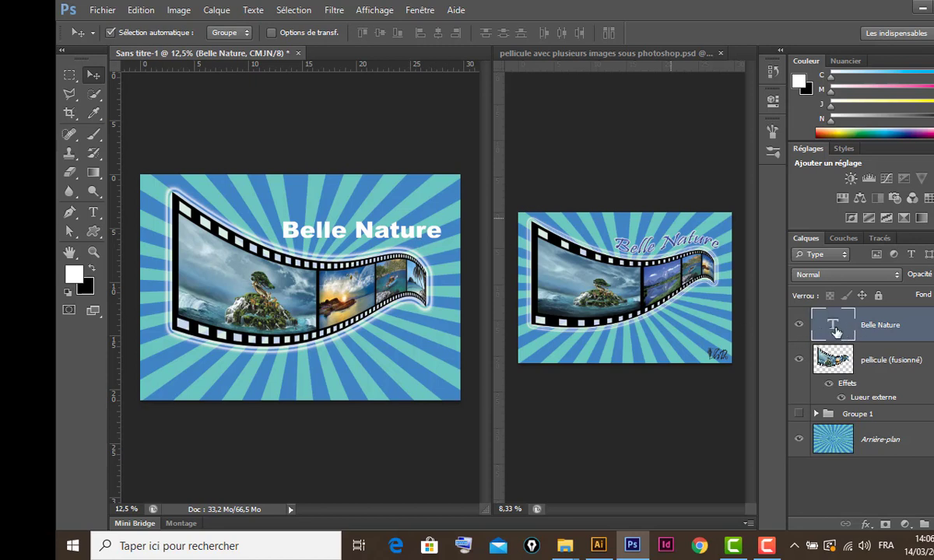
# - Change the title's font to Pristina and its size to 74.42 pt
pyautogui.doubleClick(830, 327)
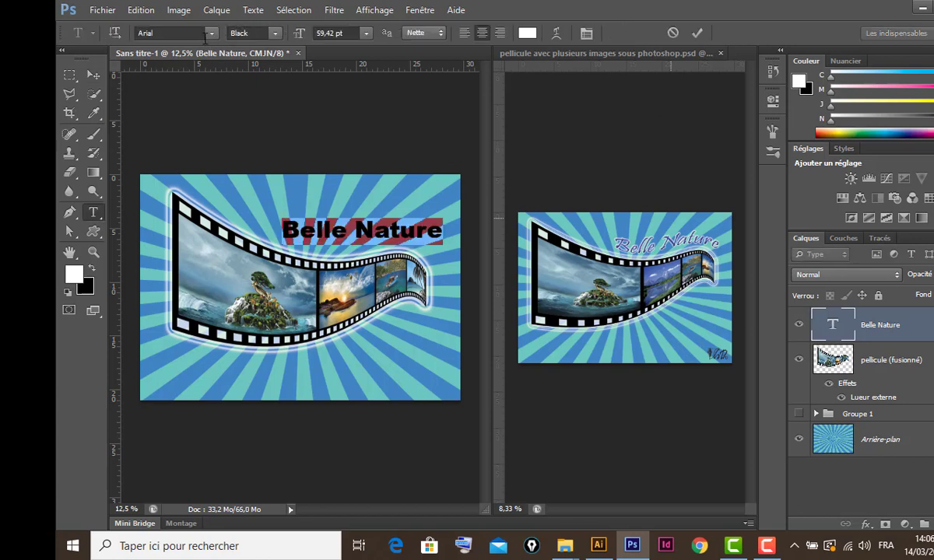
pyautogui.click(165, 32)
pyautogui.write('Pristin')
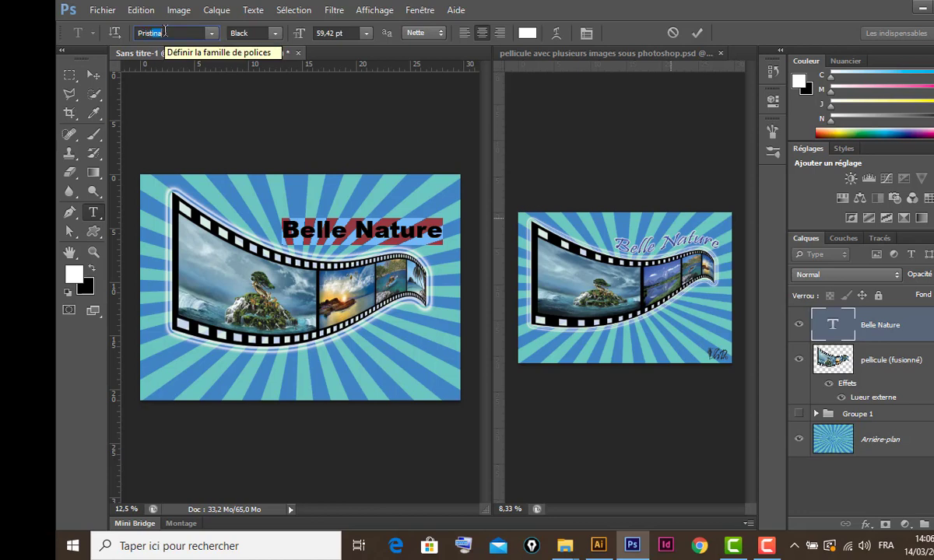
pyautogui.press('Return')
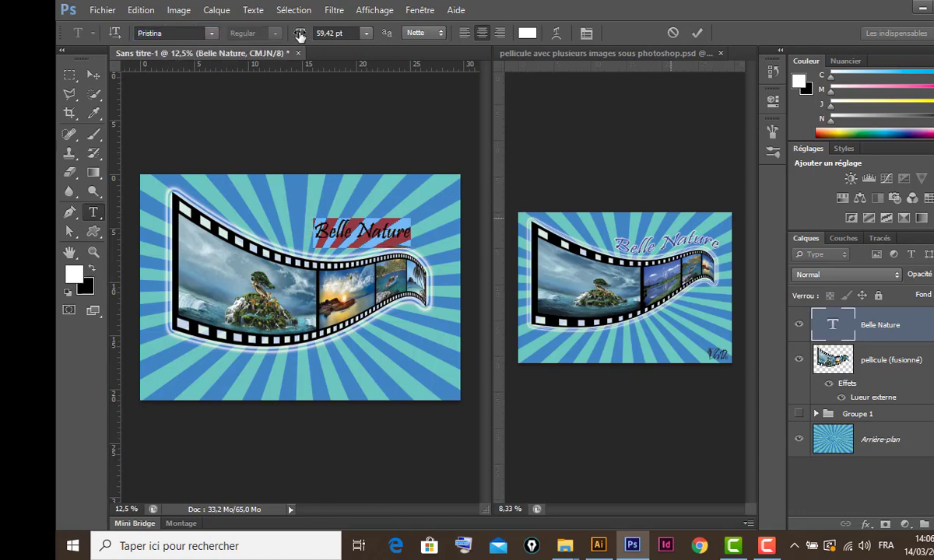
pyautogui.moveTo(300, 34); pyautogui.dragTo(311, 33)
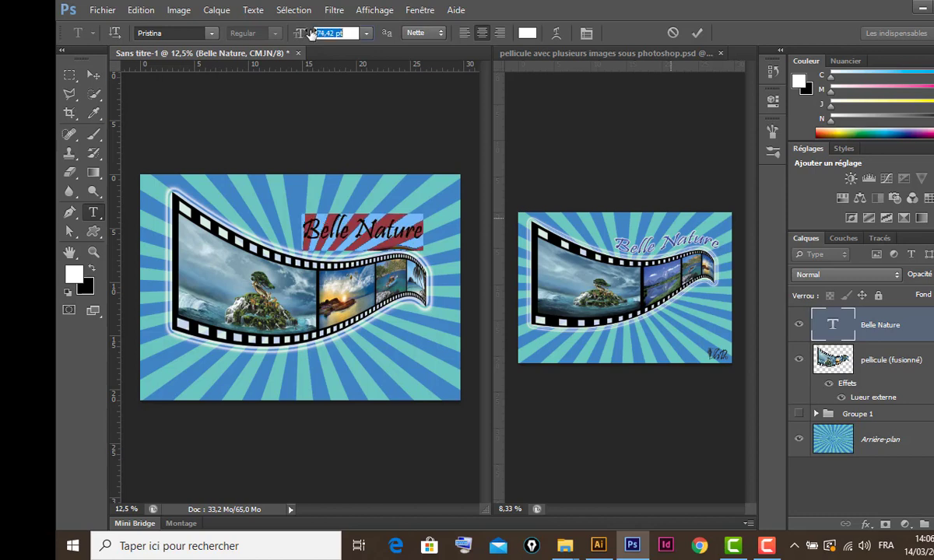
pyautogui.click(93, 75)
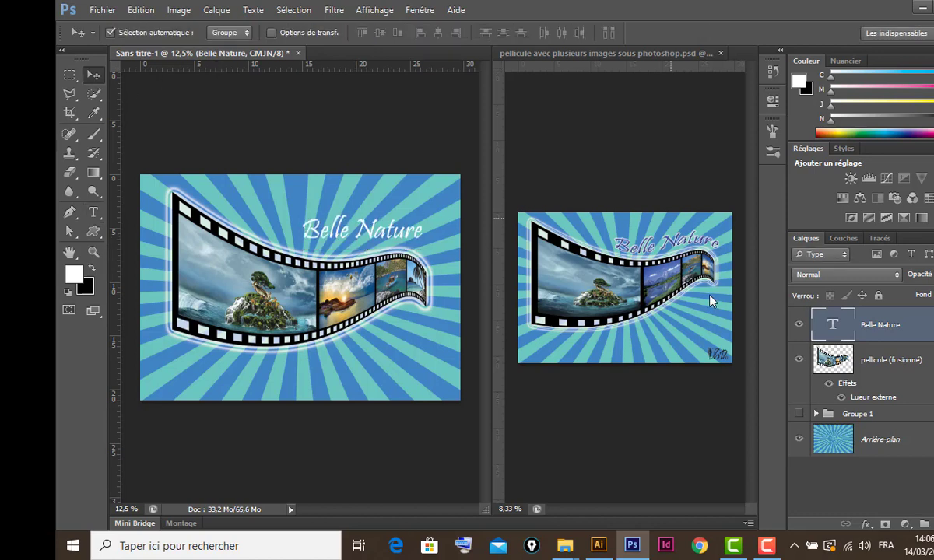
# - Change the title's text colour to blue-violet 2b0af5
pyautogui.doubleClick(834, 326)
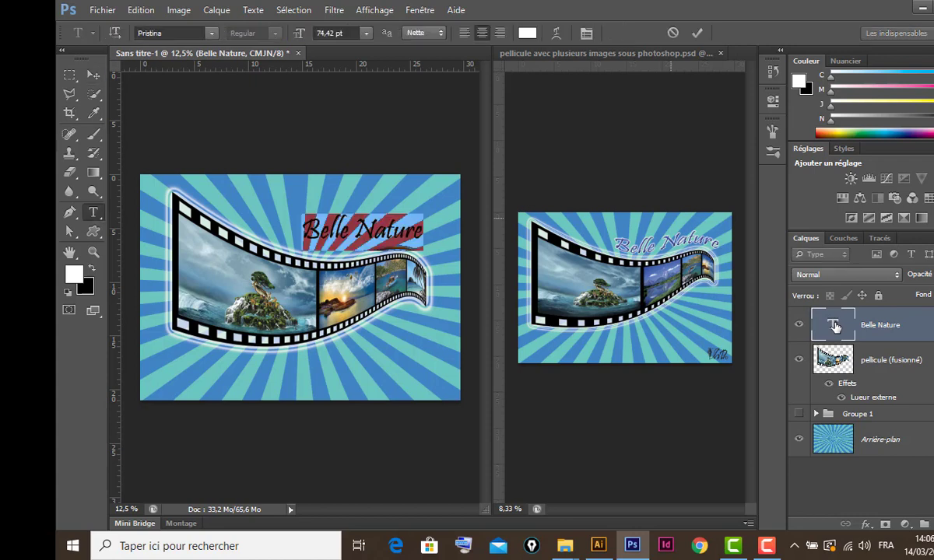
pyautogui.click(527, 34)
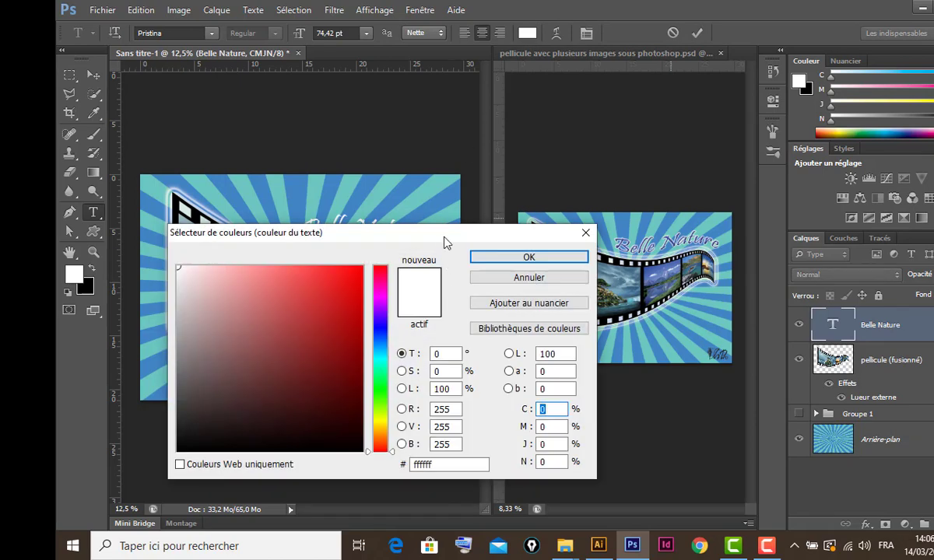
pyautogui.moveTo(415, 222); pyautogui.dragTo(552, 296)
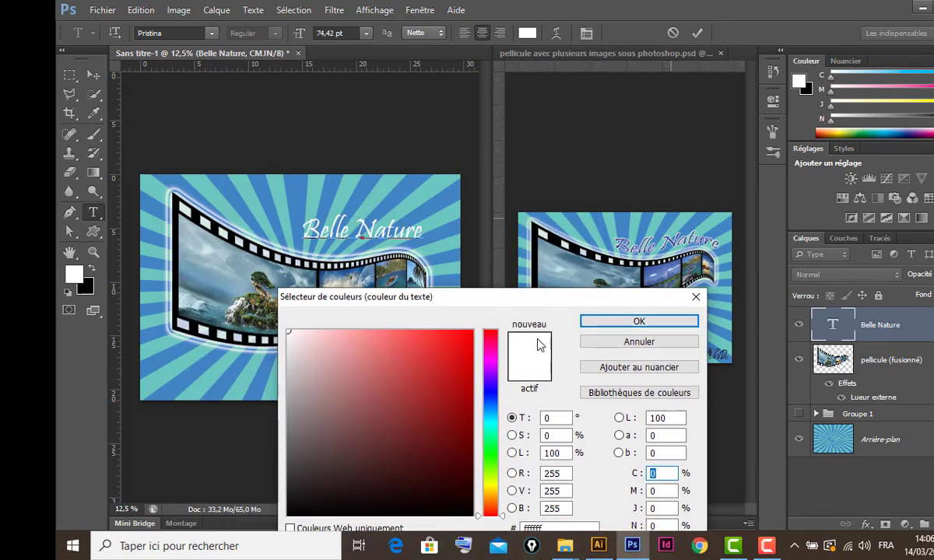
pyautogui.click(492, 390)
pyautogui.click(465, 337)
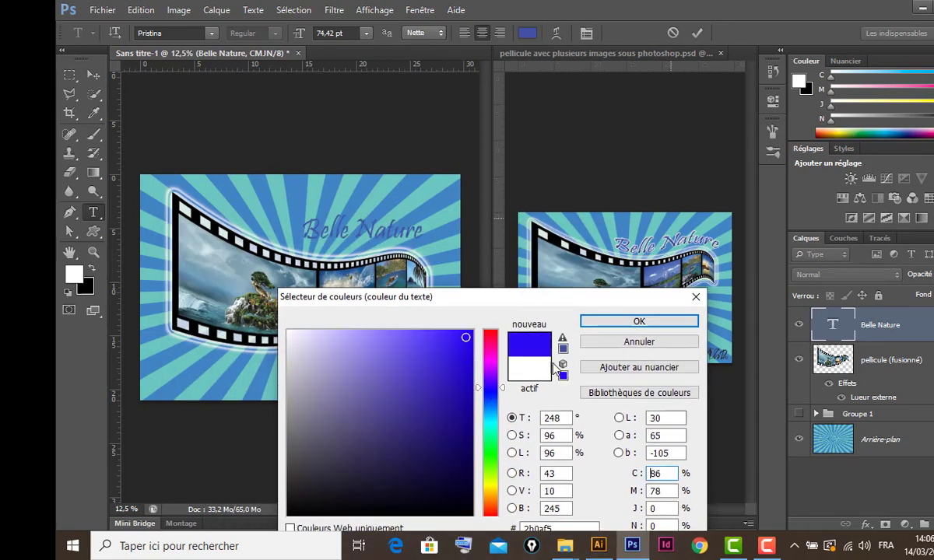
pyautogui.click(659, 324)
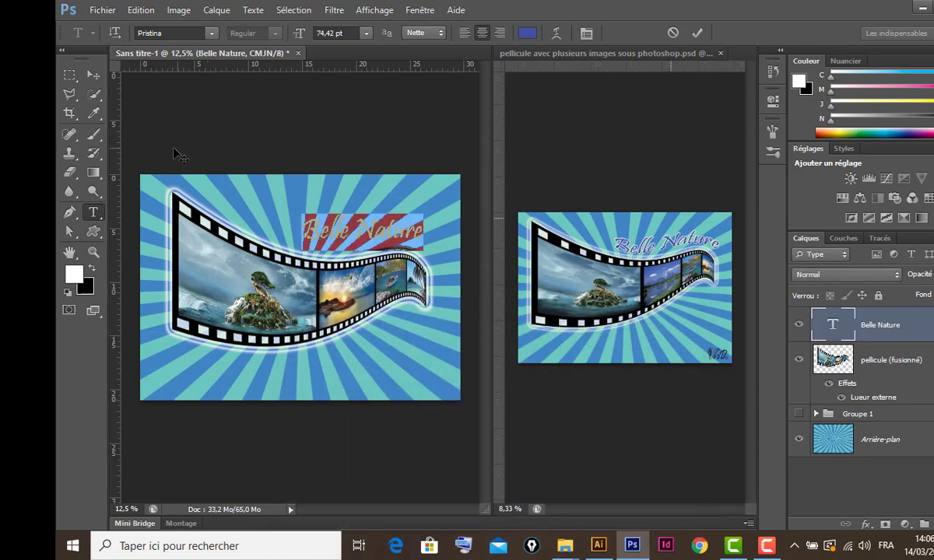
pyautogui.click(91, 73)
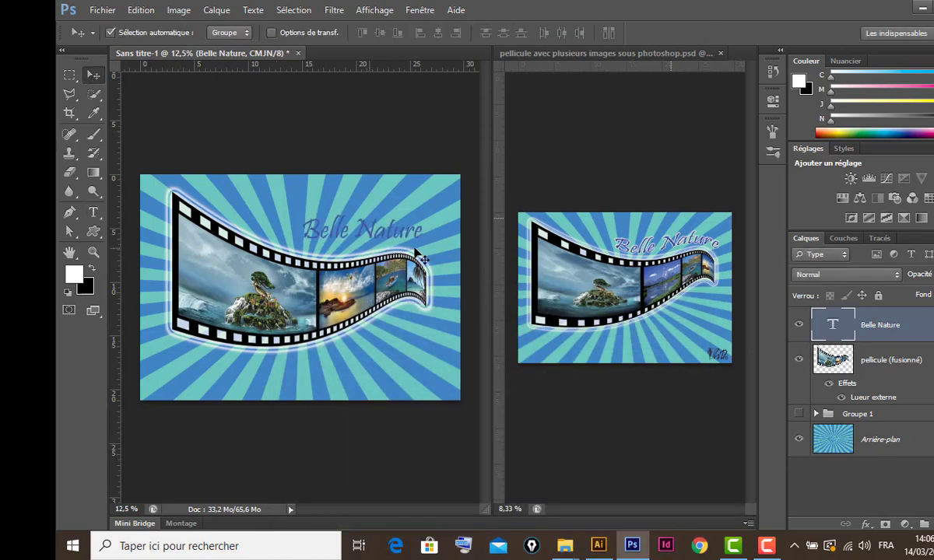
# - Enlarge the "Belle Nature" title to 81.42 pt
pyautogui.doubleClick(834, 325)
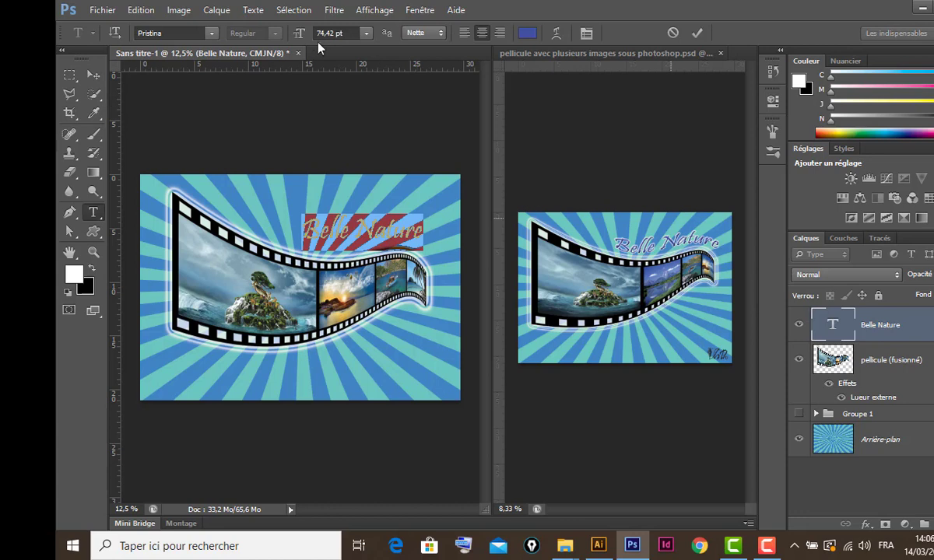
pyautogui.moveTo(301, 35); pyautogui.dragTo(306, 36)
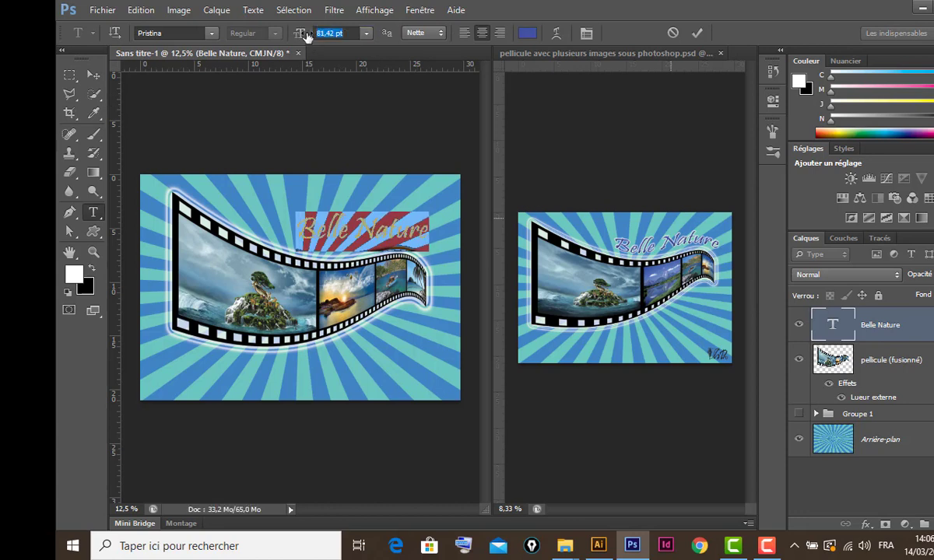
pyautogui.click(90, 70)
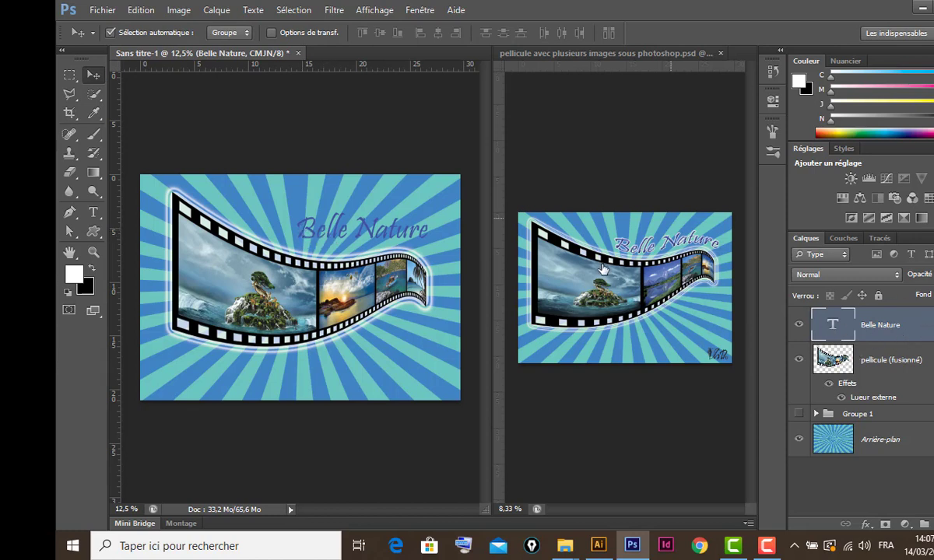
# - Add a white outside stroke of 6 px to the "Belle Nature" text layer
pyautogui.doubleClick(903, 327)
pyautogui.moveTo(540, 169); pyautogui.dragTo(698, 140)
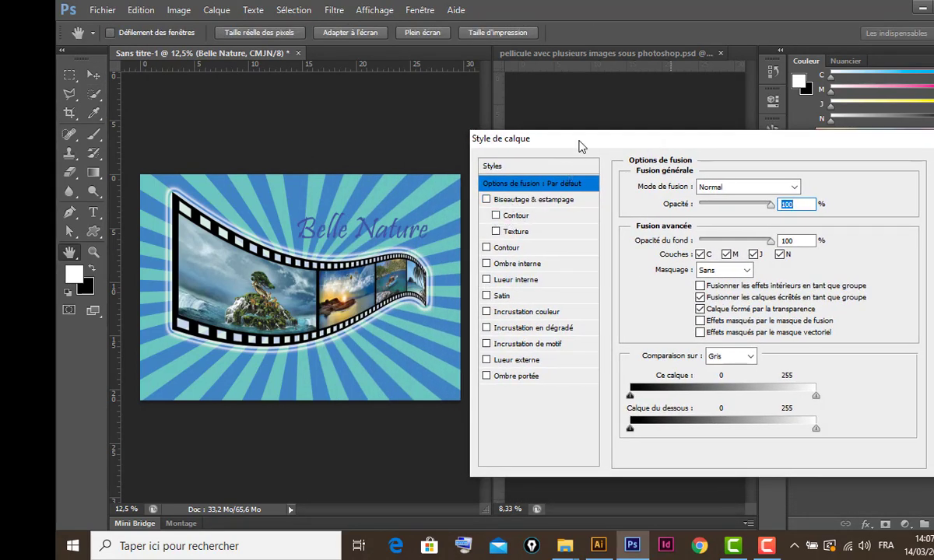
pyautogui.moveTo(579, 144); pyautogui.dragTo(589, 126)
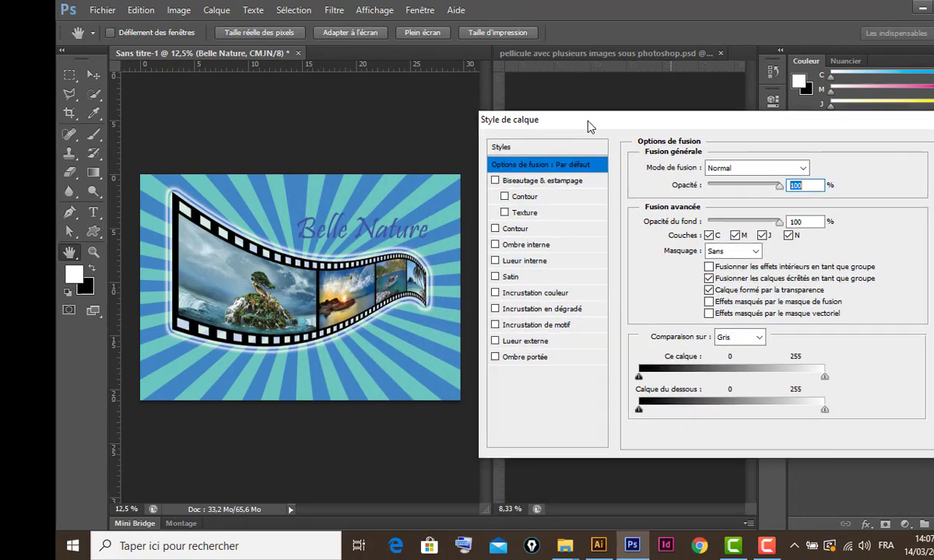
pyautogui.click(520, 231)
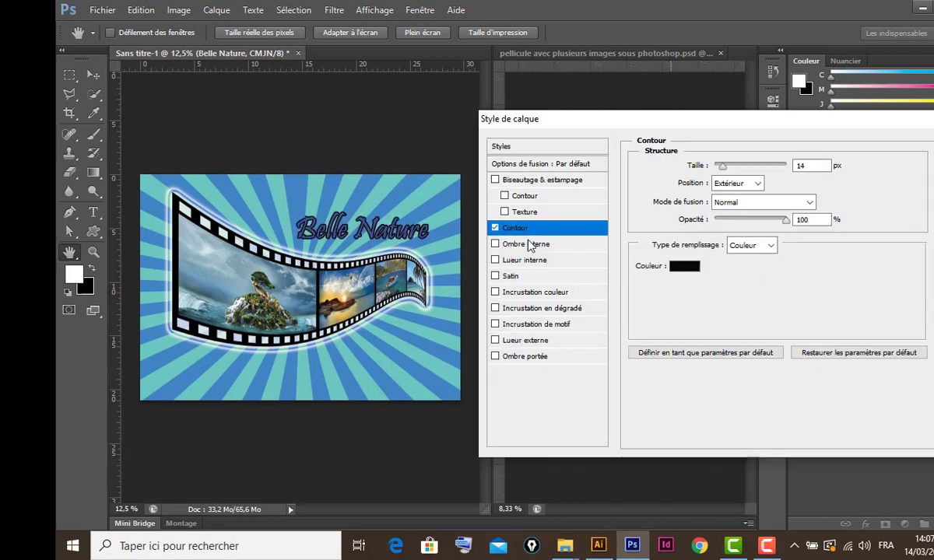
pyautogui.click(683, 268)
pyautogui.moveTo(322, 346); pyautogui.dragTo(272, 327)
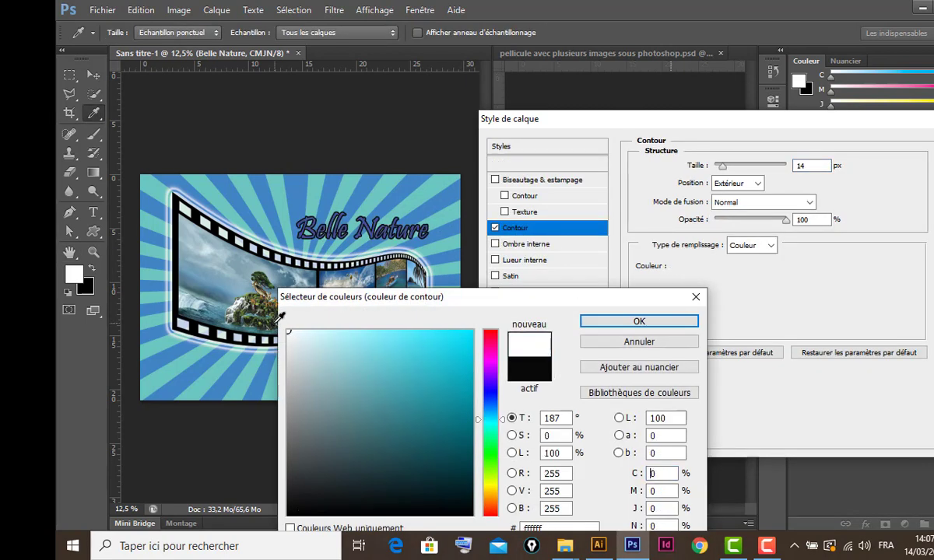
pyautogui.click(638, 320)
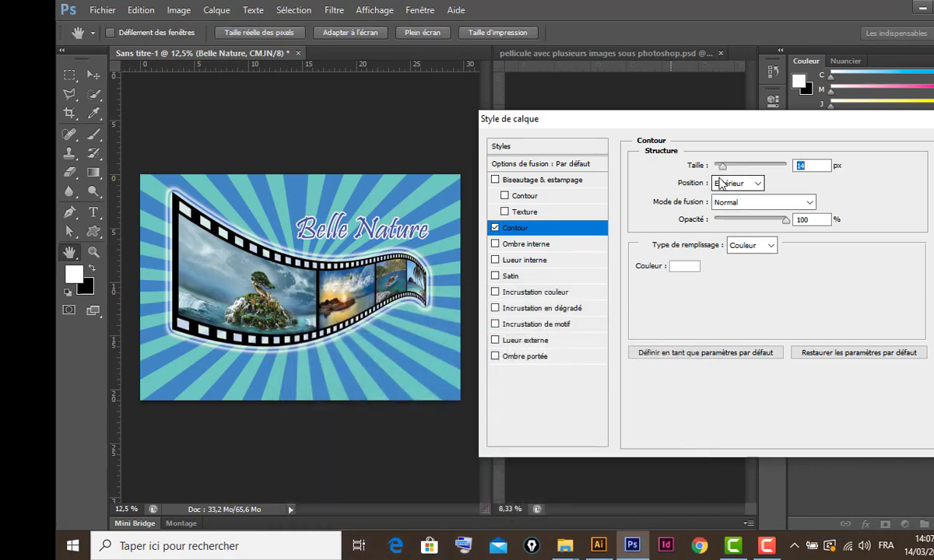
pyautogui.moveTo(722, 173); pyautogui.dragTo(720, 172)
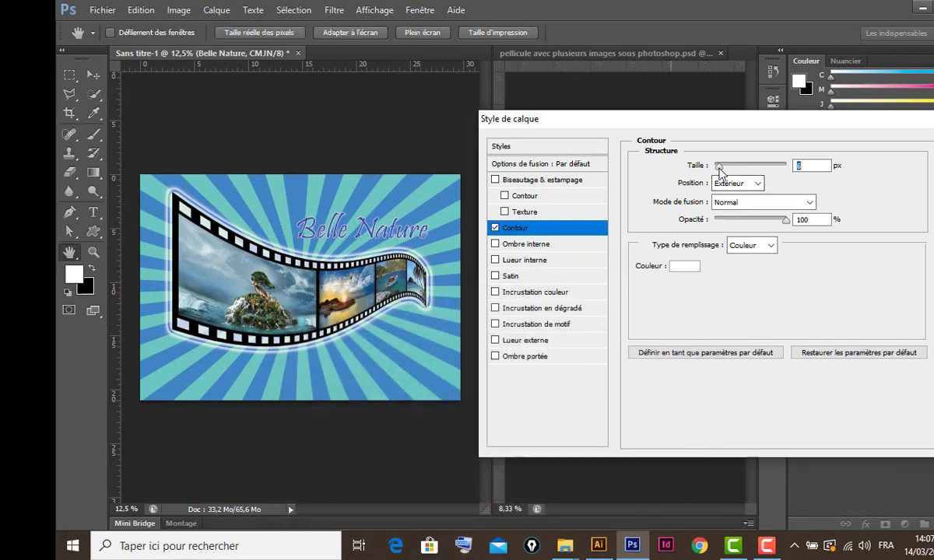
# - Add an outer glow to the title with a spread of 2 % and a size of 29 px, and apply the layer style
pyautogui.click(541, 343)
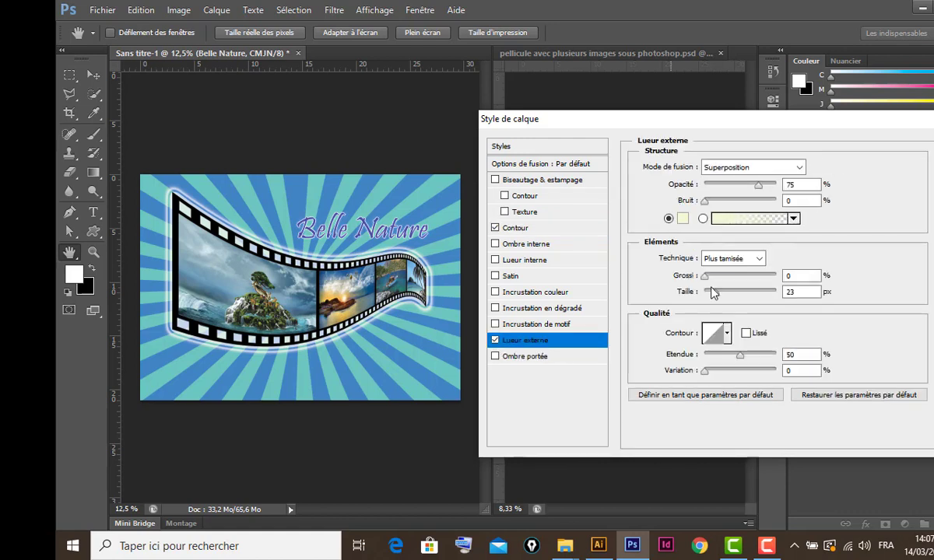
pyautogui.moveTo(715, 292)
pyautogui.mouseDown()
pyautogui.moveTo(732, 296)
pyautogui.moveTo(706, 278)
pyautogui.mouseUp()
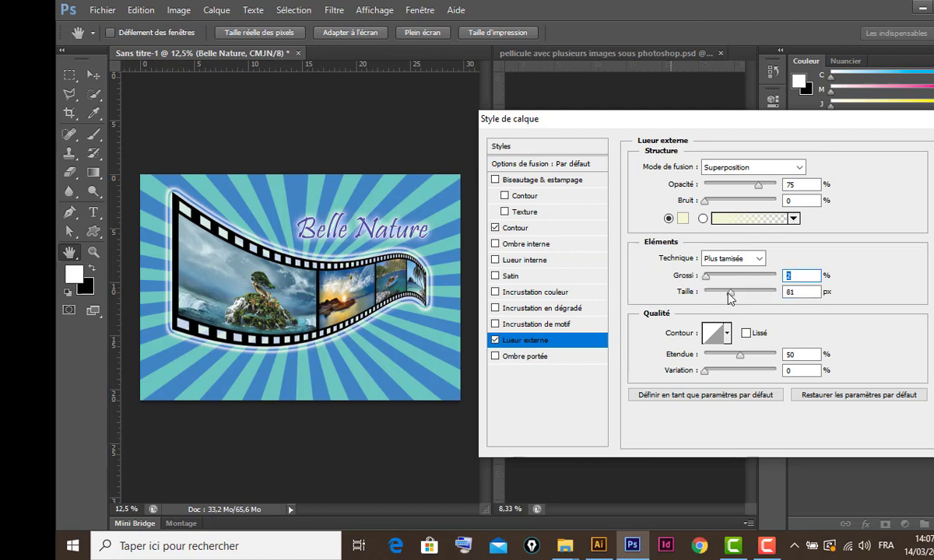
pyautogui.moveTo(730, 293); pyautogui.dragTo(717, 301)
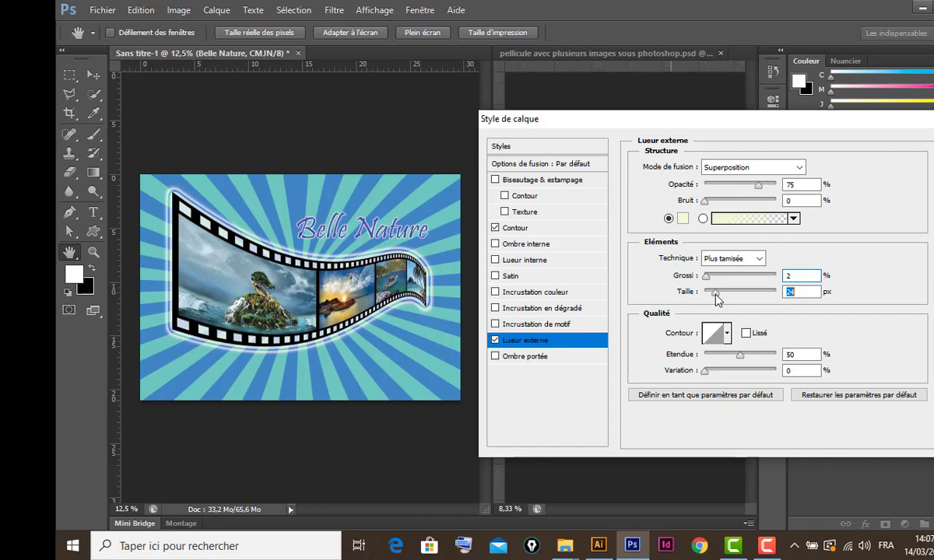
pyautogui.moveTo(715, 296); pyautogui.dragTo(718, 296)
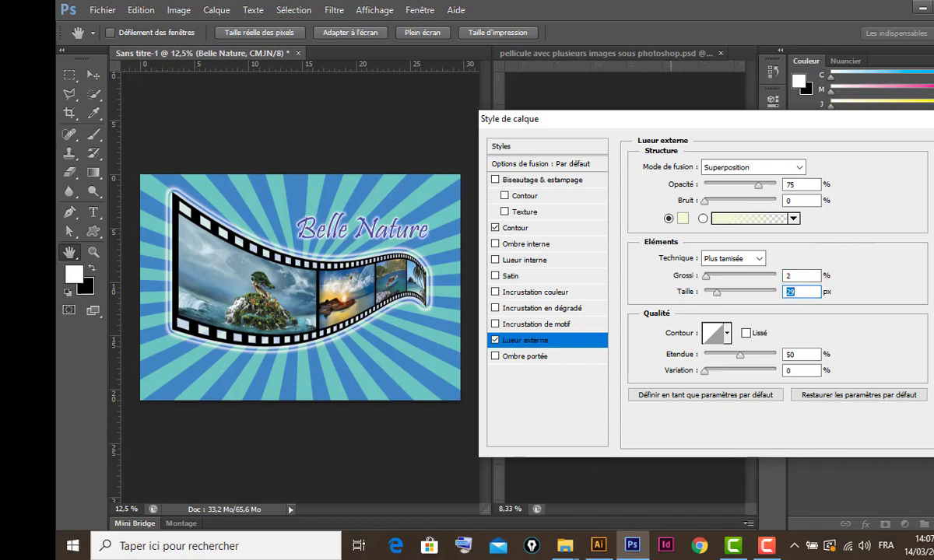
pyautogui.press('Return')
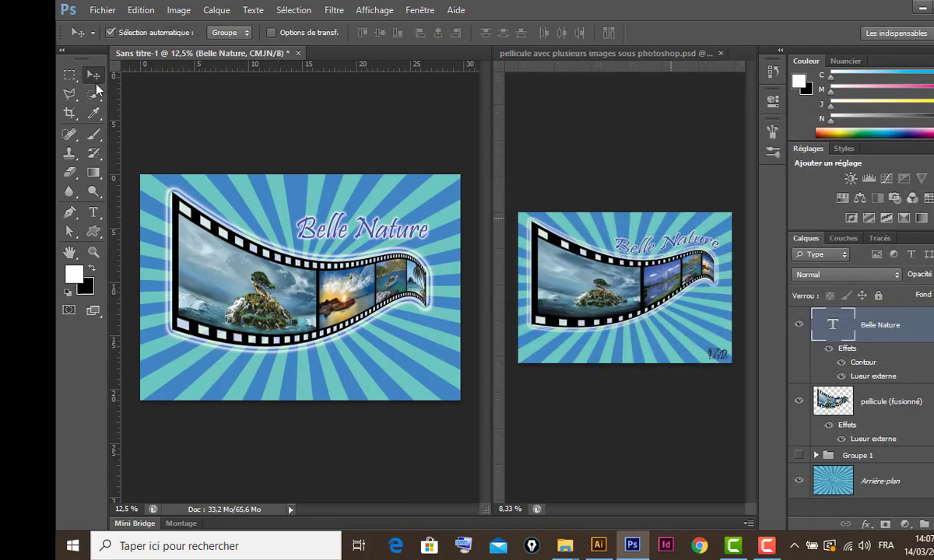
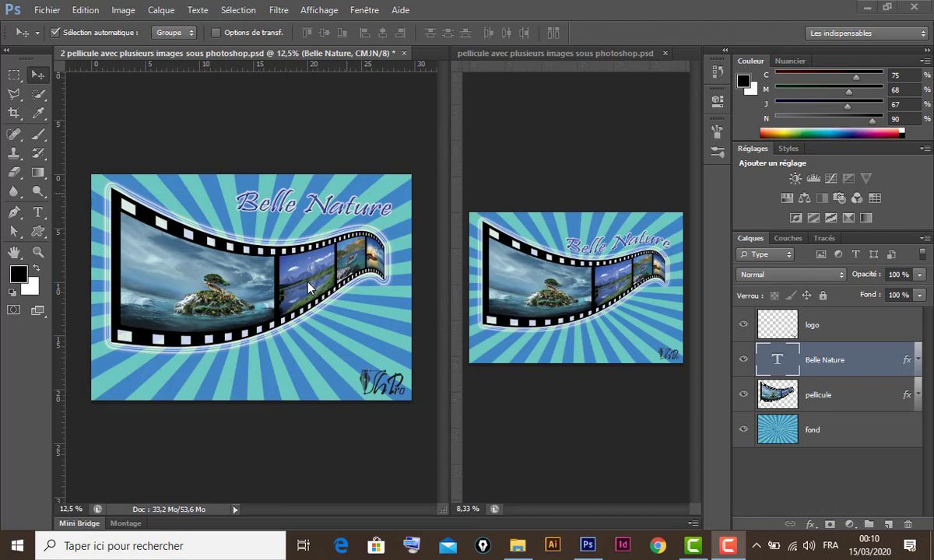
# - Warp the "Belle Nature" title with the Flag (Drapeau) style at a bend of 48 % and shift it slightly
pyautogui.hotkey('ctrl', 't')
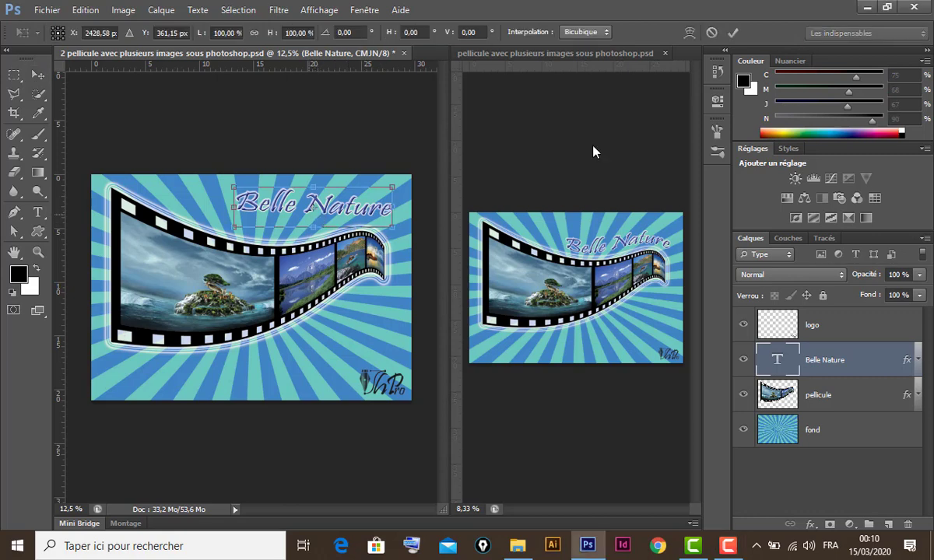
pyautogui.click(689, 33)
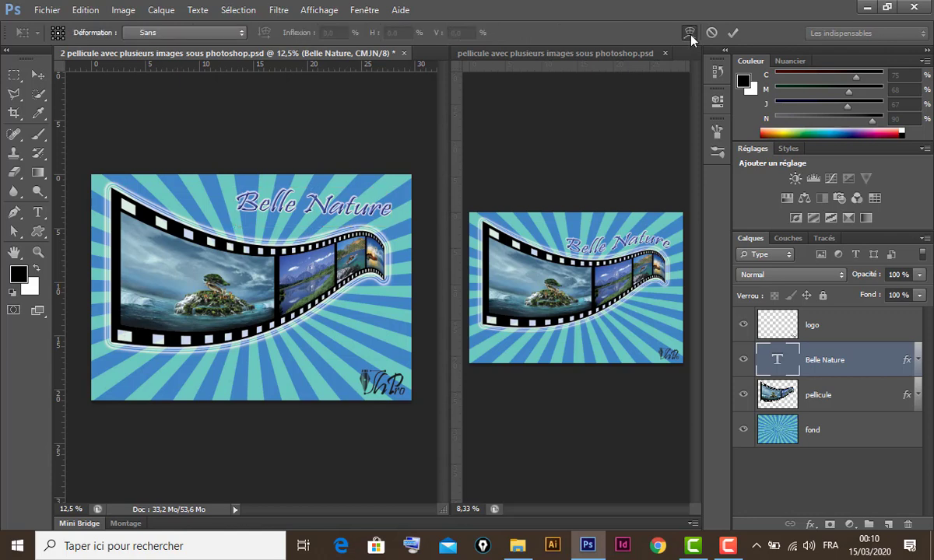
pyautogui.click(215, 33)
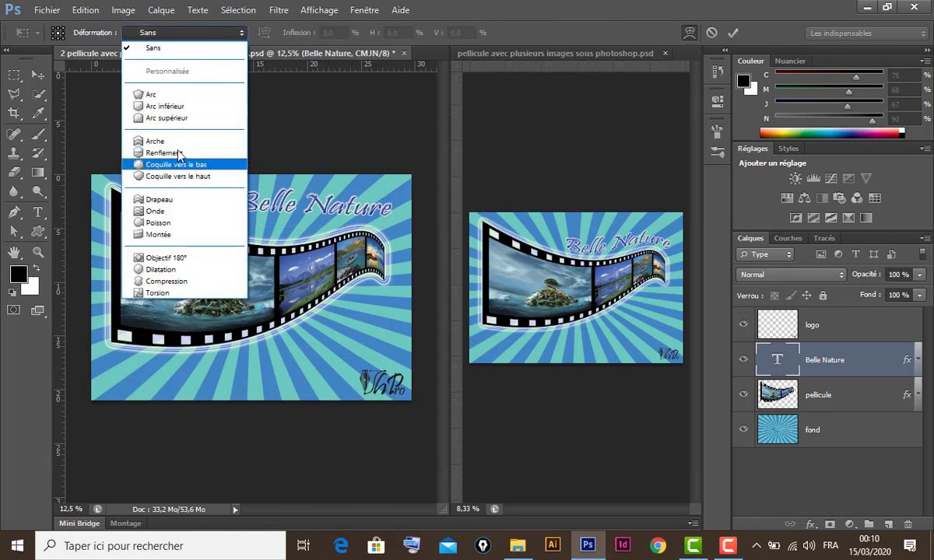
pyautogui.click(185, 206)
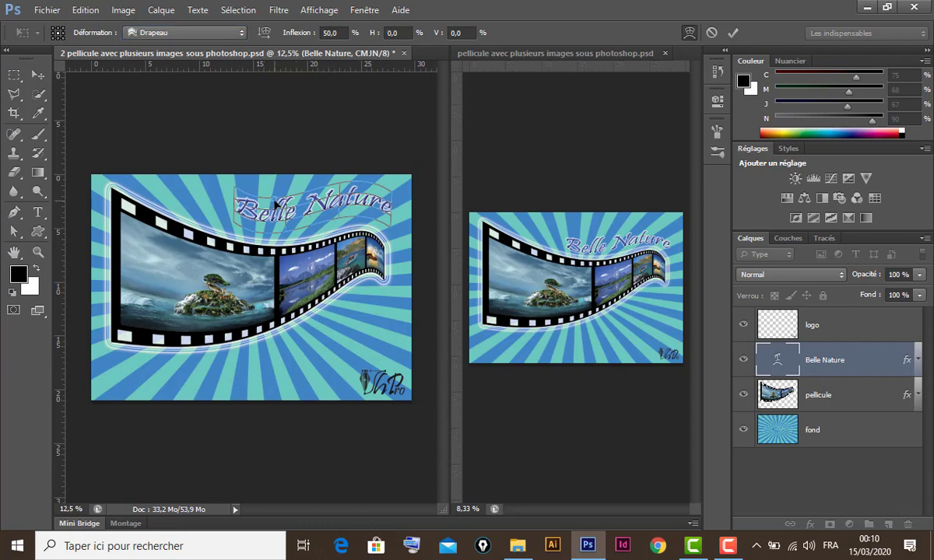
pyautogui.moveTo(274, 204)
pyautogui.mouseDown()
pyautogui.moveTo(273, 184)
pyautogui.moveTo(275, 200)
pyautogui.mouseUp()
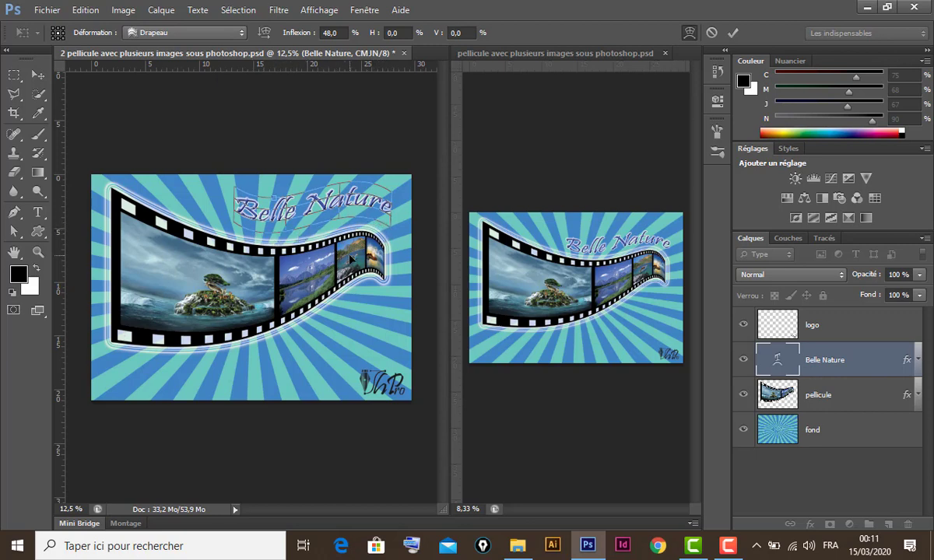
pyautogui.press('Return')
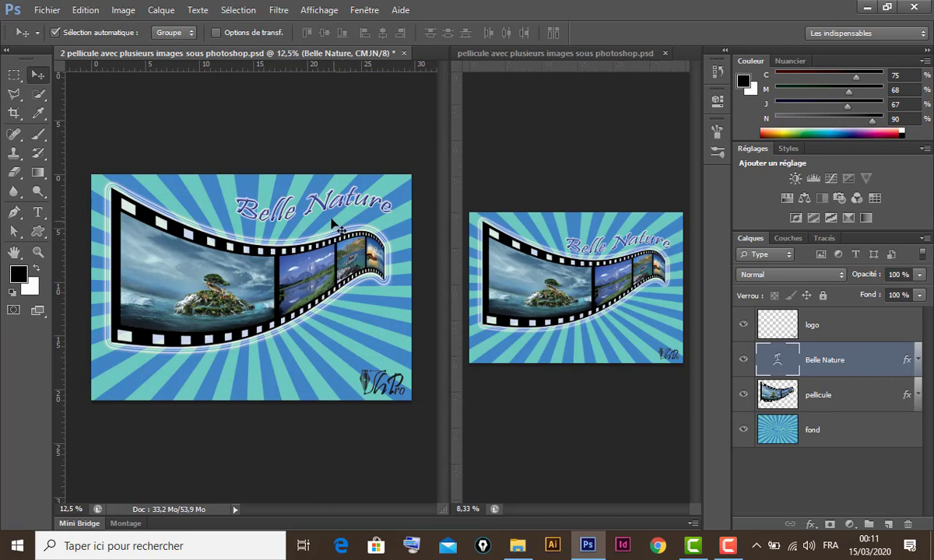
pyautogui.moveTo(321, 206)
pyautogui.mouseDown()
pyautogui.moveTo(326, 226)
pyautogui.moveTo(303, 211)
pyautogui.mouseUp()
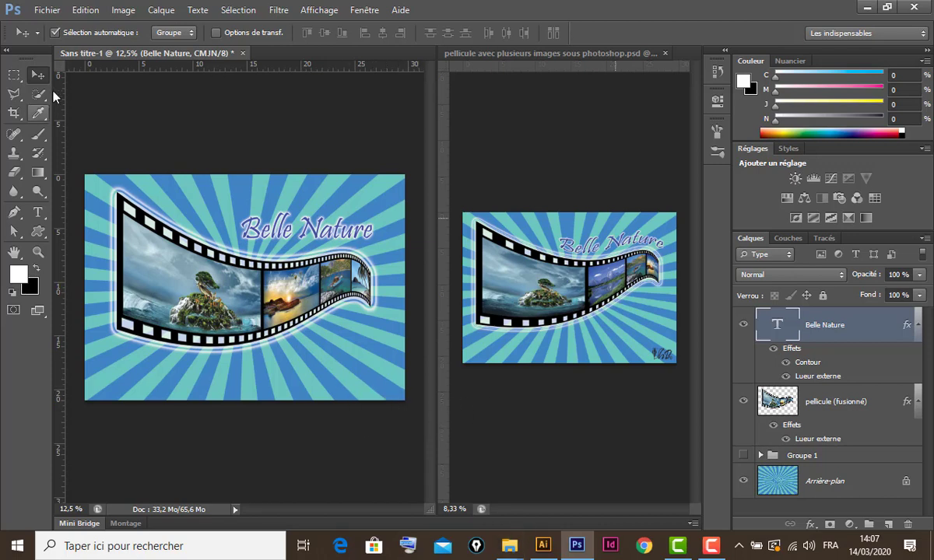
# - Add a new layer above the title and choose the 777 px logo brush for the Brush tool
pyautogui.click(39, 135)
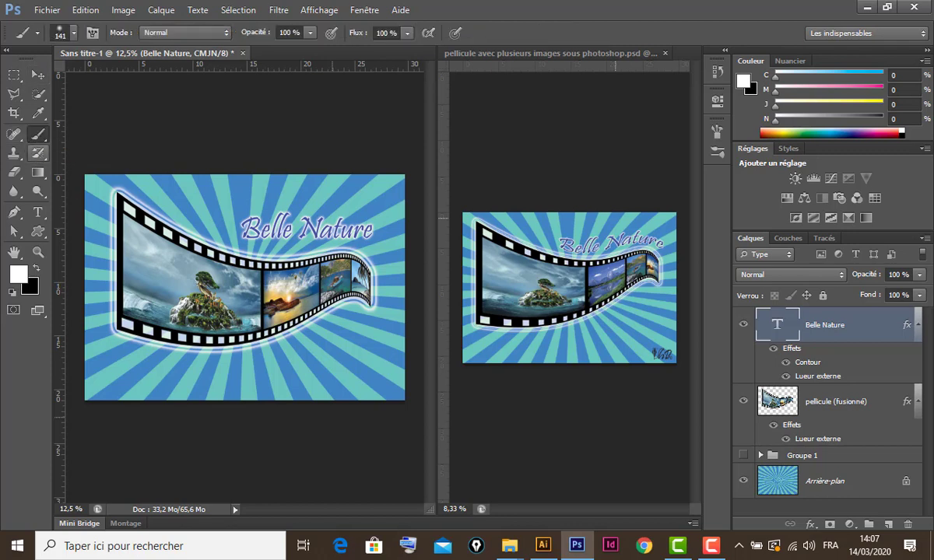
pyautogui.click(888, 526)
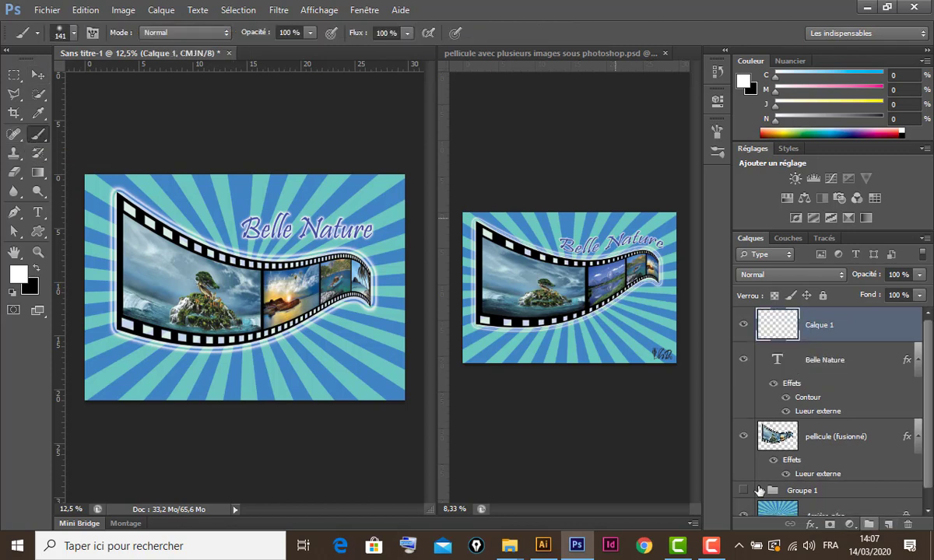
pyautogui.click(75, 34)
pyautogui.moveTo(168, 252); pyautogui.dragTo(168, 436)
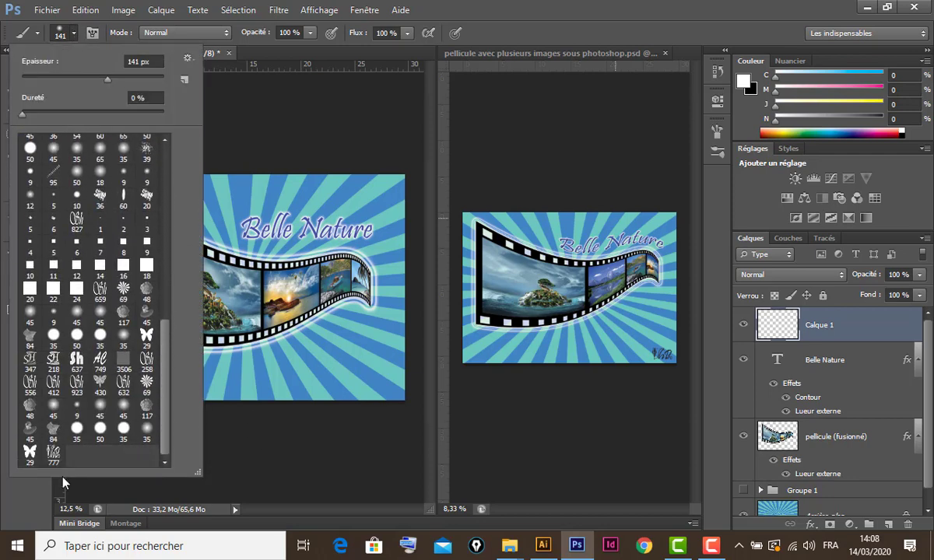
pyautogui.click(53, 456)
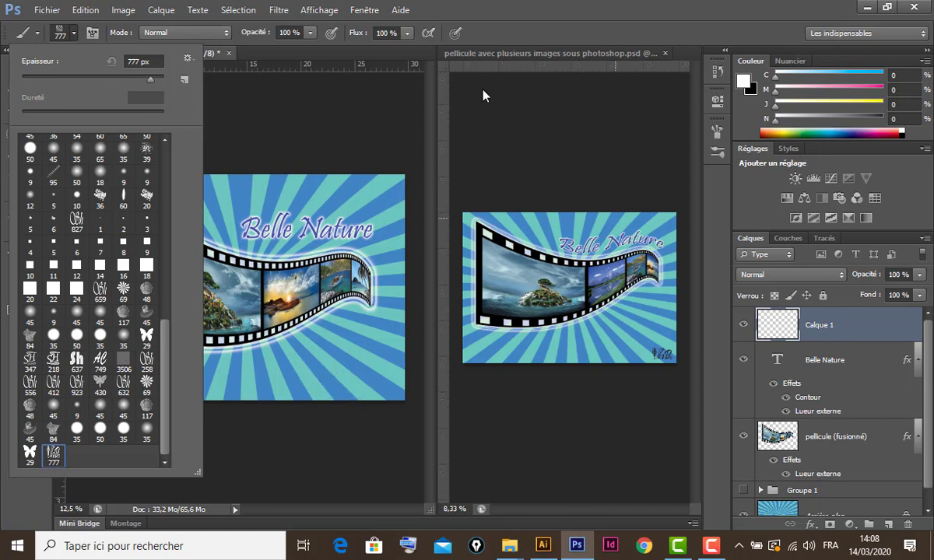
pyautogui.click(509, 16)
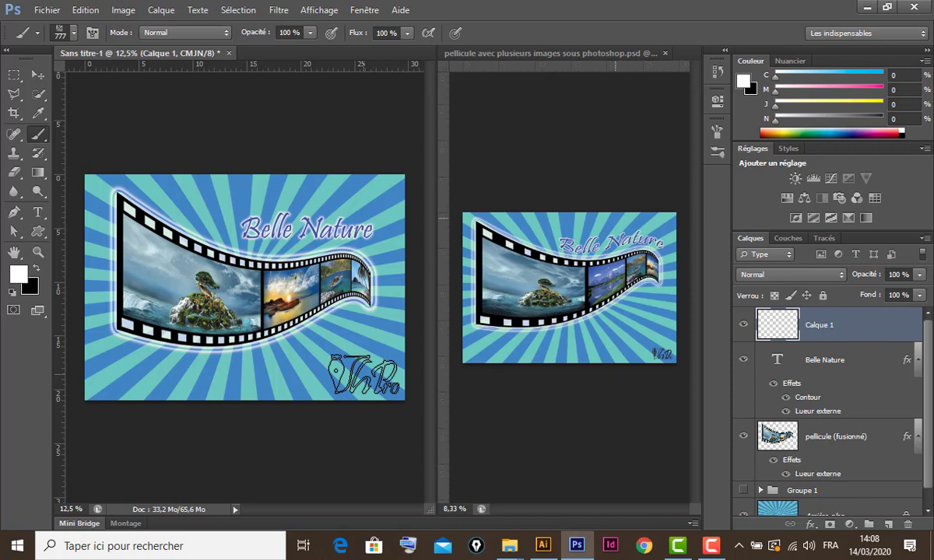
# - Try the logo stamp in white, undo it, and stamp it in black in the poster's lower-right corner
pyautogui.click(364, 376)
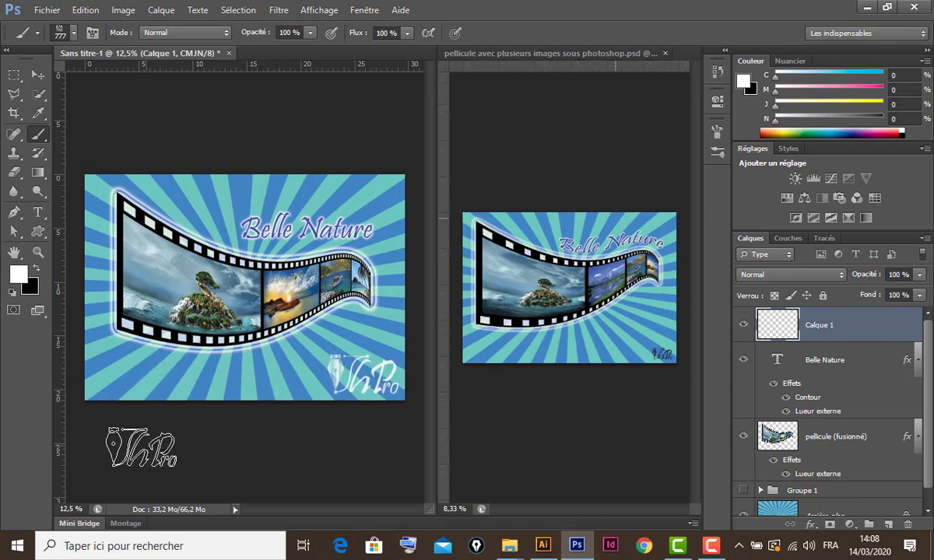
pyautogui.click(38, 73)
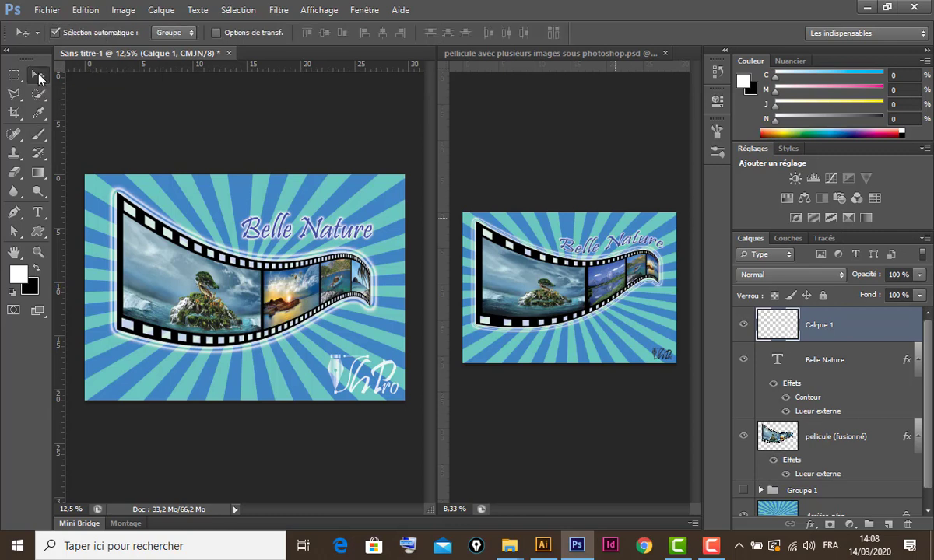
pyautogui.click(35, 266)
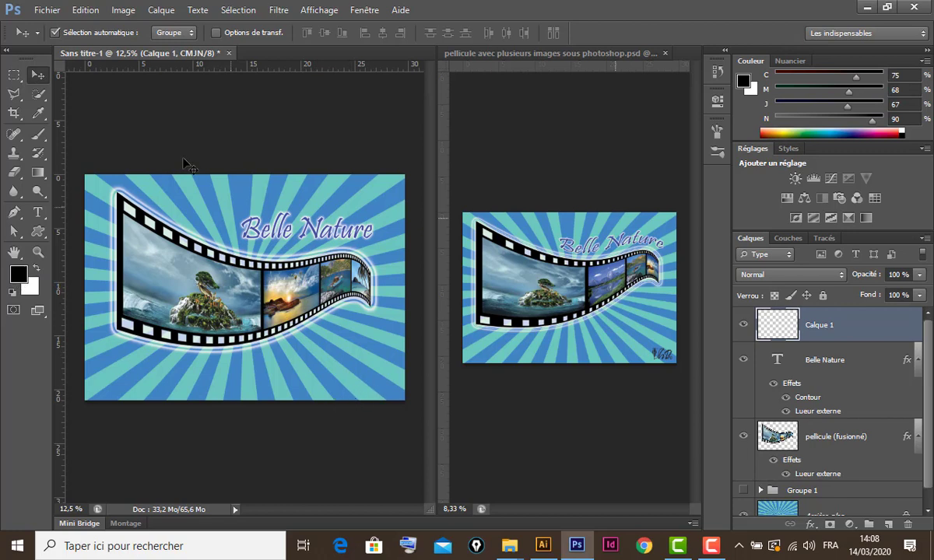
pyautogui.click(39, 134)
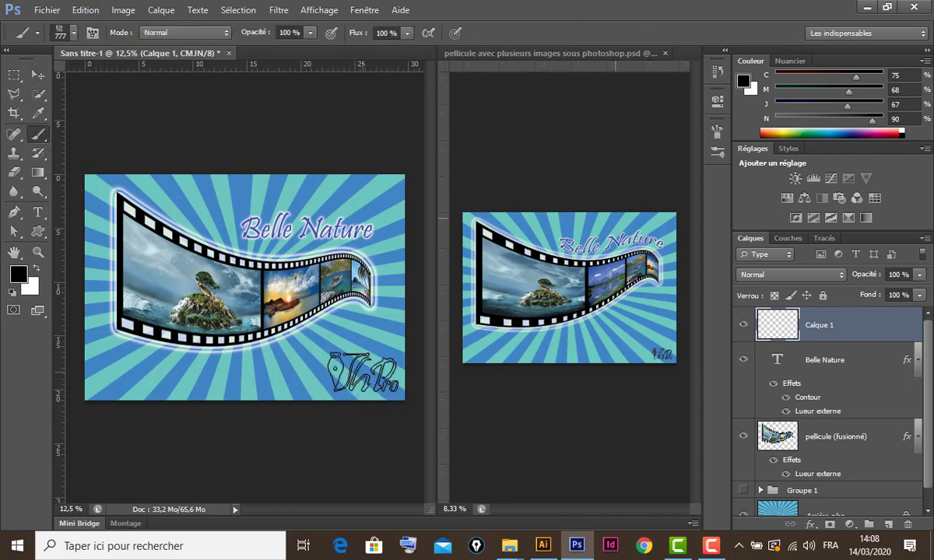
pyautogui.click(362, 363)
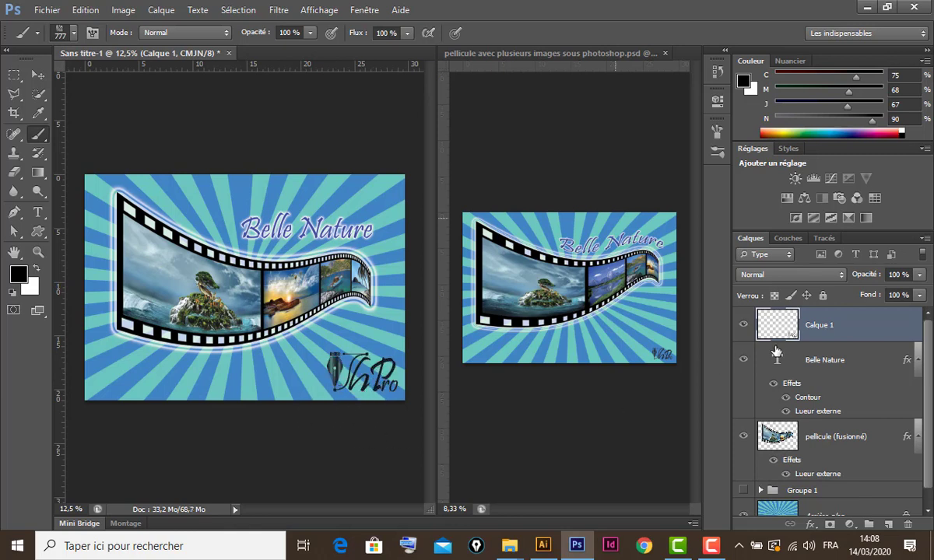
pyautogui.click(36, 78)
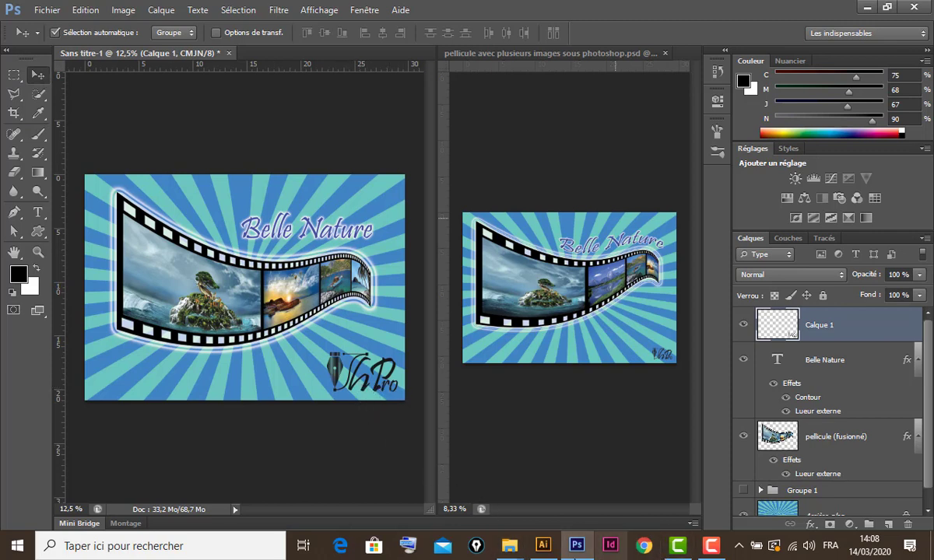
# - Copy the logo artwork in Illustrator, and create a new 10 × 10 cm document in Photoshop
pyautogui.click(543, 545)
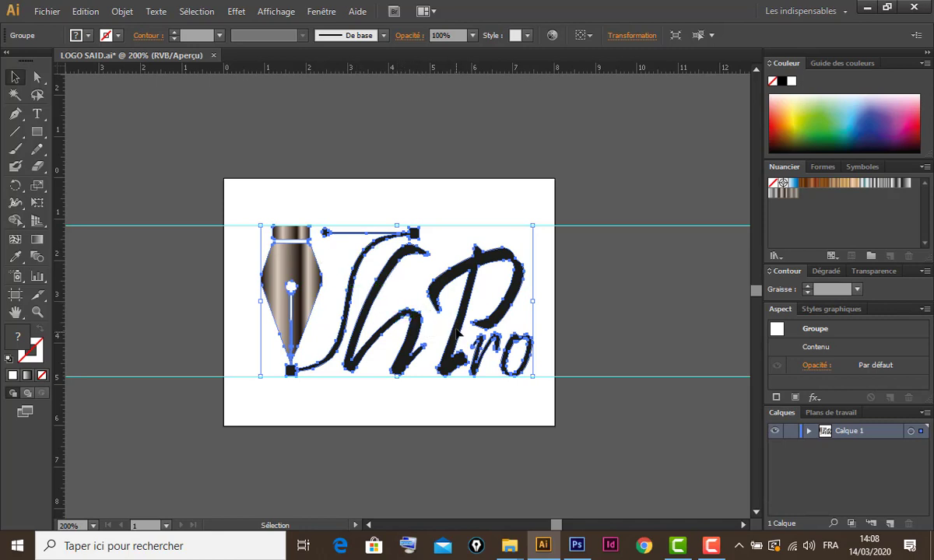
pyautogui.press('a')
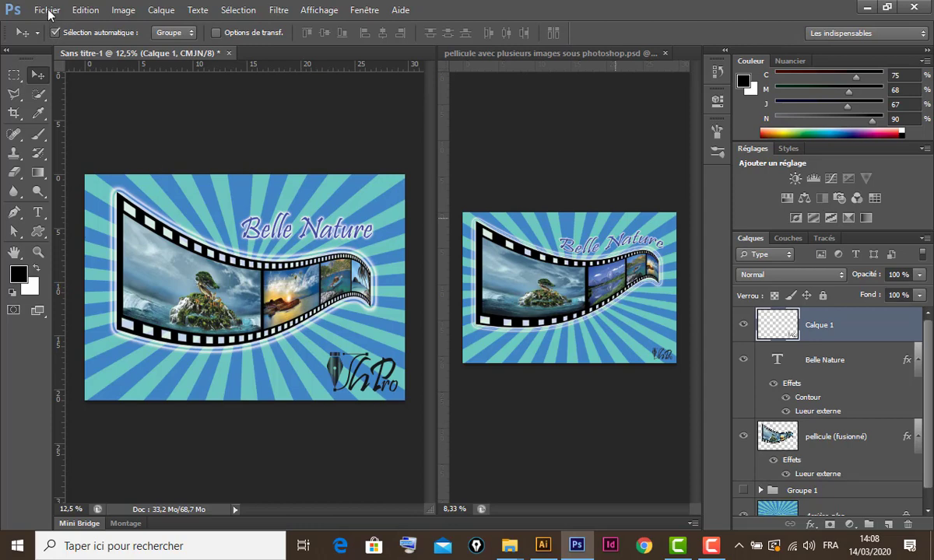
pyautogui.click(48, 13)
pyautogui.click(65, 25)
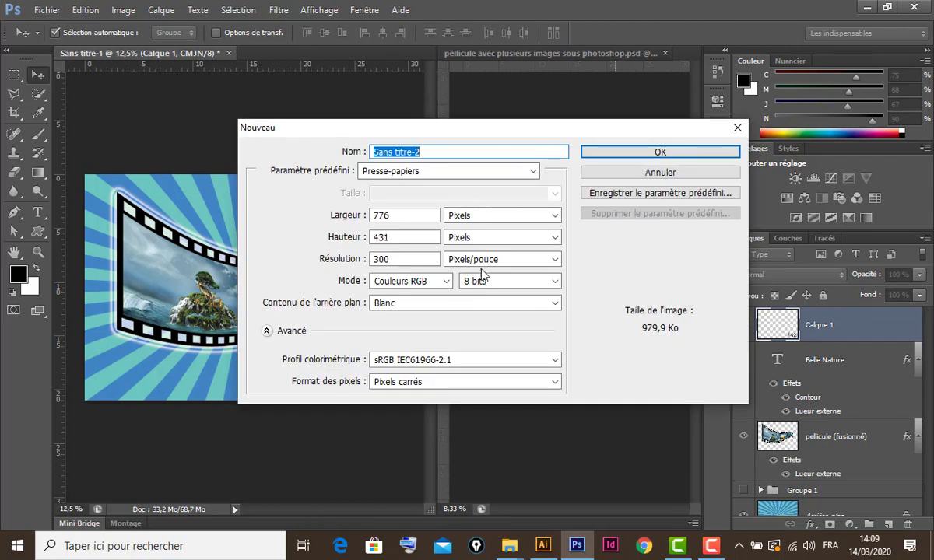
pyautogui.click(517, 221)
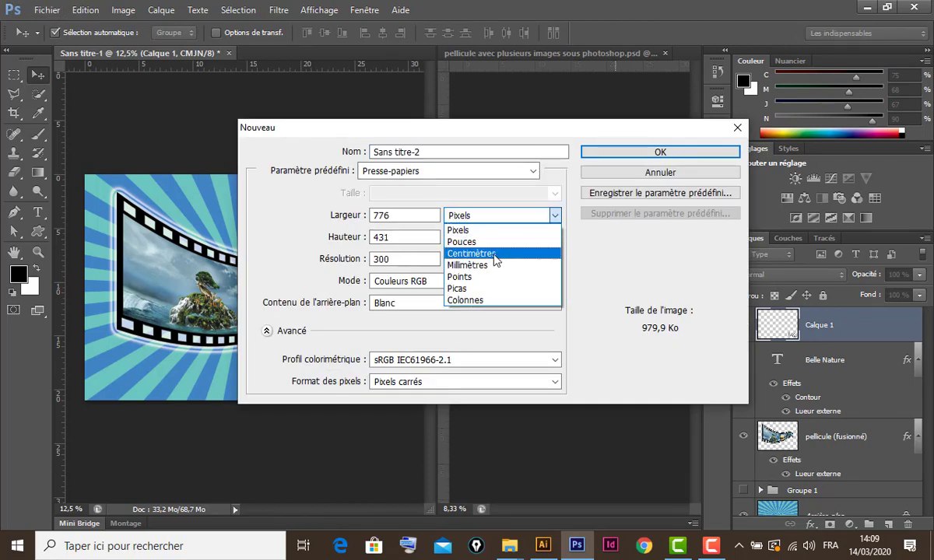
pyautogui.click(486, 252)
pyautogui.doubleClick(405, 216)
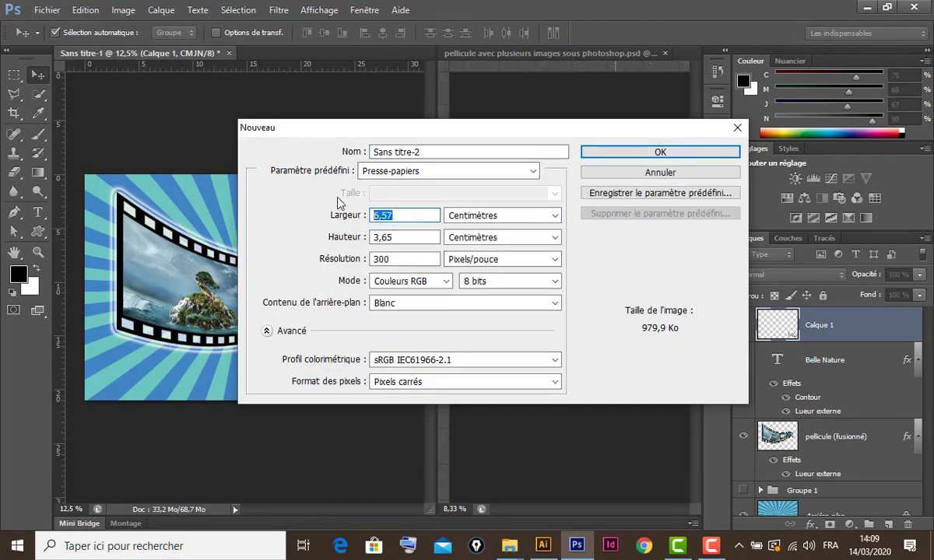
pyautogui.write('10')
pyautogui.press('Tab')
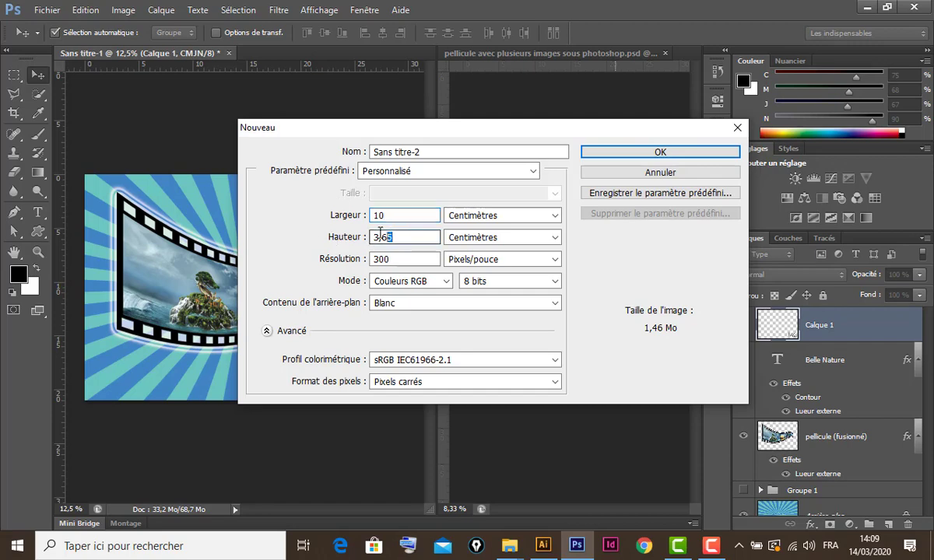
pyautogui.write('10')
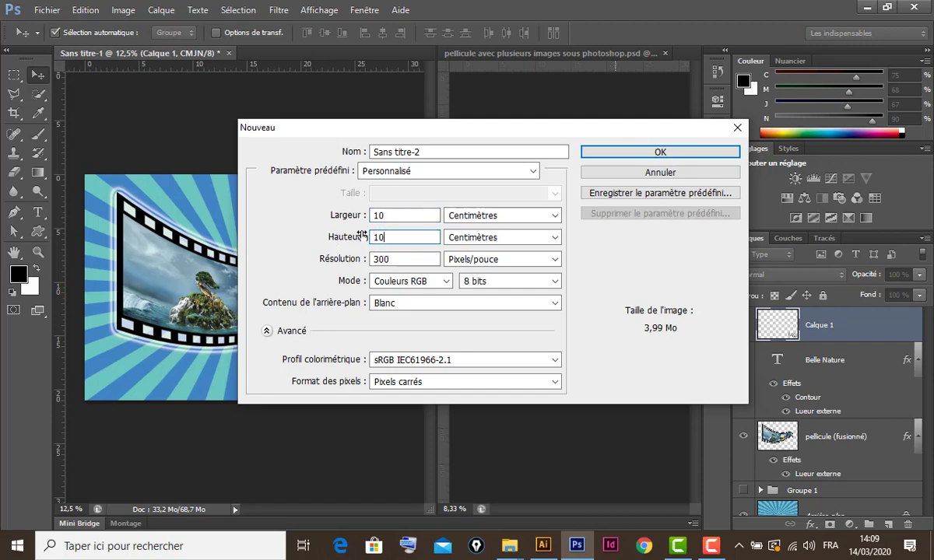
pyautogui.click(661, 153)
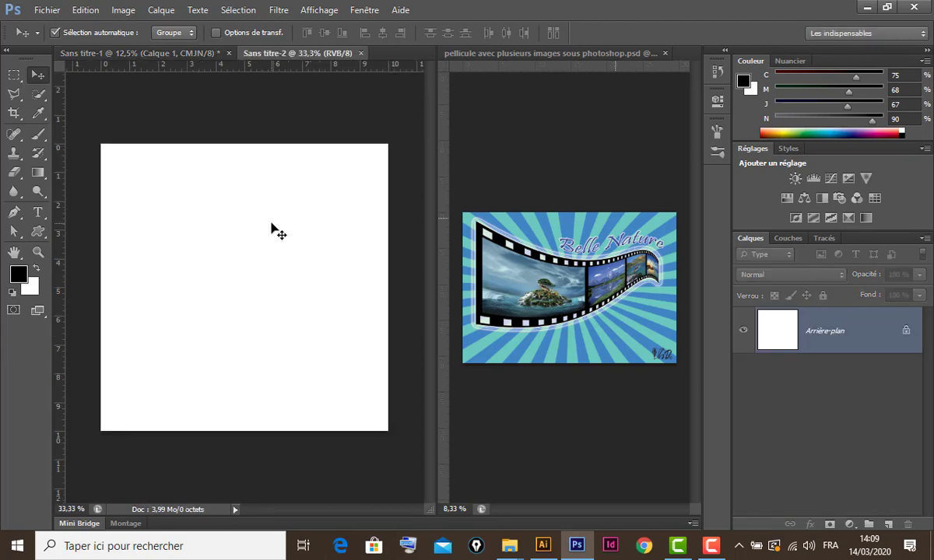
# - Paste the logo as a smart object into the new document and delete the white background layer
pyautogui.hotkey('ctrl', 'v')
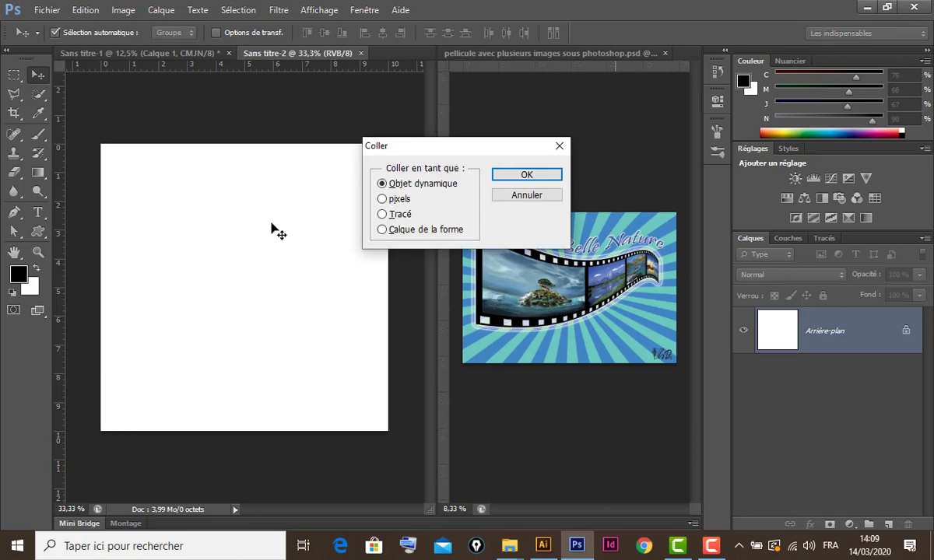
pyautogui.click(527, 176)
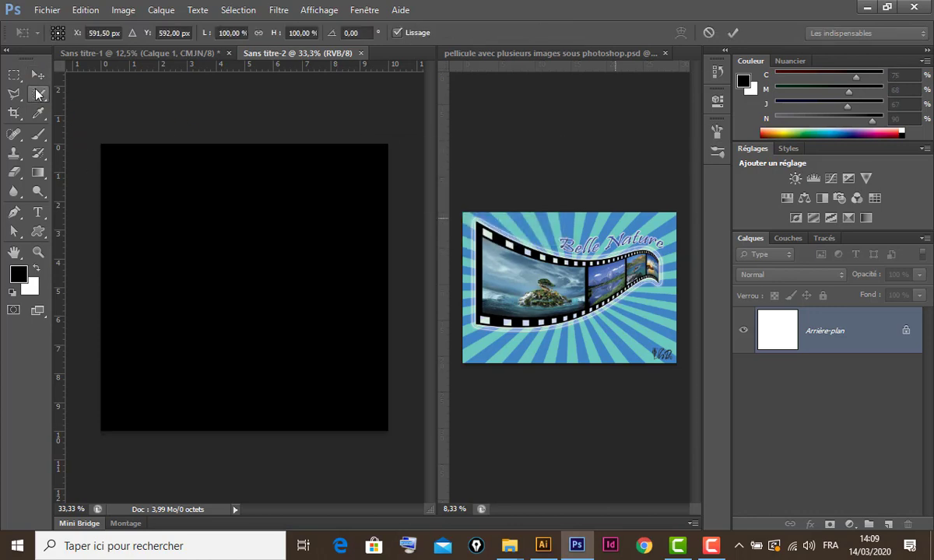
pyautogui.click(36, 74)
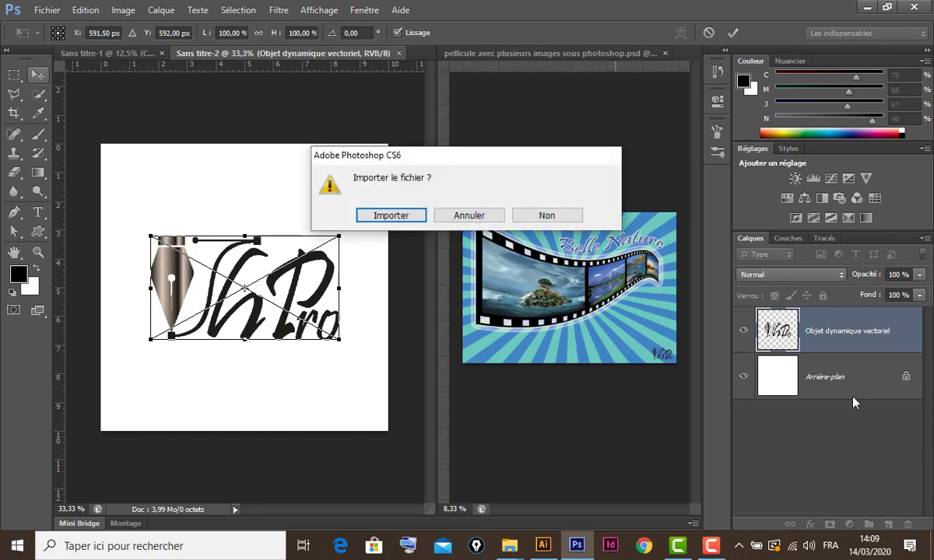
pyautogui.click(391, 215)
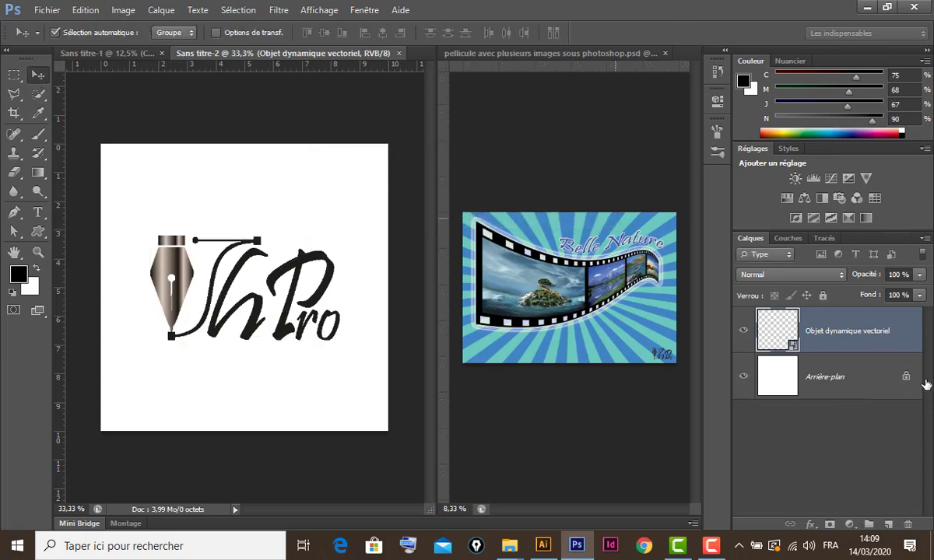
pyautogui.moveTo(817, 367); pyautogui.dragTo(907, 524)
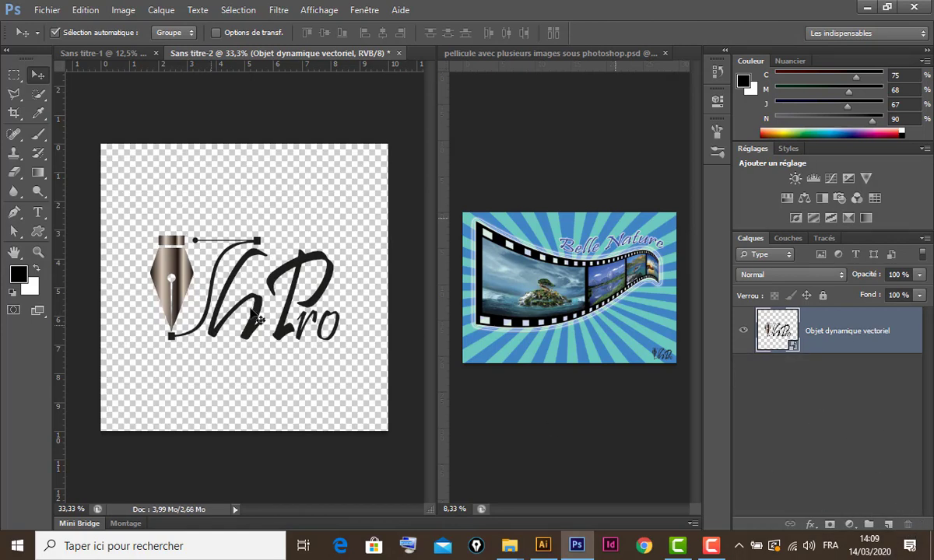
# - Trim the logo document to its artwork, based on transparent pixels on all four sides
pyautogui.click(122, 10)
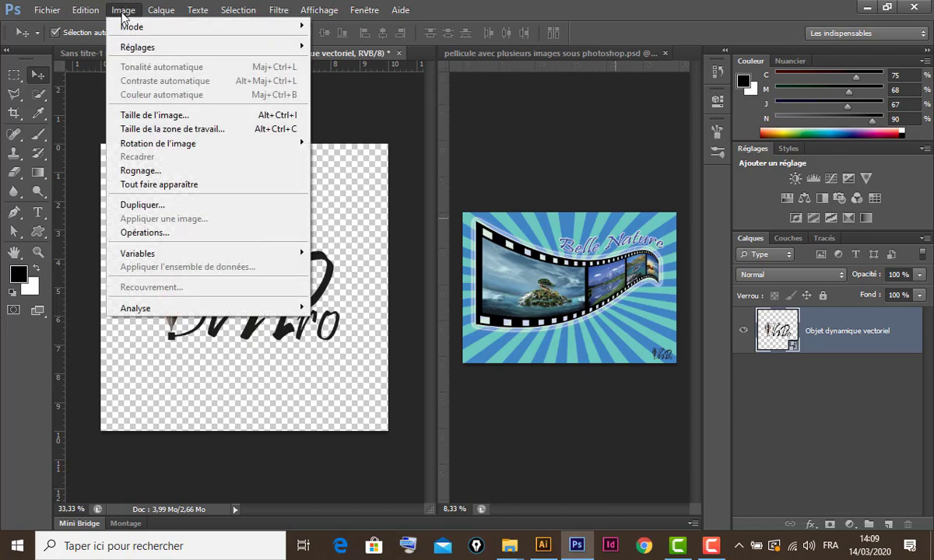
pyautogui.click(160, 171)
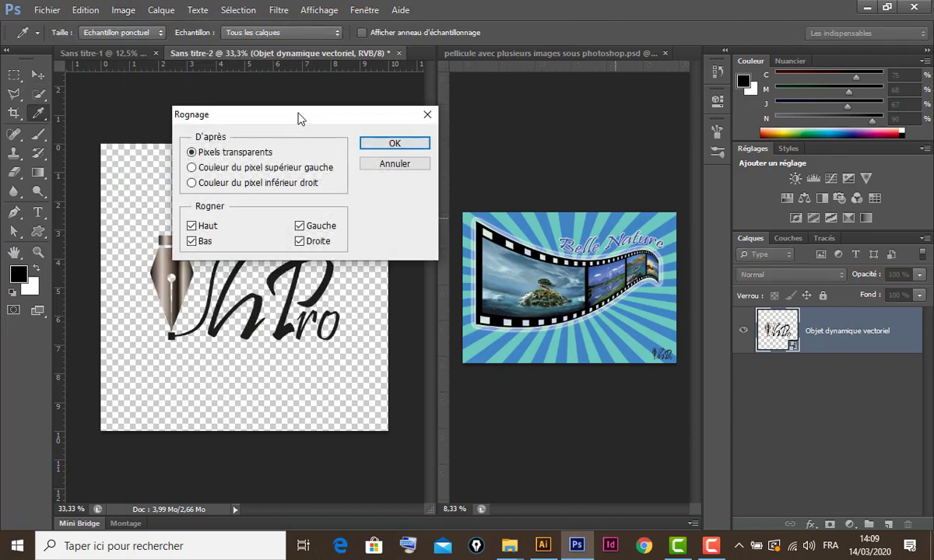
pyautogui.moveTo(298, 116); pyautogui.dragTo(514, 117)
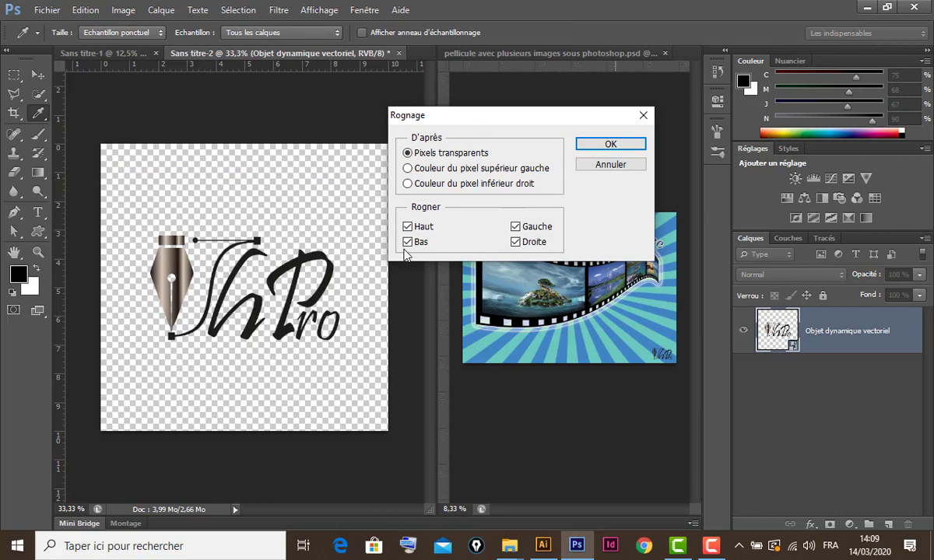
pyautogui.click(611, 145)
pyautogui.press('v')
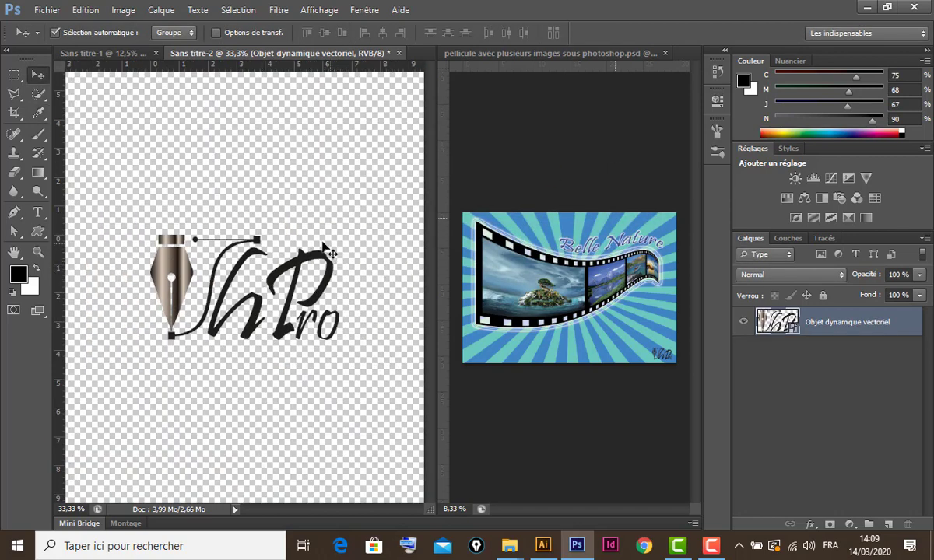
# - Trim away the transparent margins around the logo, based on transparent pixels on all four sides
pyautogui.click(124, 10)
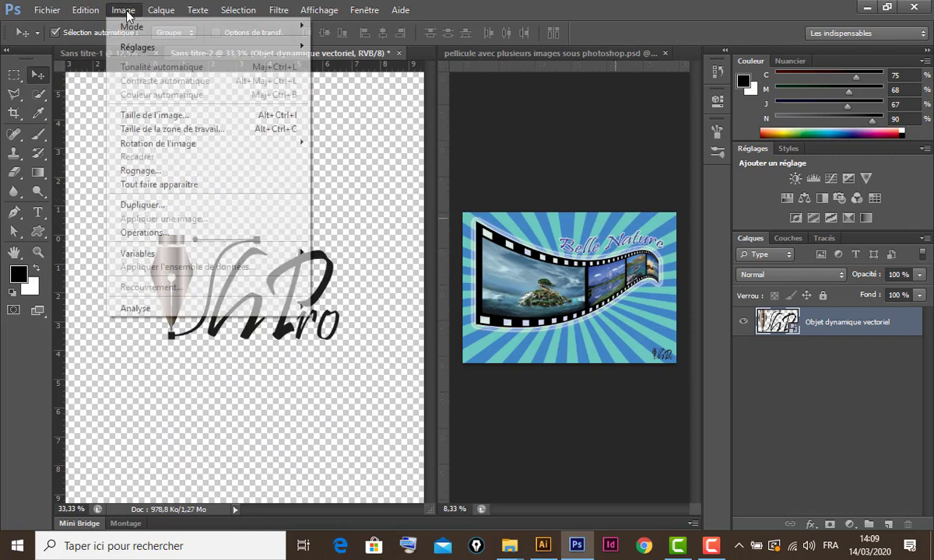
pyautogui.click(167, 170)
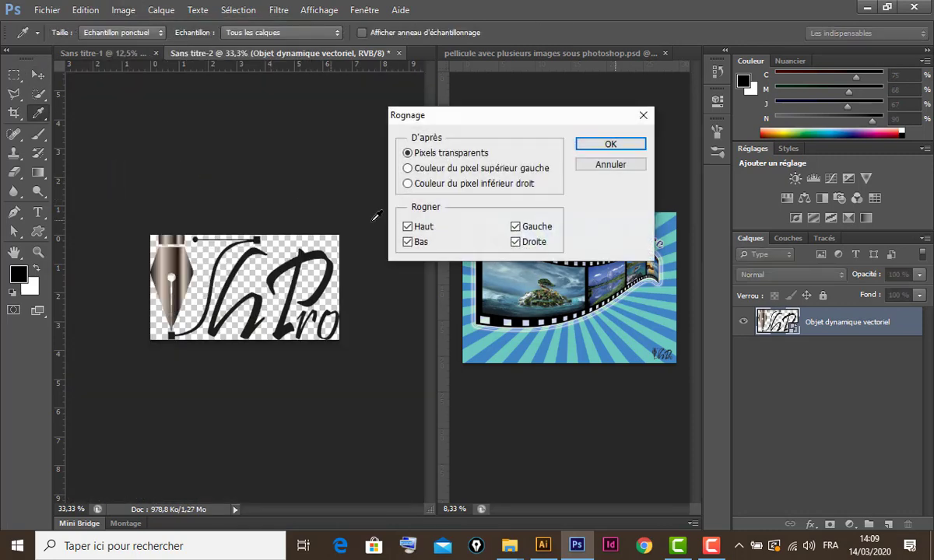
pyautogui.click(611, 144)
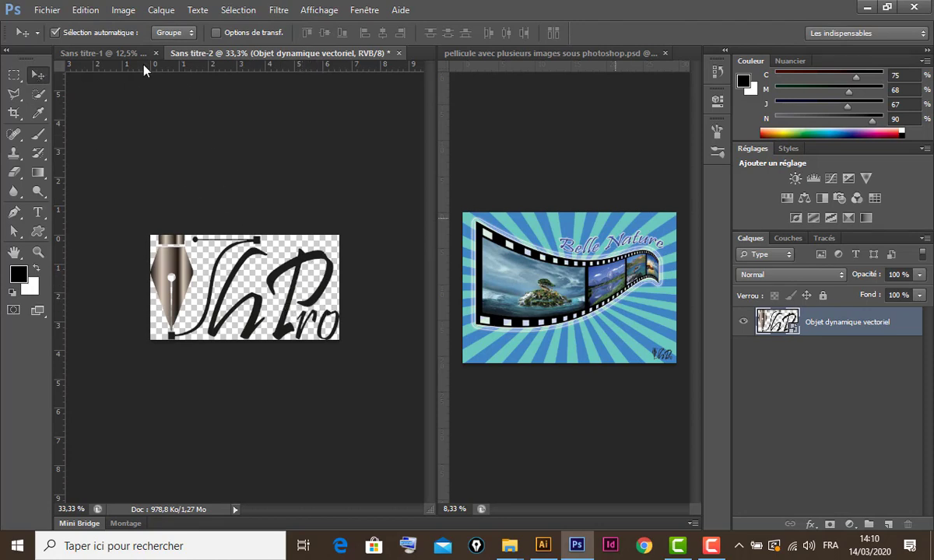
# - Define the trimmed logo as a brush preset named "ma signture1" and close the logo document without saving
pyautogui.click(81, 10)
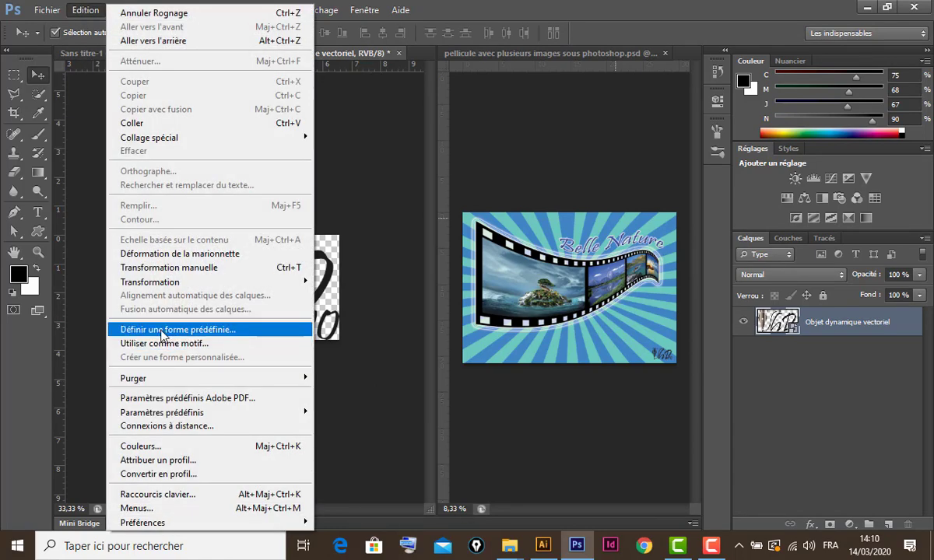
pyautogui.click(221, 332)
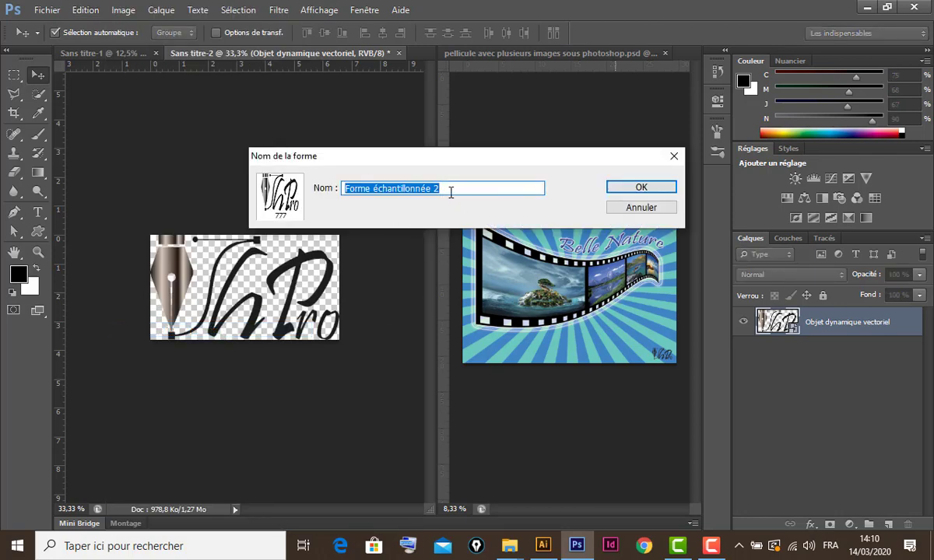
pyautogui.write('ma signture1')
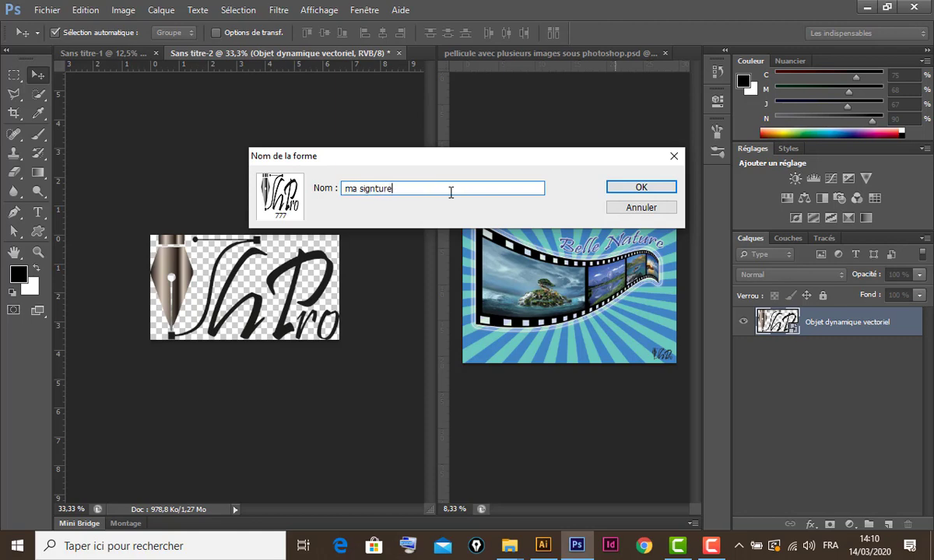
pyautogui.click(651, 191)
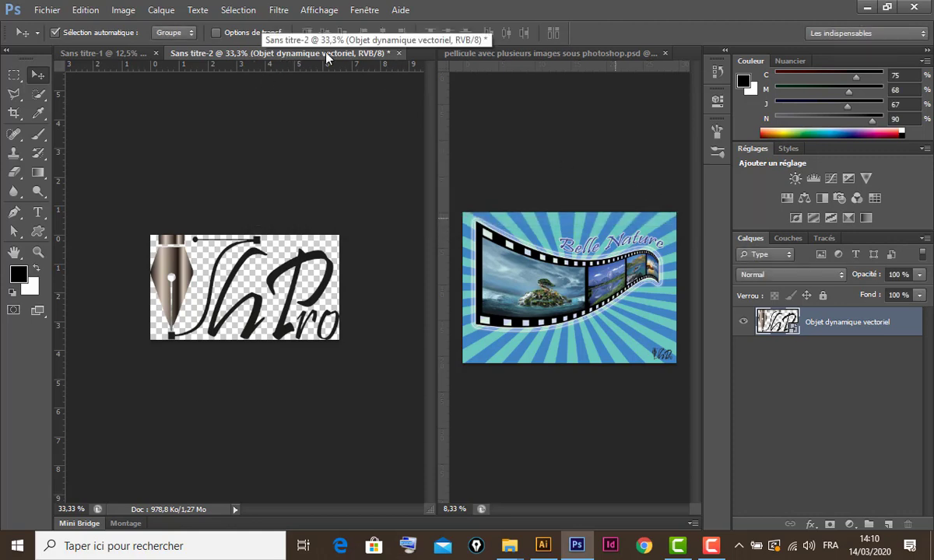
pyautogui.click(400, 54)
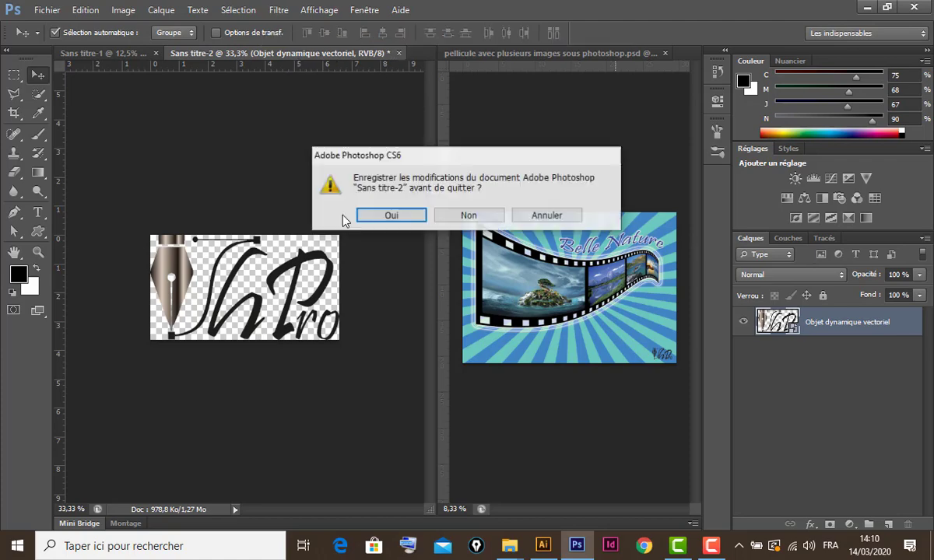
pyautogui.click(476, 215)
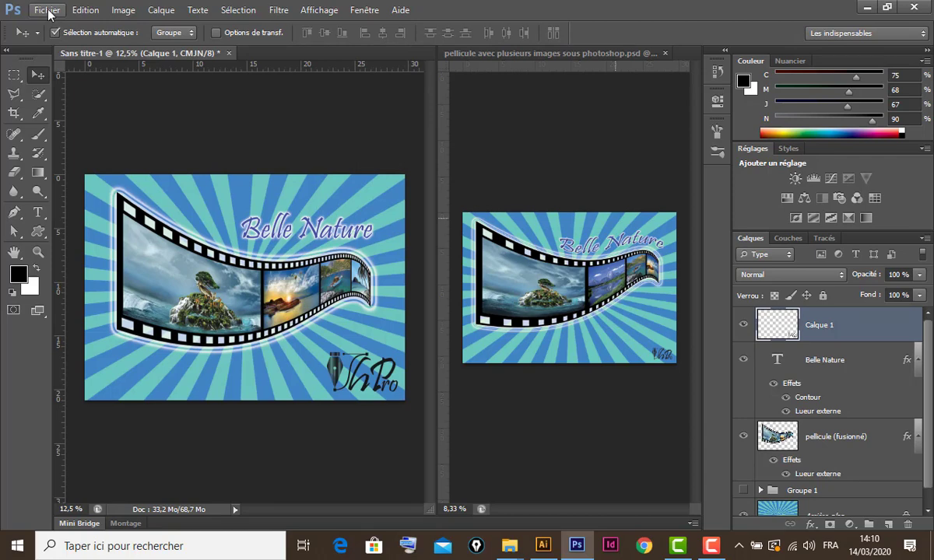
# - Choose the "ma signture1" preset for the Brush tool in the poster document, and switch back to the Move tool
pyautogui.click(39, 137)
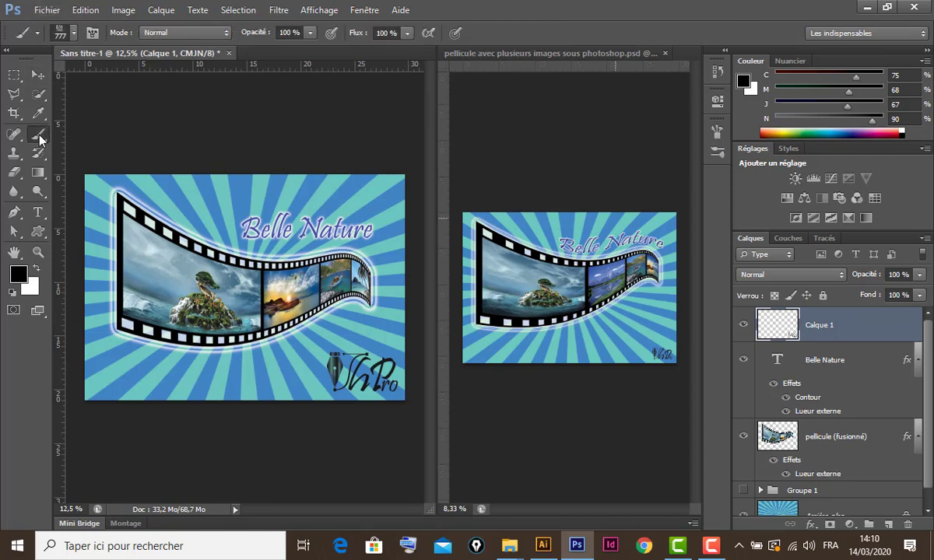
pyautogui.click(74, 33)
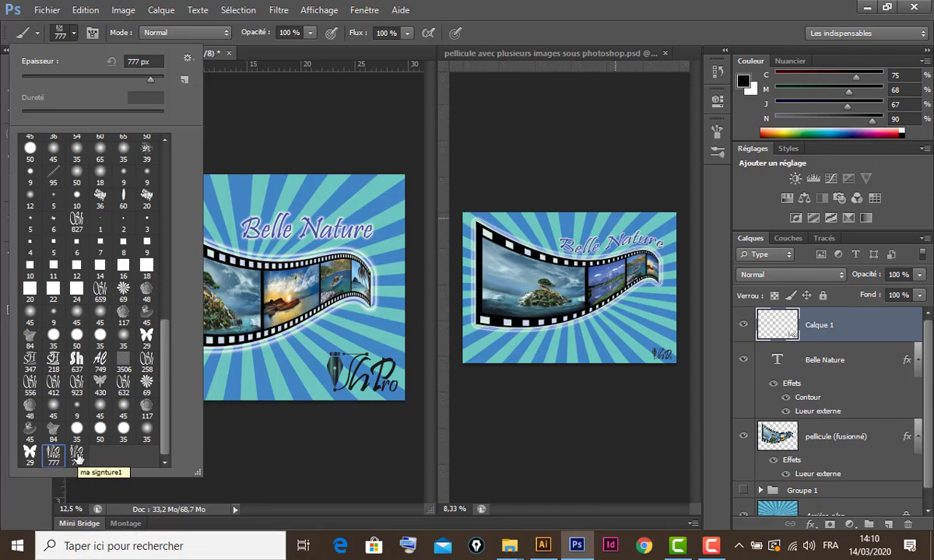
pyautogui.click(77, 458)
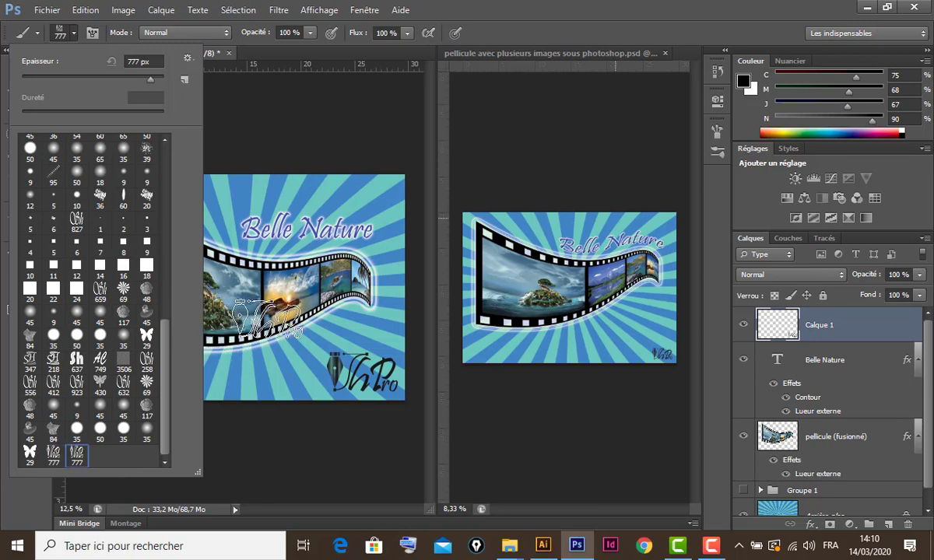
pyautogui.click(493, 15)
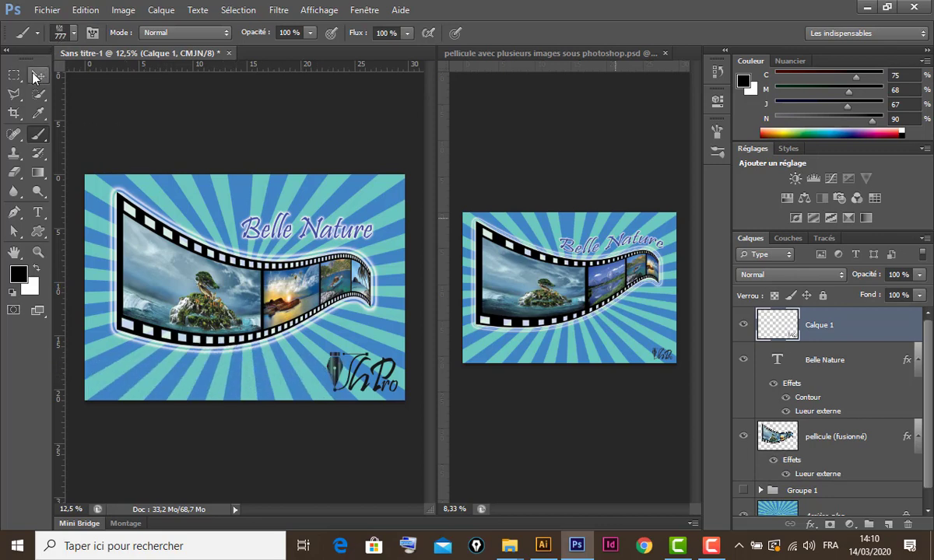
pyautogui.click(37, 76)
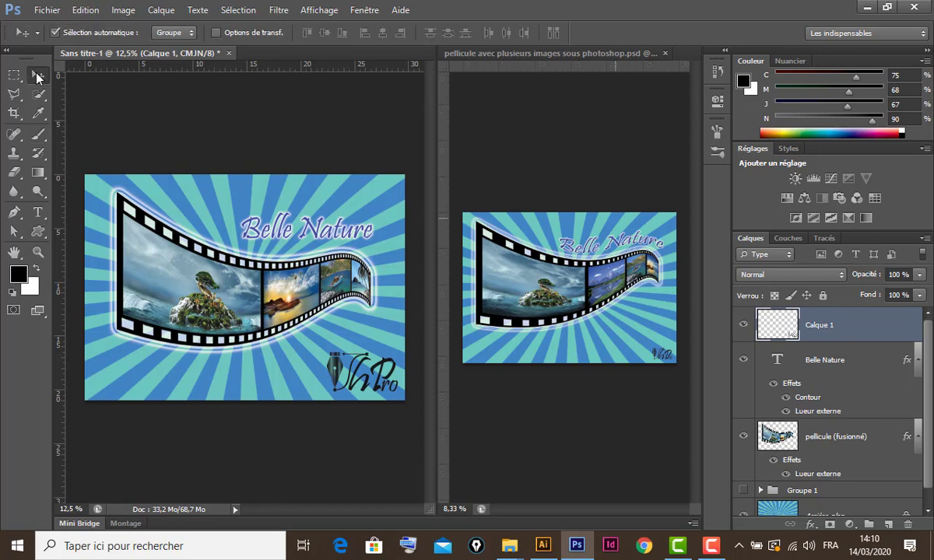